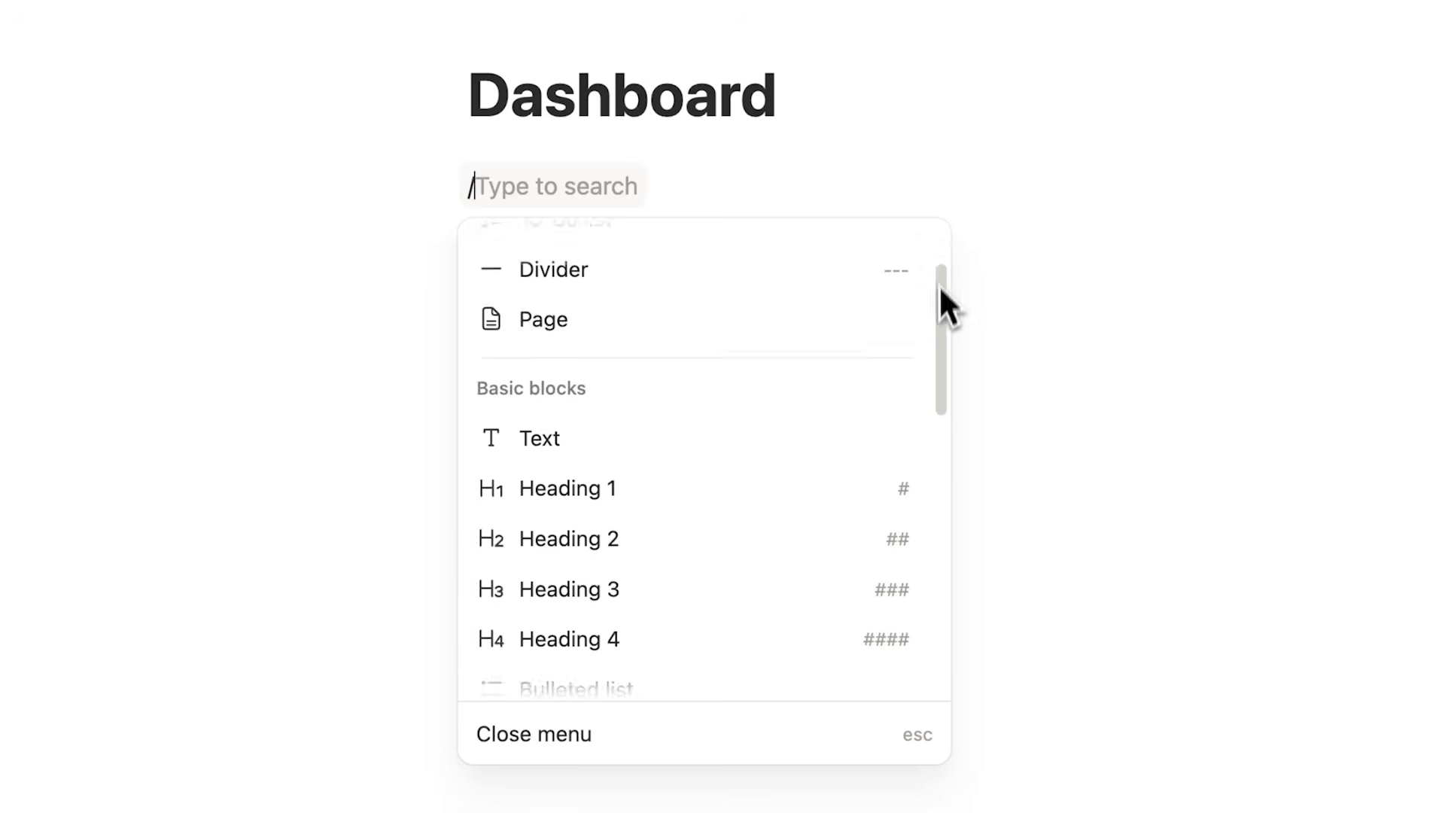
Insert a table-view database on the Dashboard page by searching the block list for "database"
scroll(839, 470, down, 20)
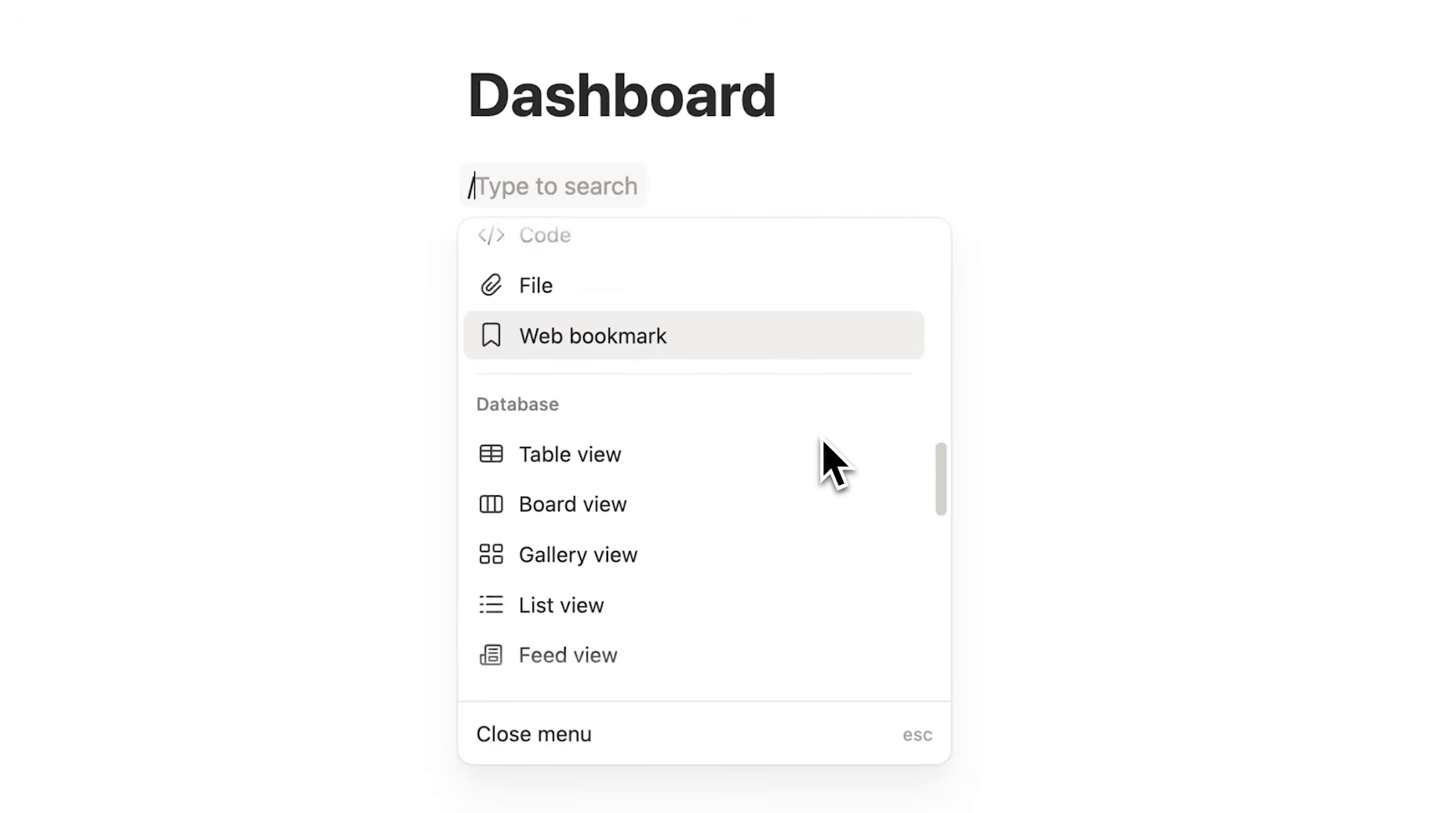
scroll(952, 752, up, 5)
scroll(945, 708, up, 10)
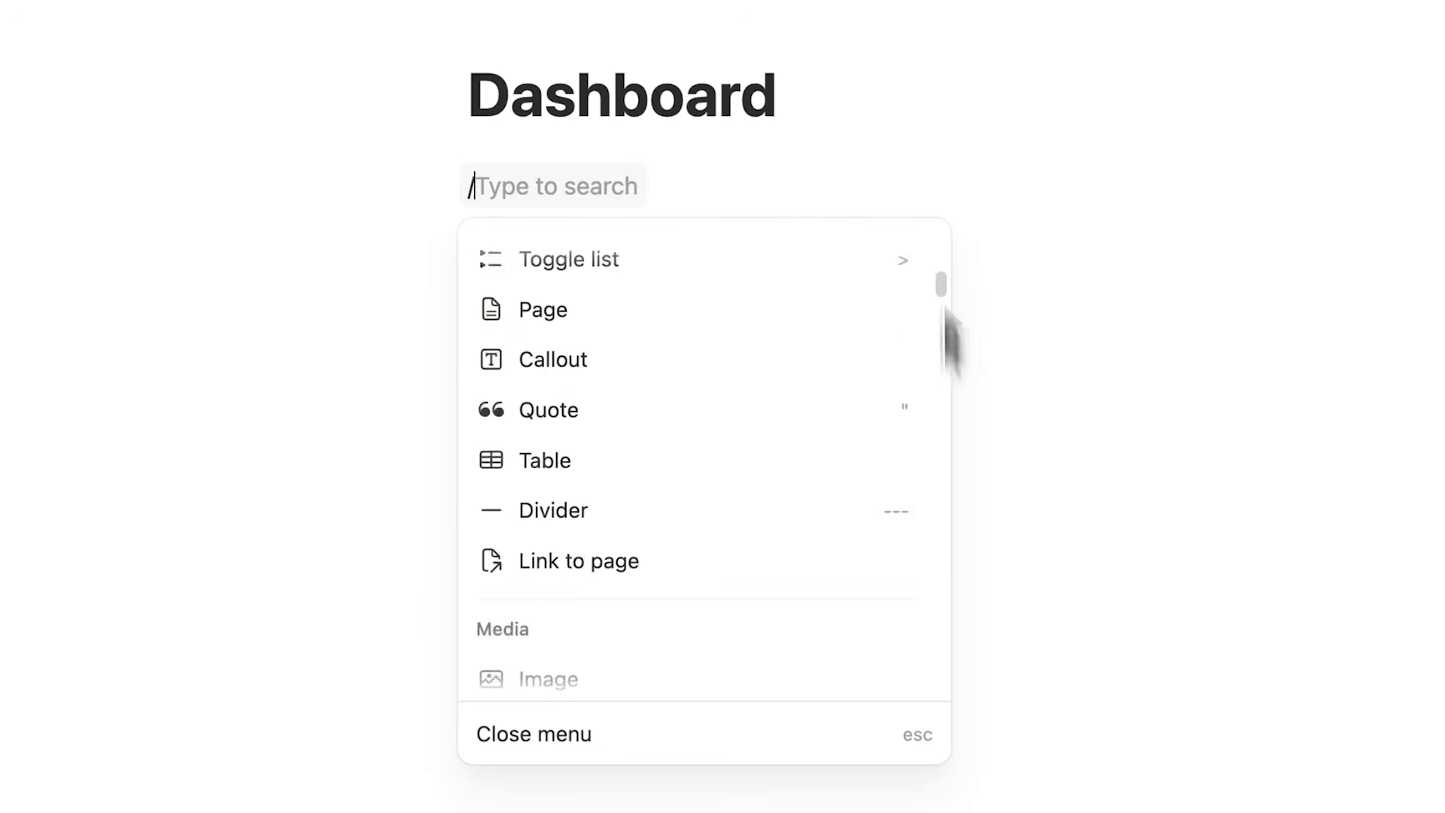
text(database)
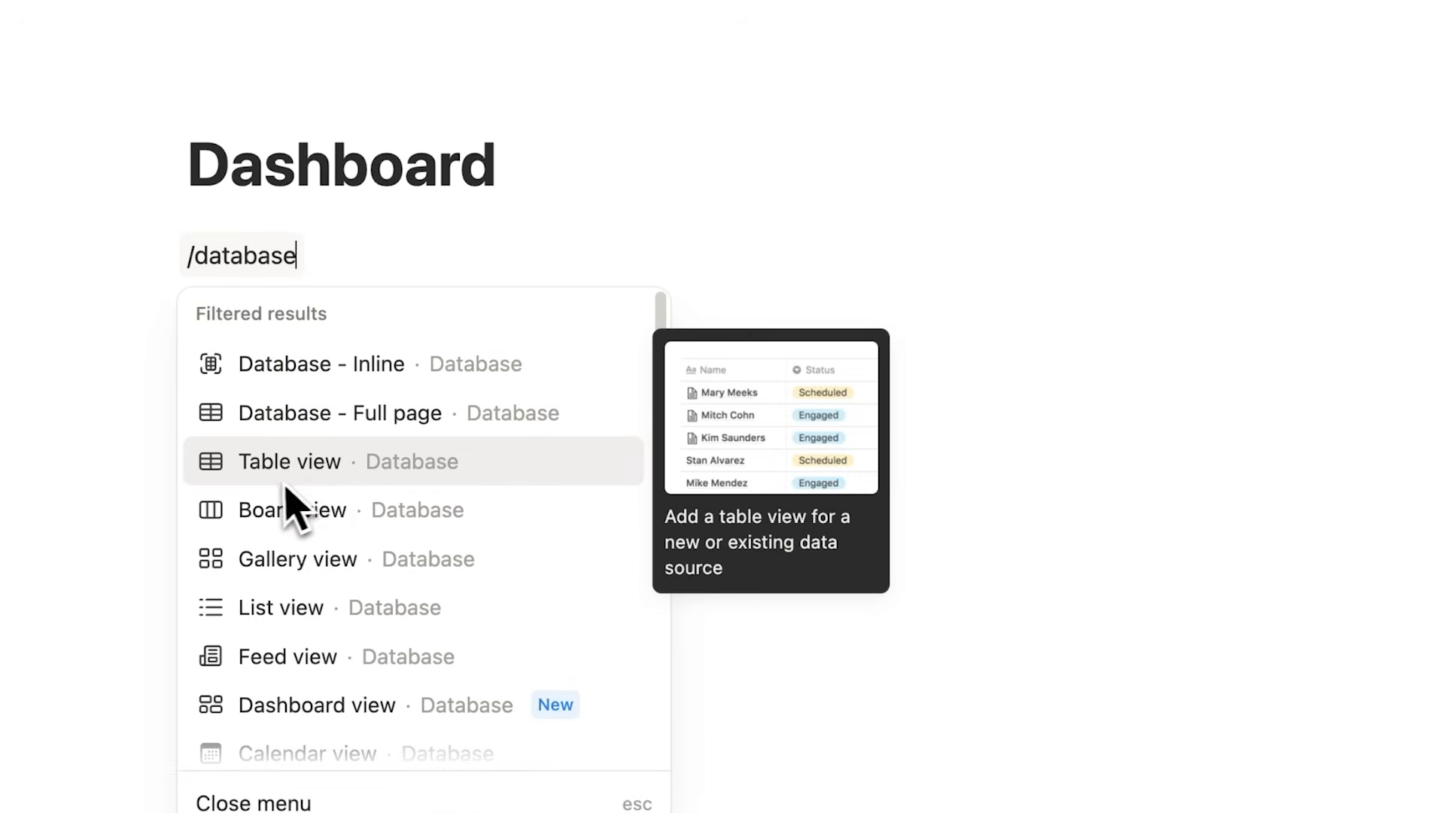
click(313, 476)
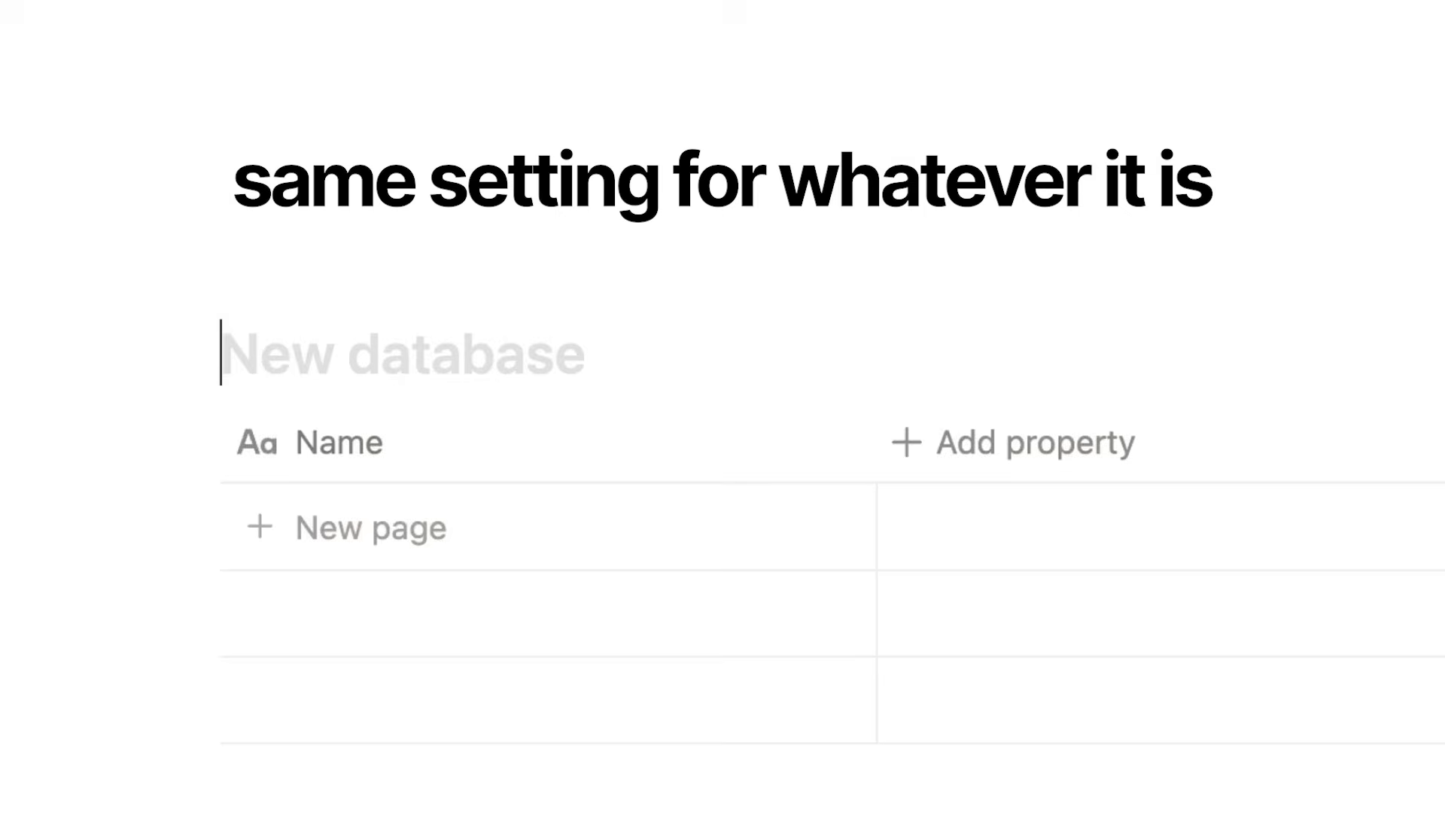
text(Notes)
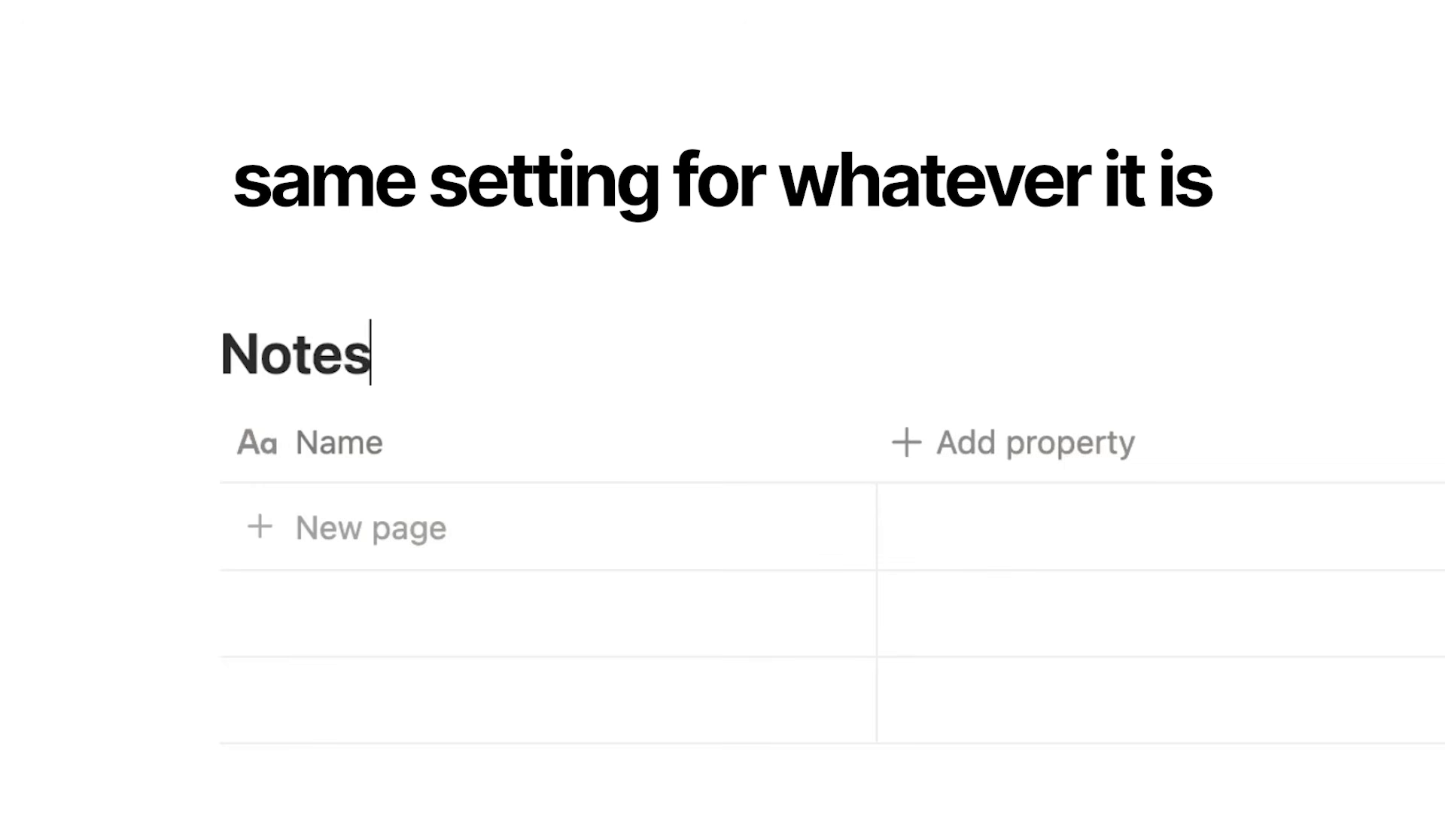
key(BackSpace)
text(Projec)
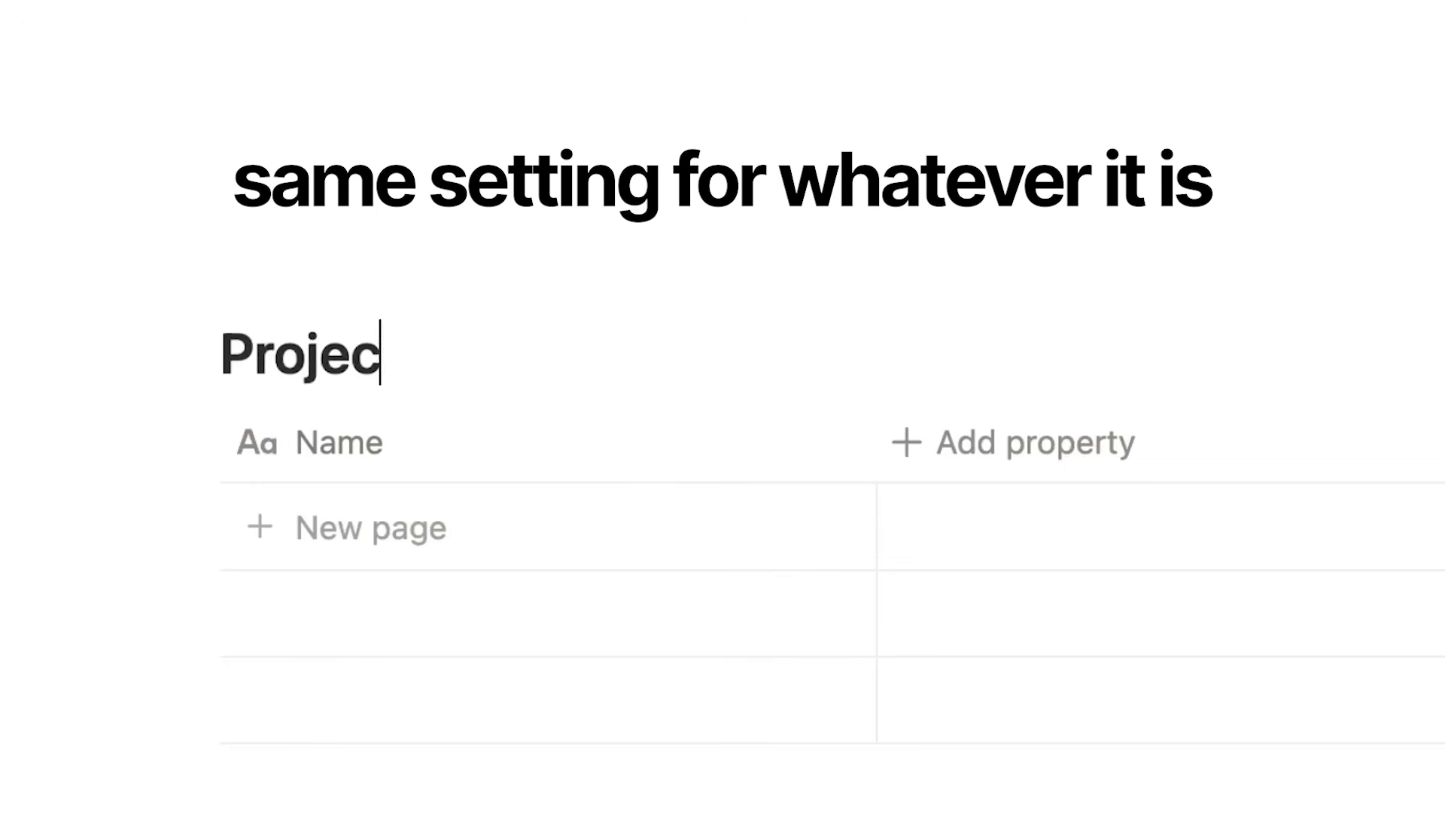
key(BackSpace)
key(BackSpace)
key(BackSpace)
key(BackSpace)
key(BackSpace)
key(BackSpace)
Title the new database Tasks and add three rows named Task 1, Task 2 and Task 3
text(Tasks)
click(484, 527)
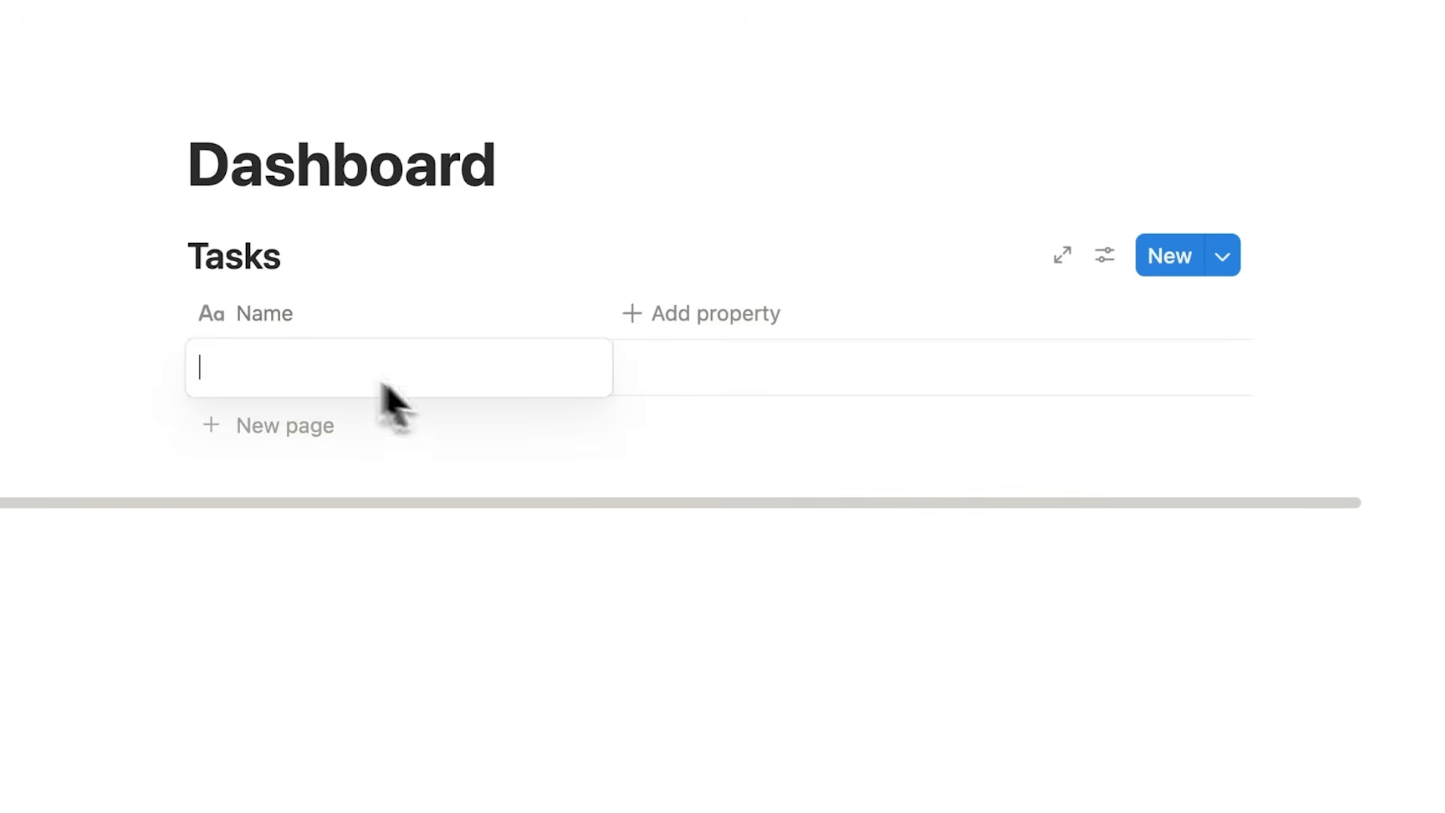
text(Task 1)
key(Return)
click(556, 436)
text(Task 2)
key(Return)
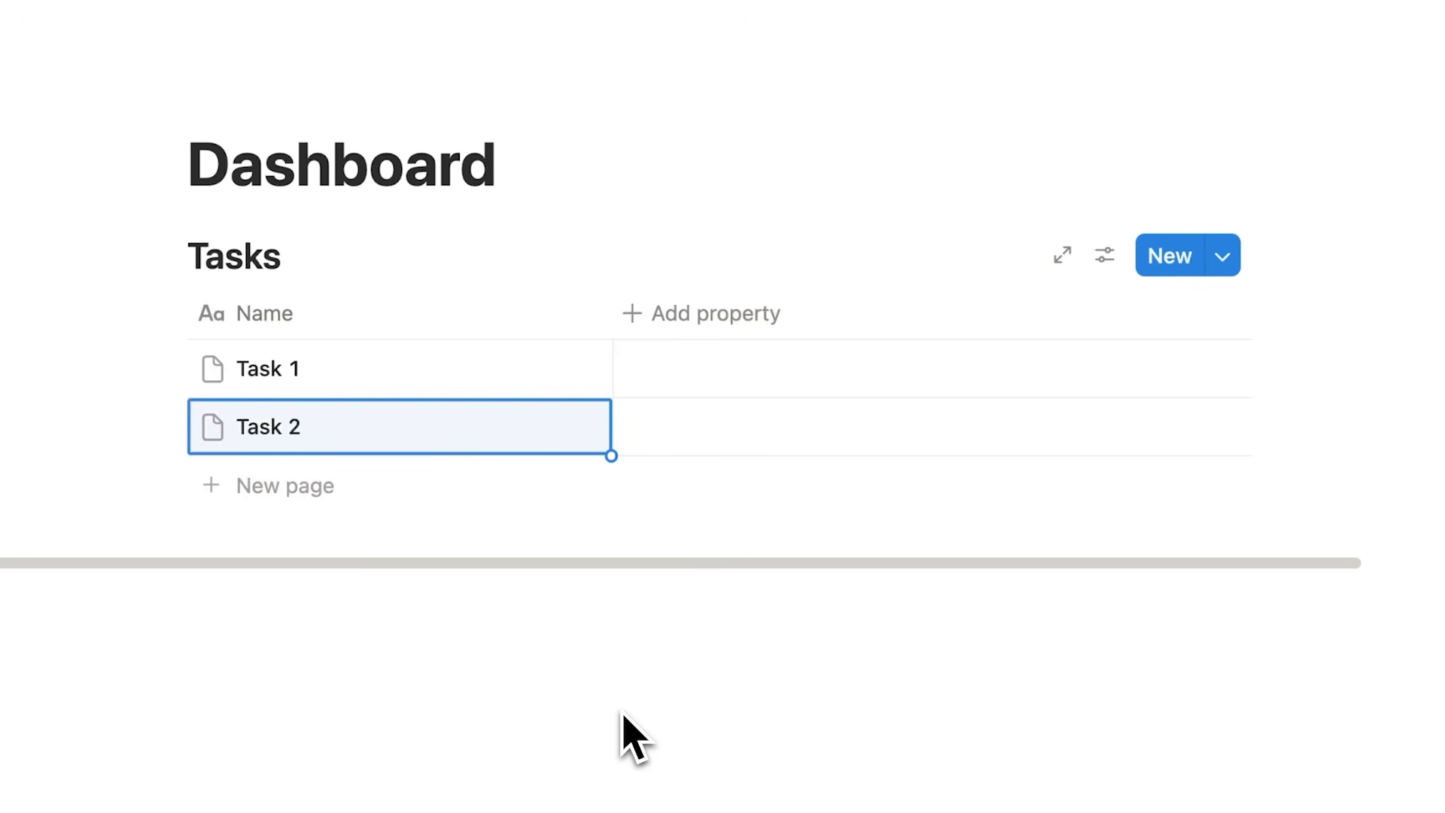
click(526, 484)
text(Task 3)
key(Return)
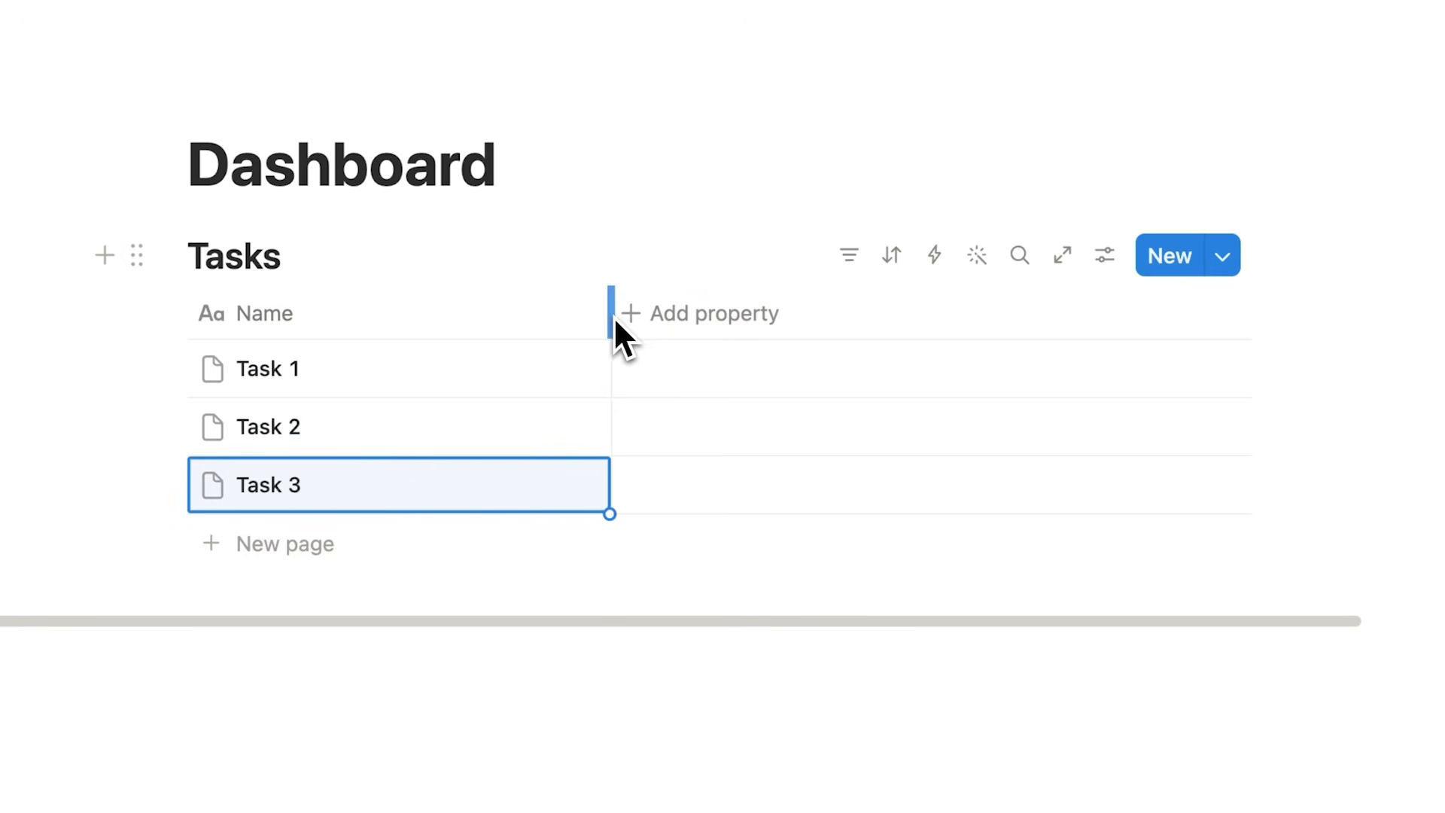
Narrow the Name column, and open the Task 3 page for a look before returning to the table
drag(612, 316, 432, 313)
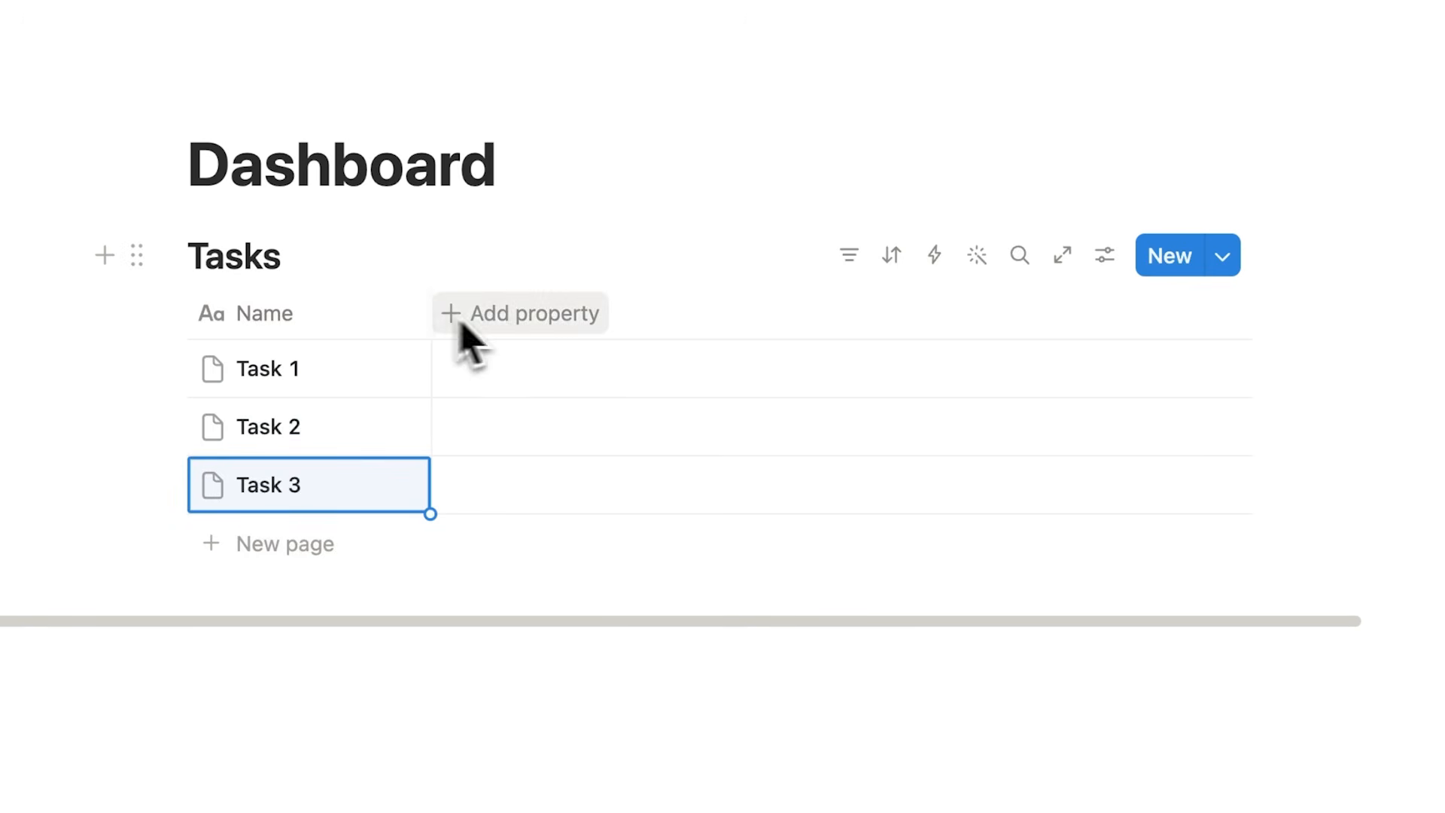
click(526, 322)
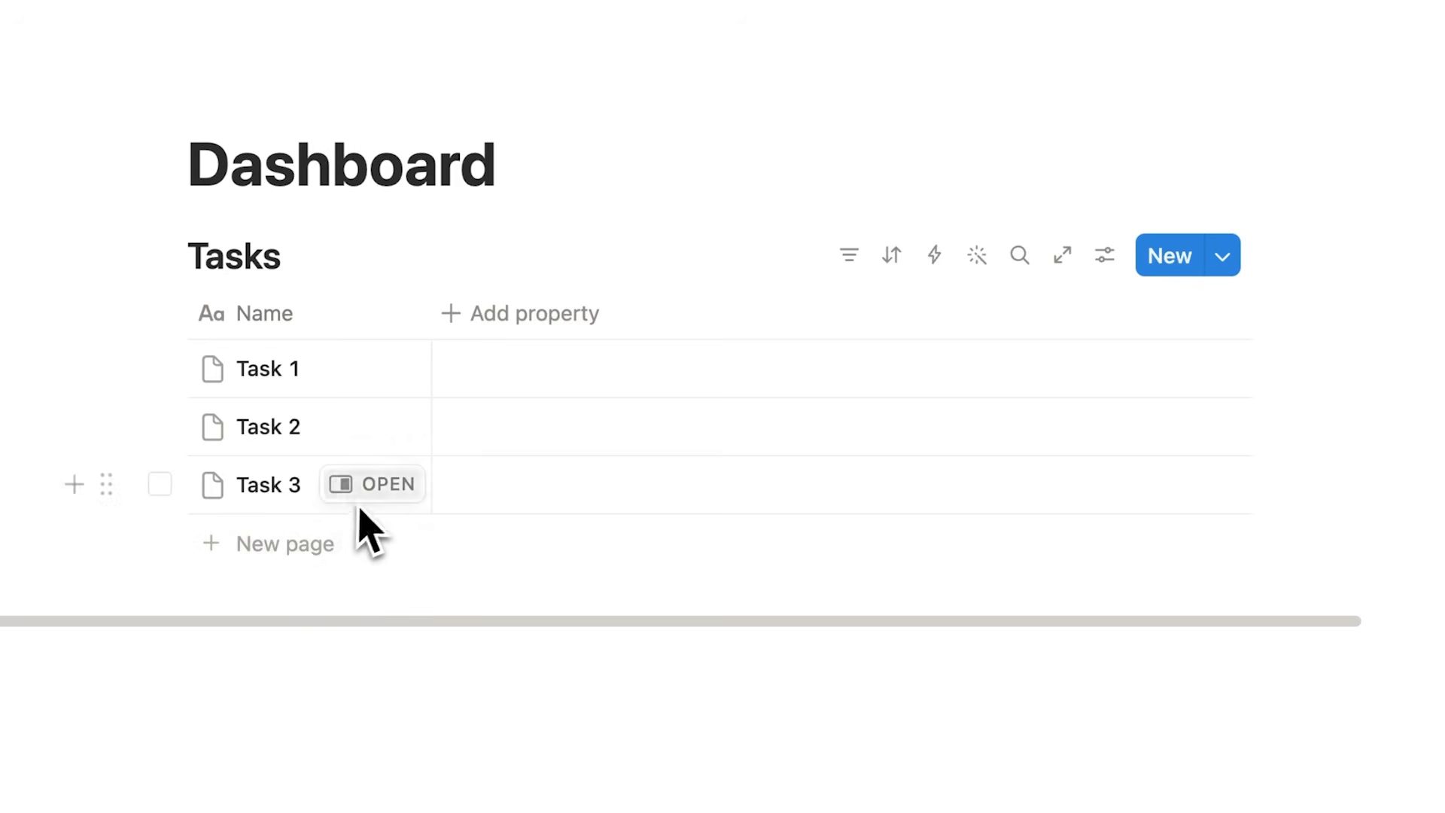
click(363, 483)
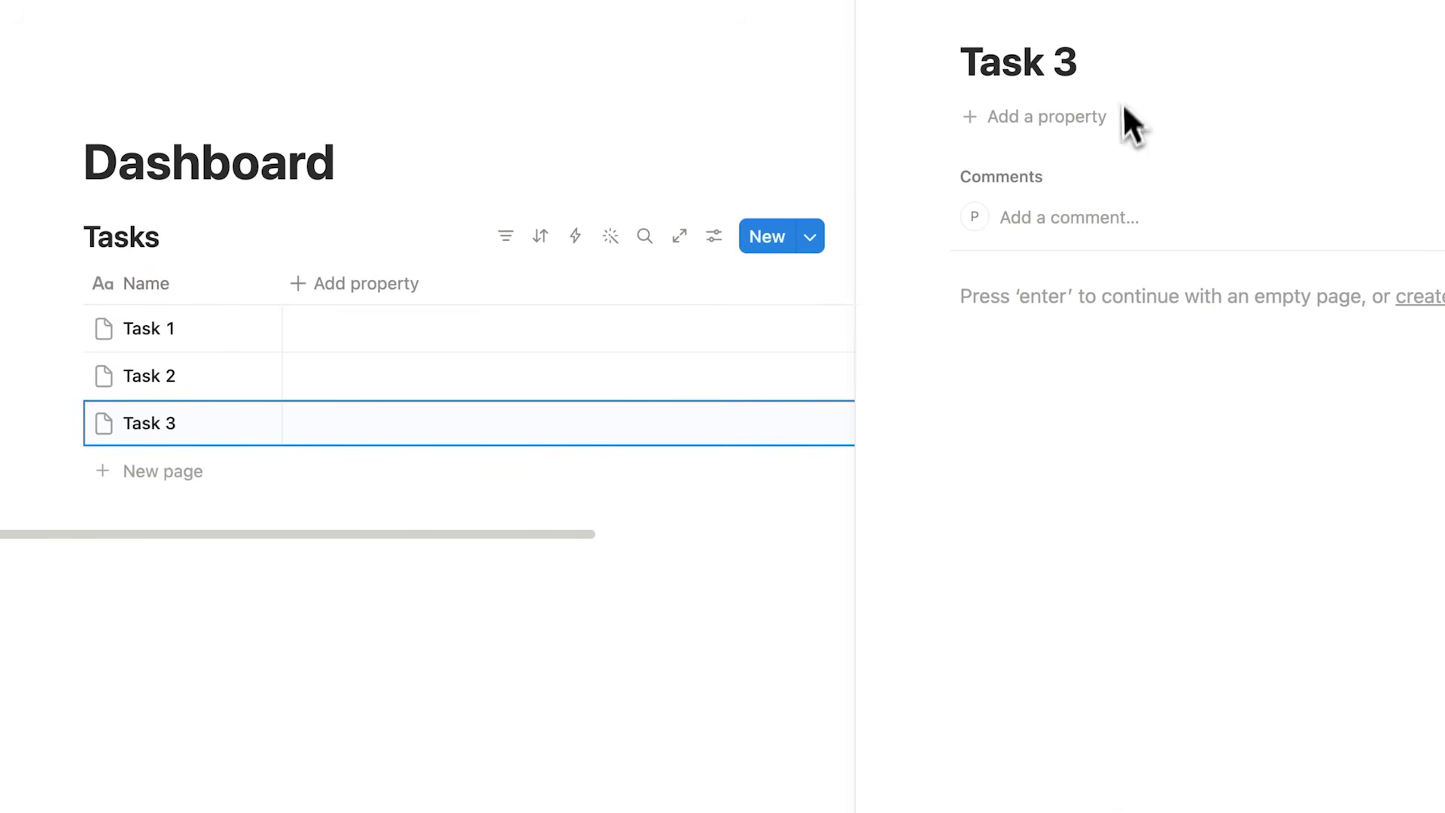
click(902, 6)
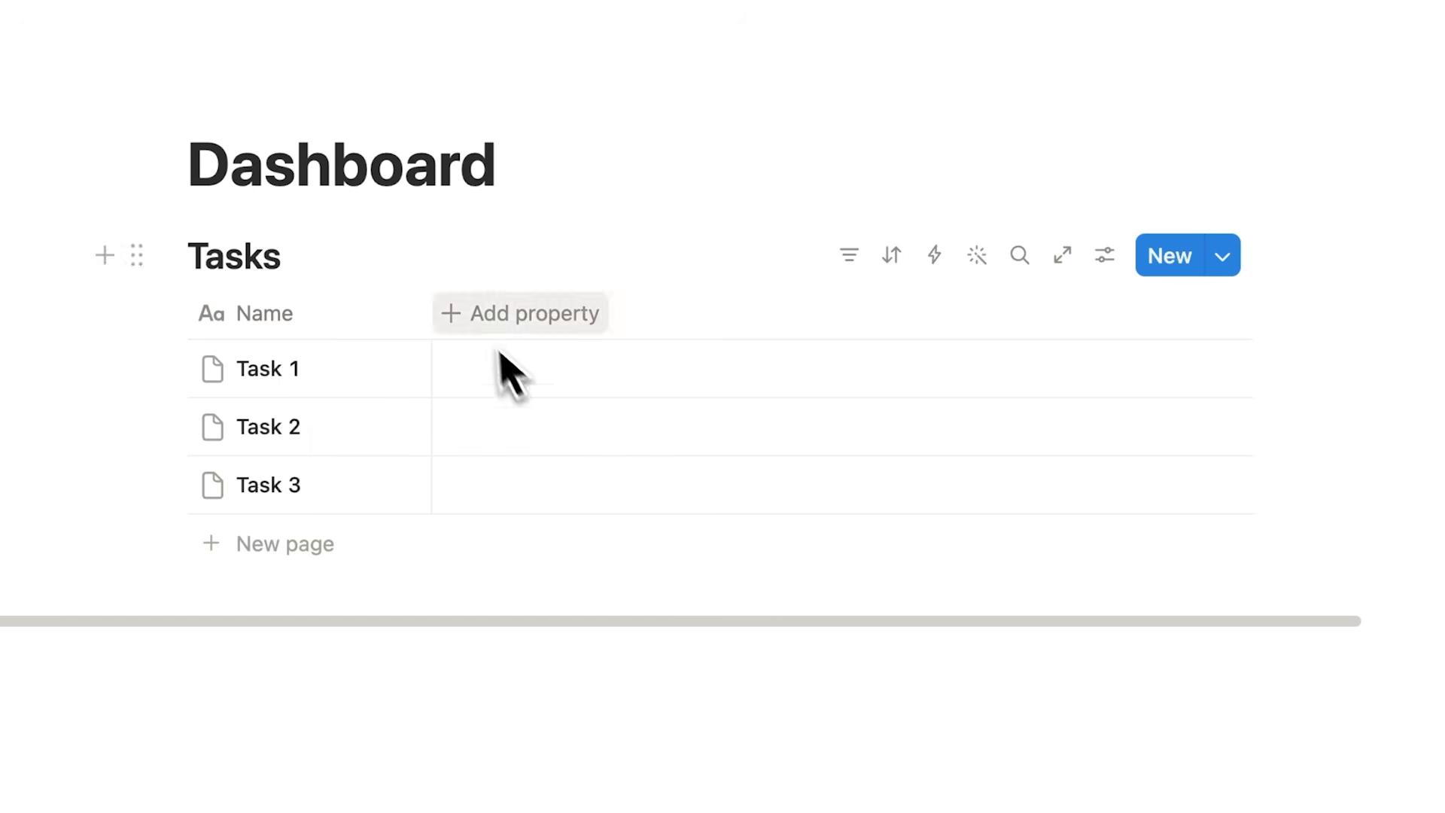
Add a Select property named Project to the Tasks table
click(553, 320)
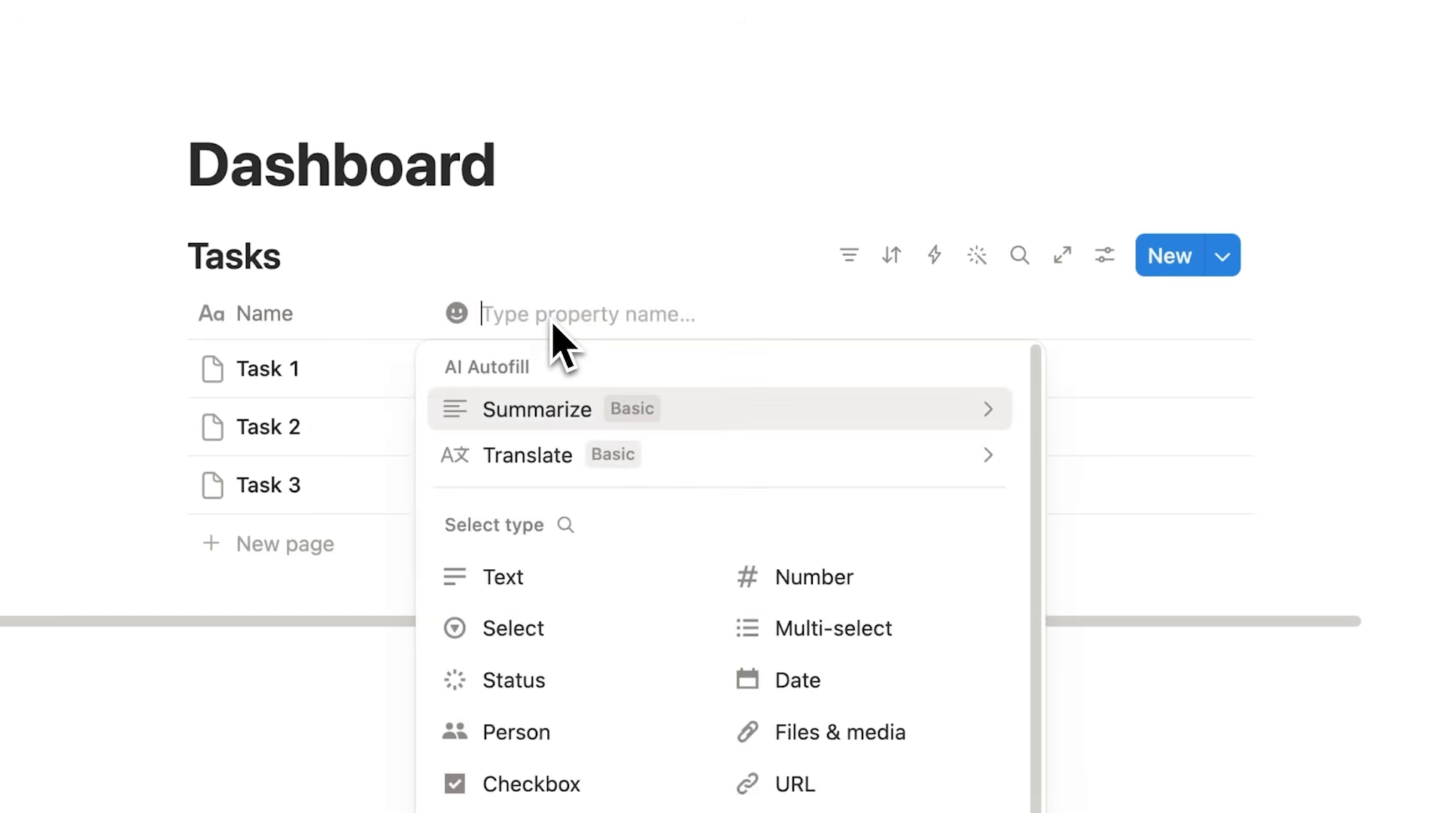
scroll(580, 599, down, 2)
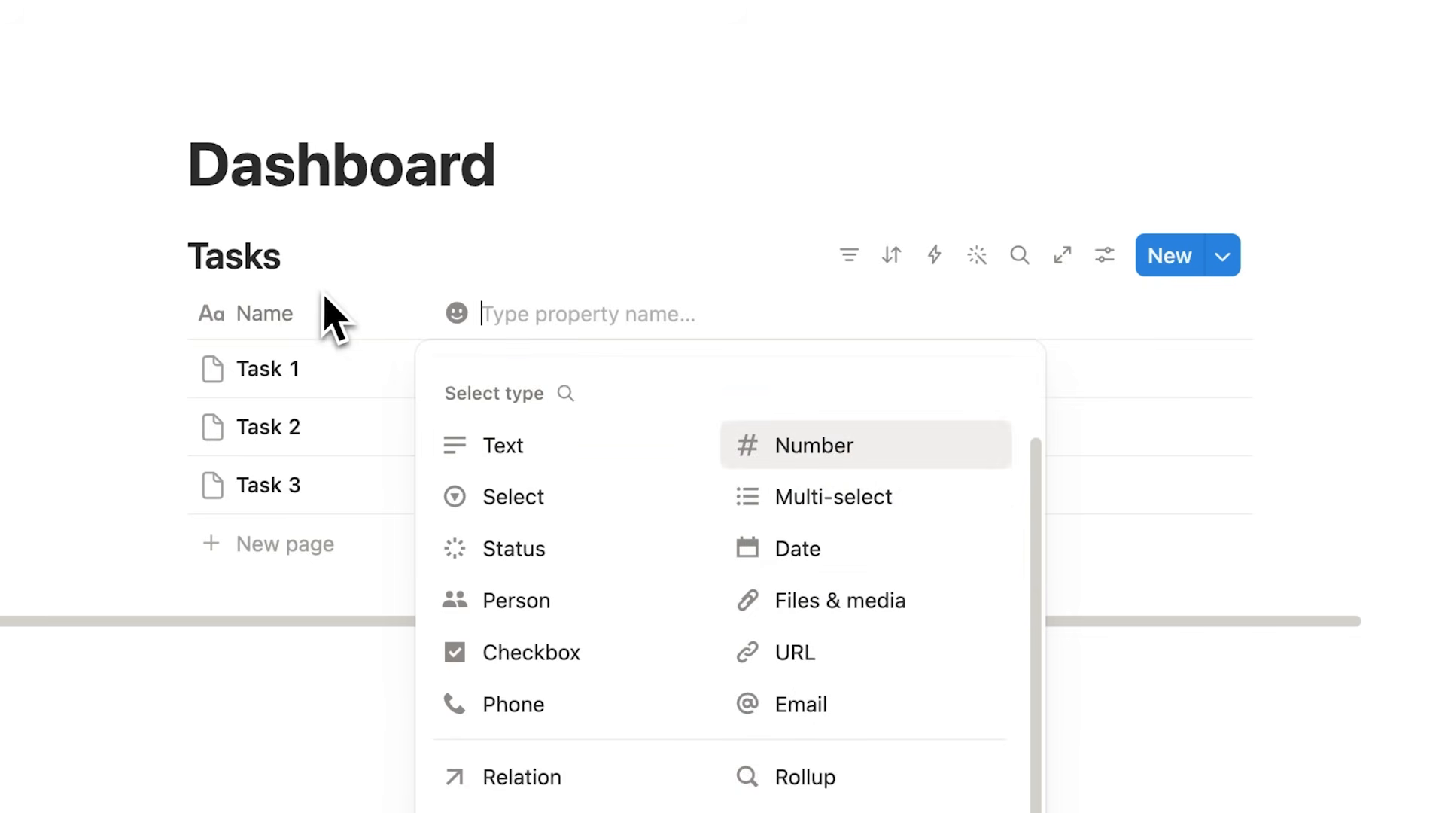
click(587, 503)
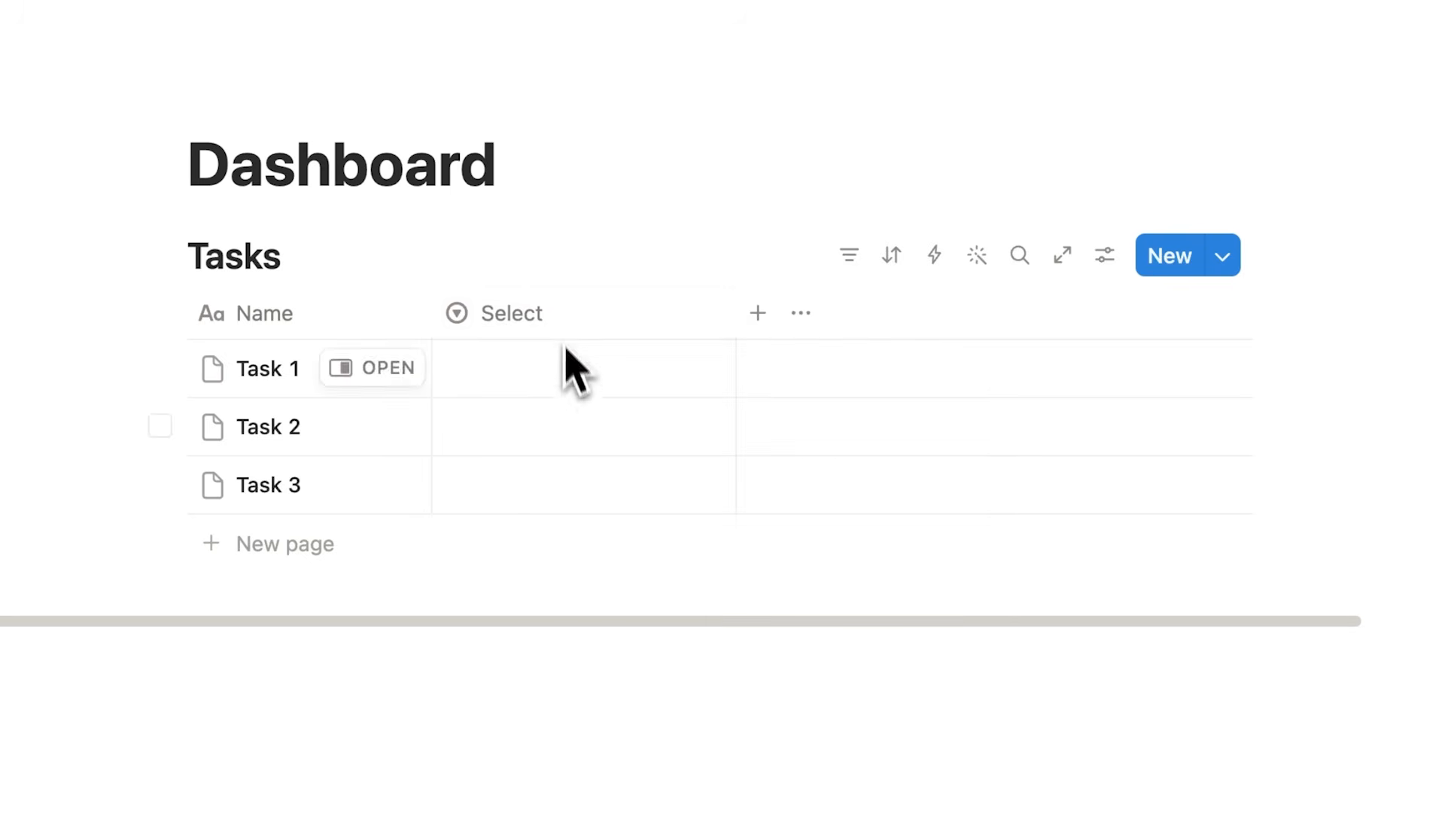
click(572, 313)
Assign Project A to Task 1 and Task 2, and Project B to Task 3
click(527, 386)
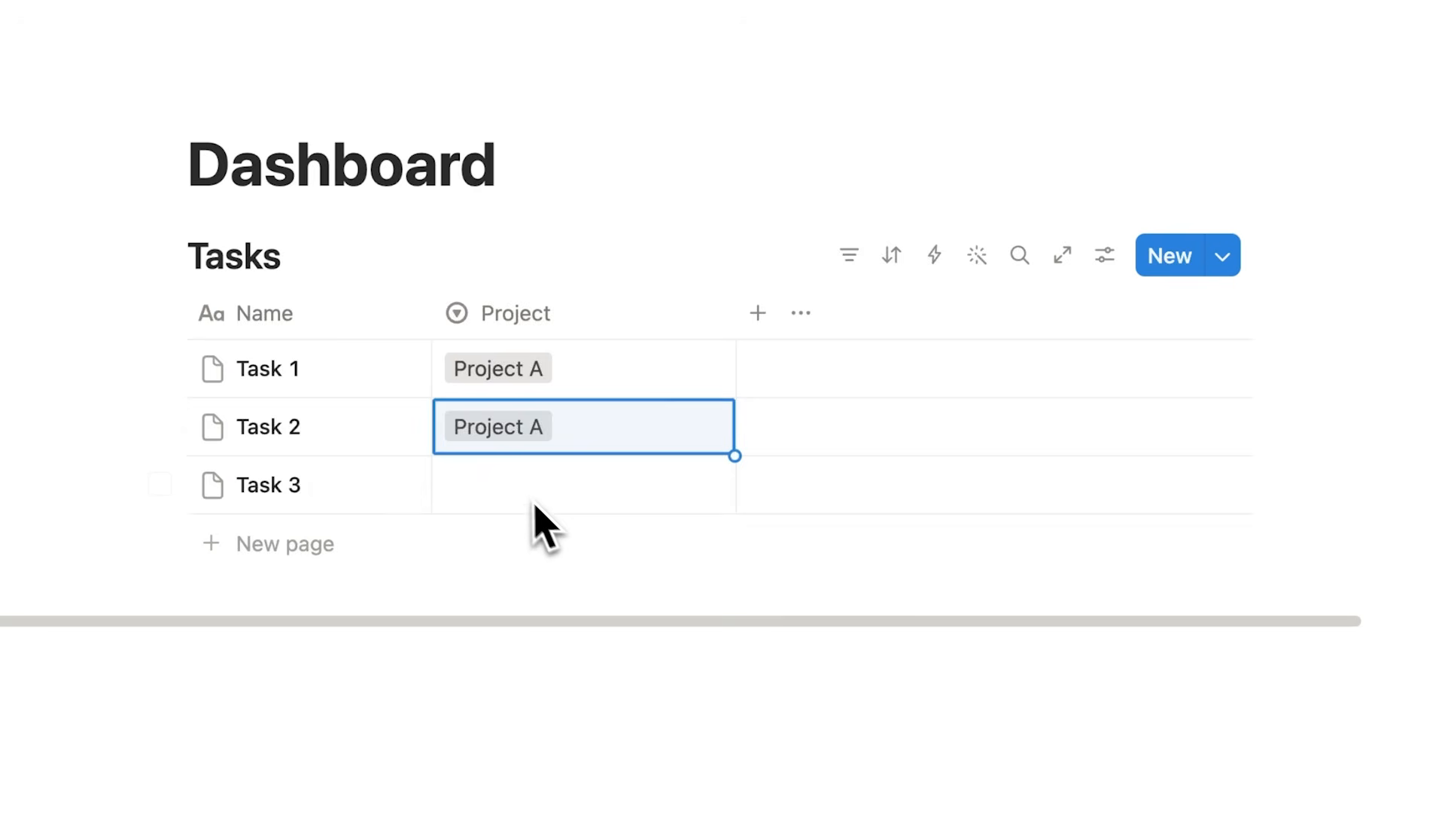
click(535, 507)
text(Project B)
key(Return)
Add a Checkbox property named Complete and tick it for Task 1 and Task 2
click(757, 313)
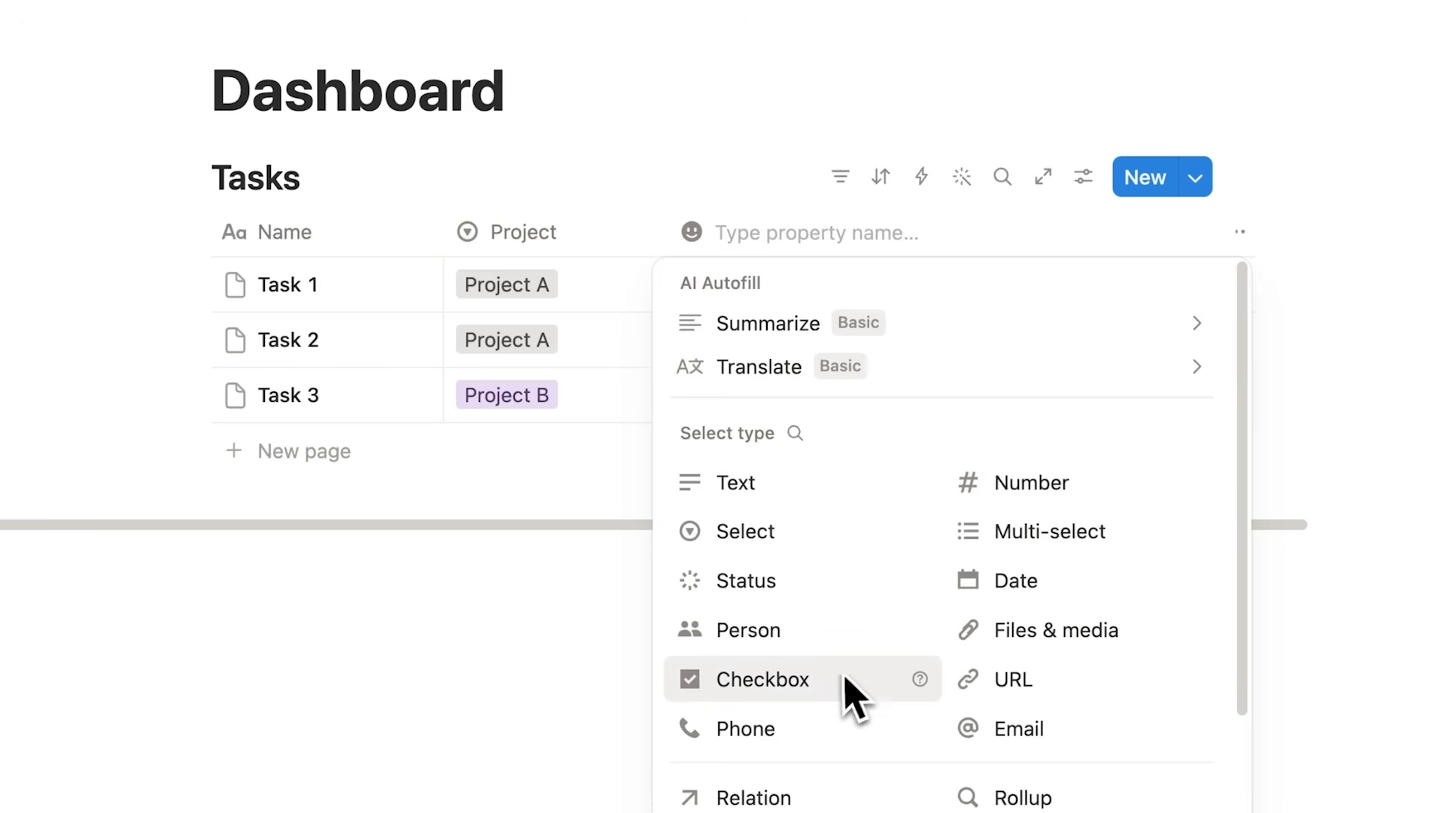
click(835, 684)
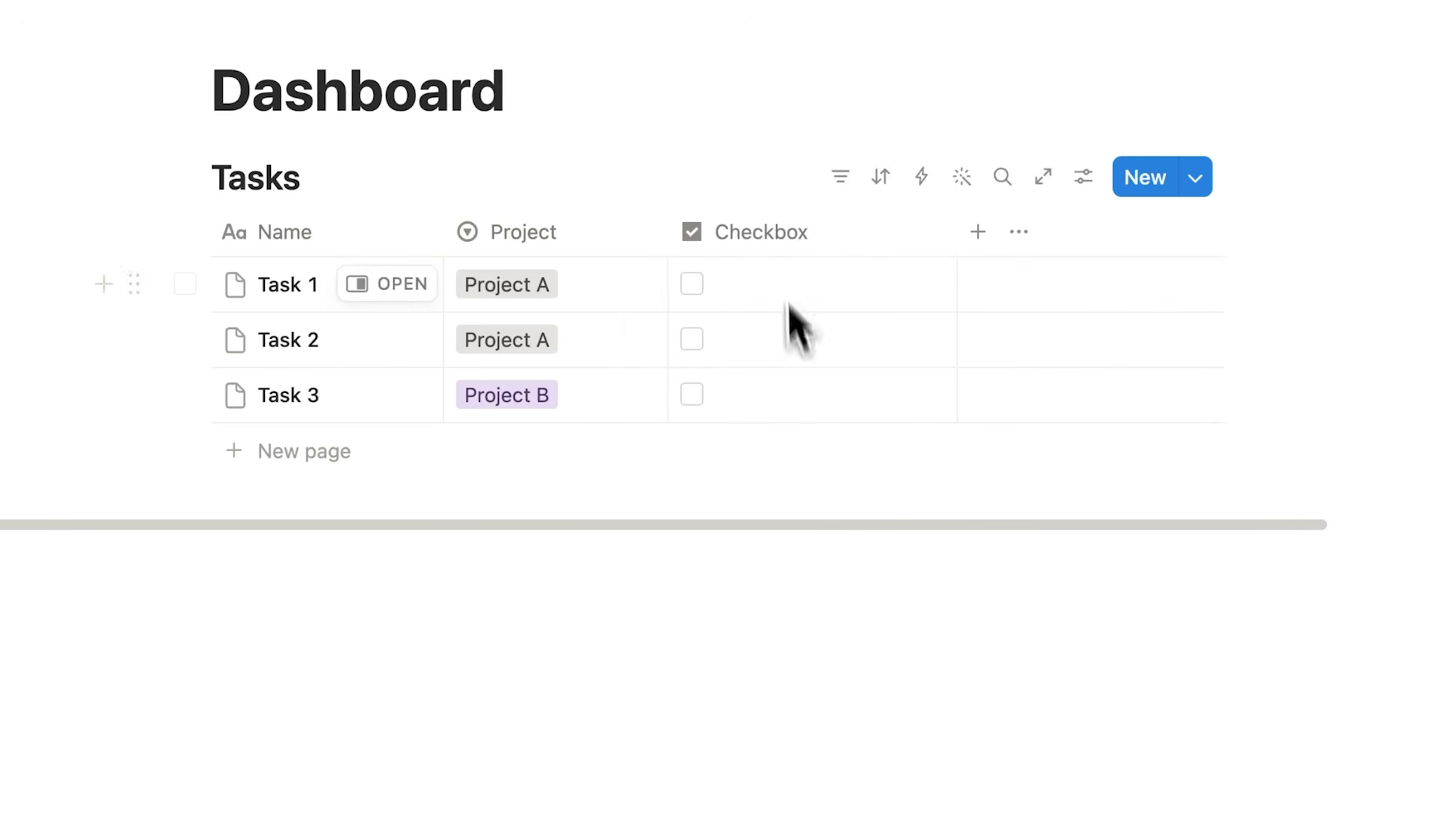
click(779, 239)
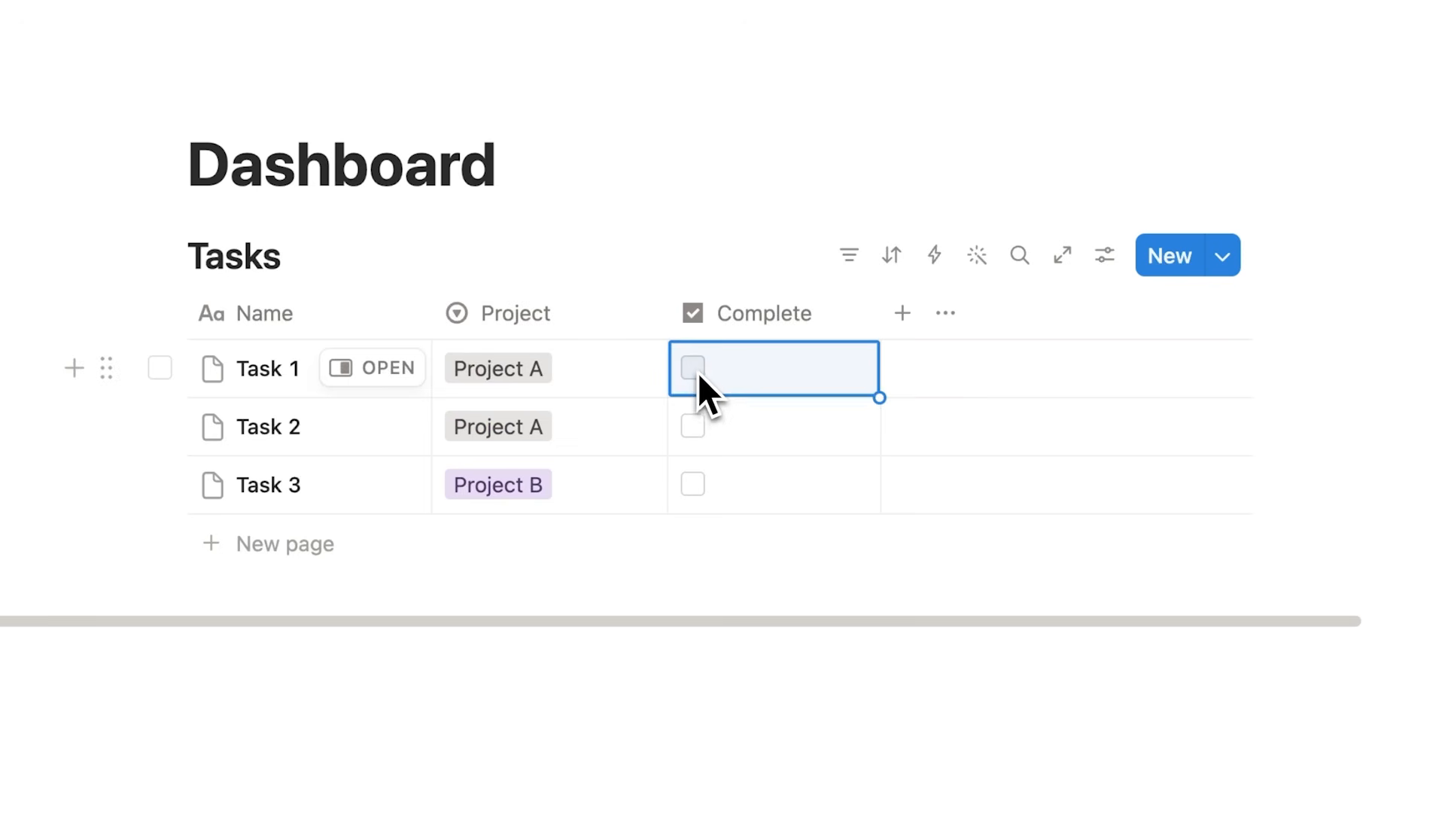
click(693, 368)
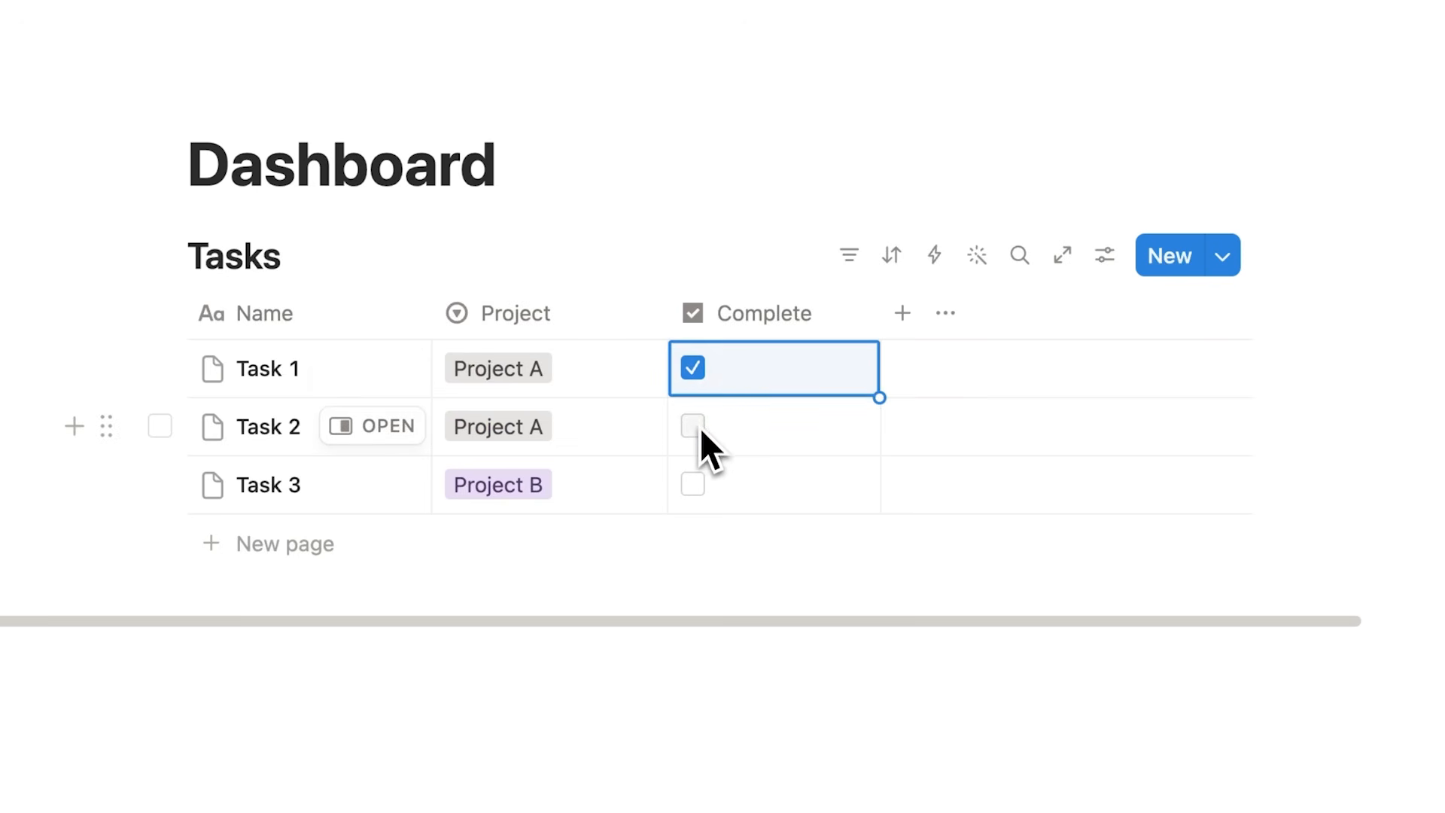
click(693, 426)
Try retitling the database Notes and renaming its Complete property to Archiv
double_click(239, 268)
text(Notes)
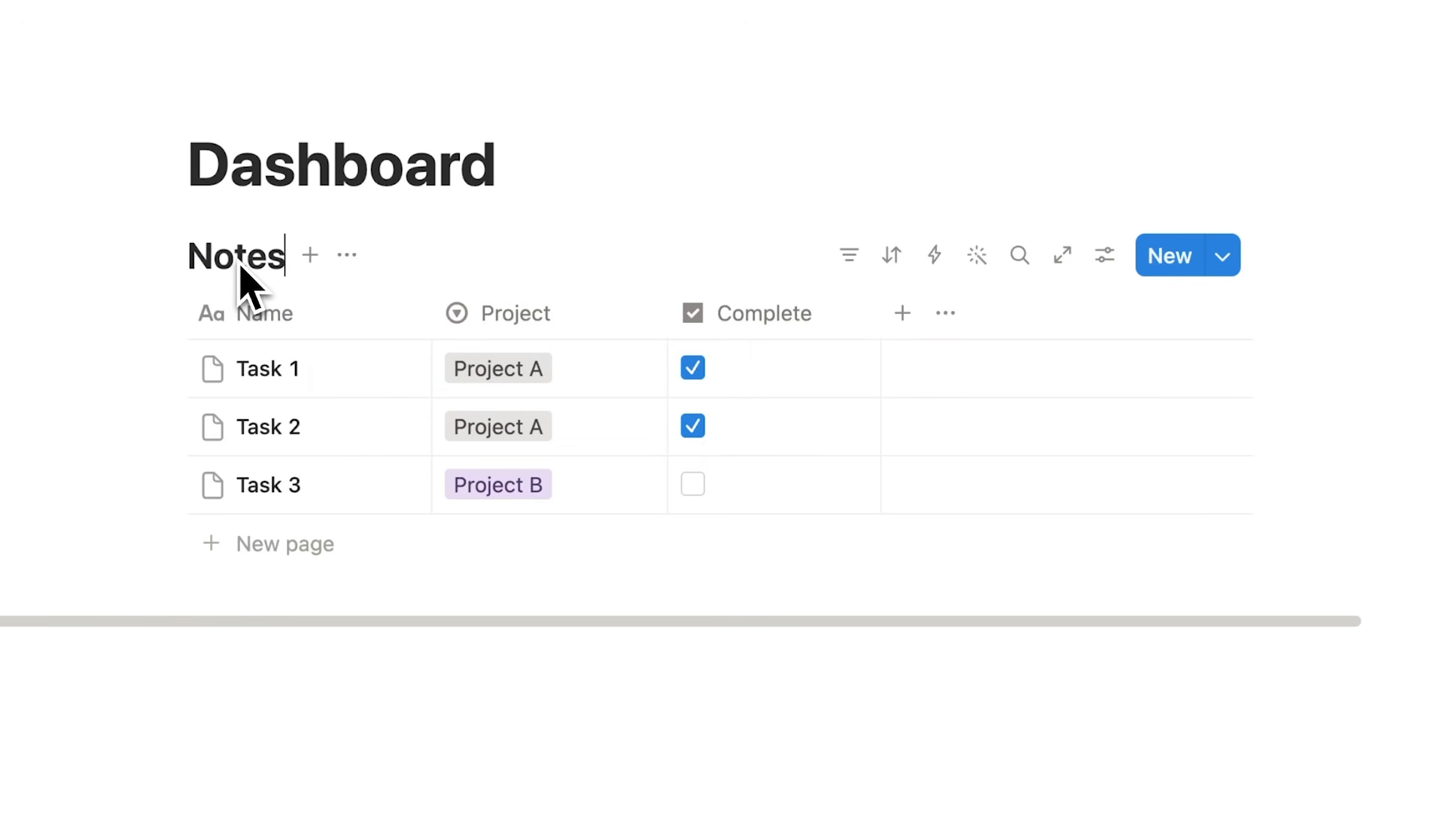
click(802, 329)
text(Archiv)
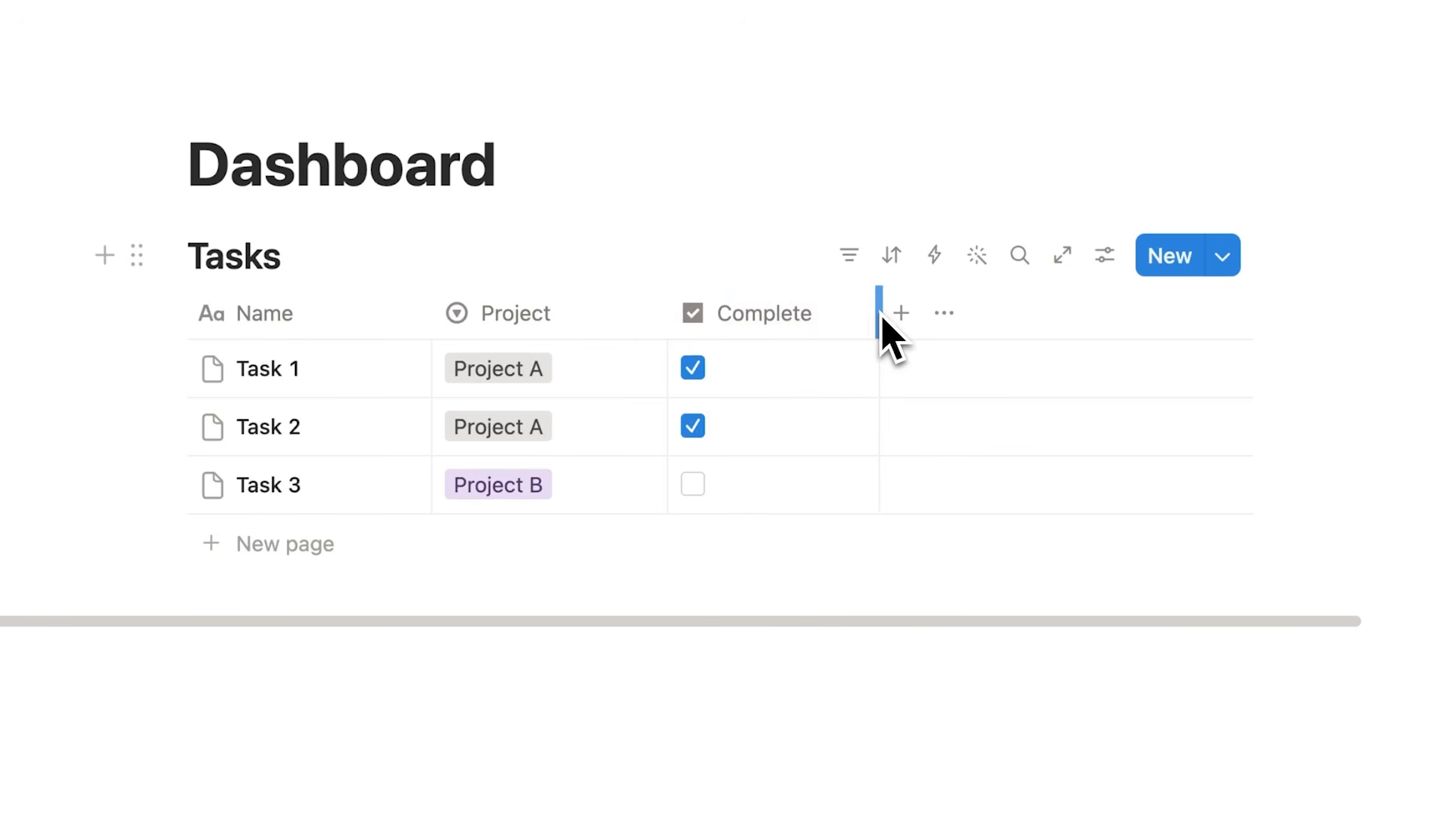
Narrow the Complete column slightly
drag(879, 316, 868, 320)
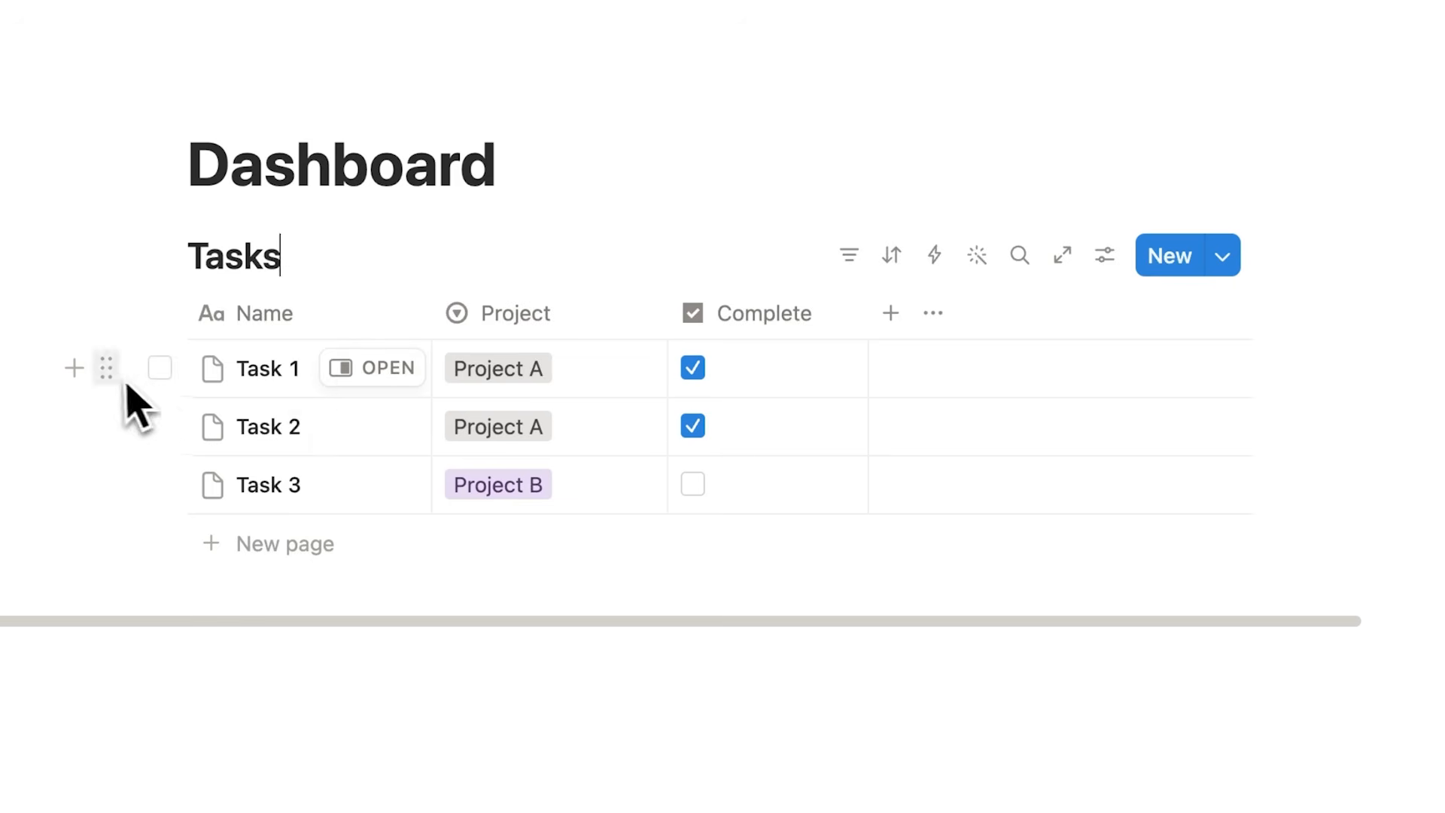
click(107, 370)
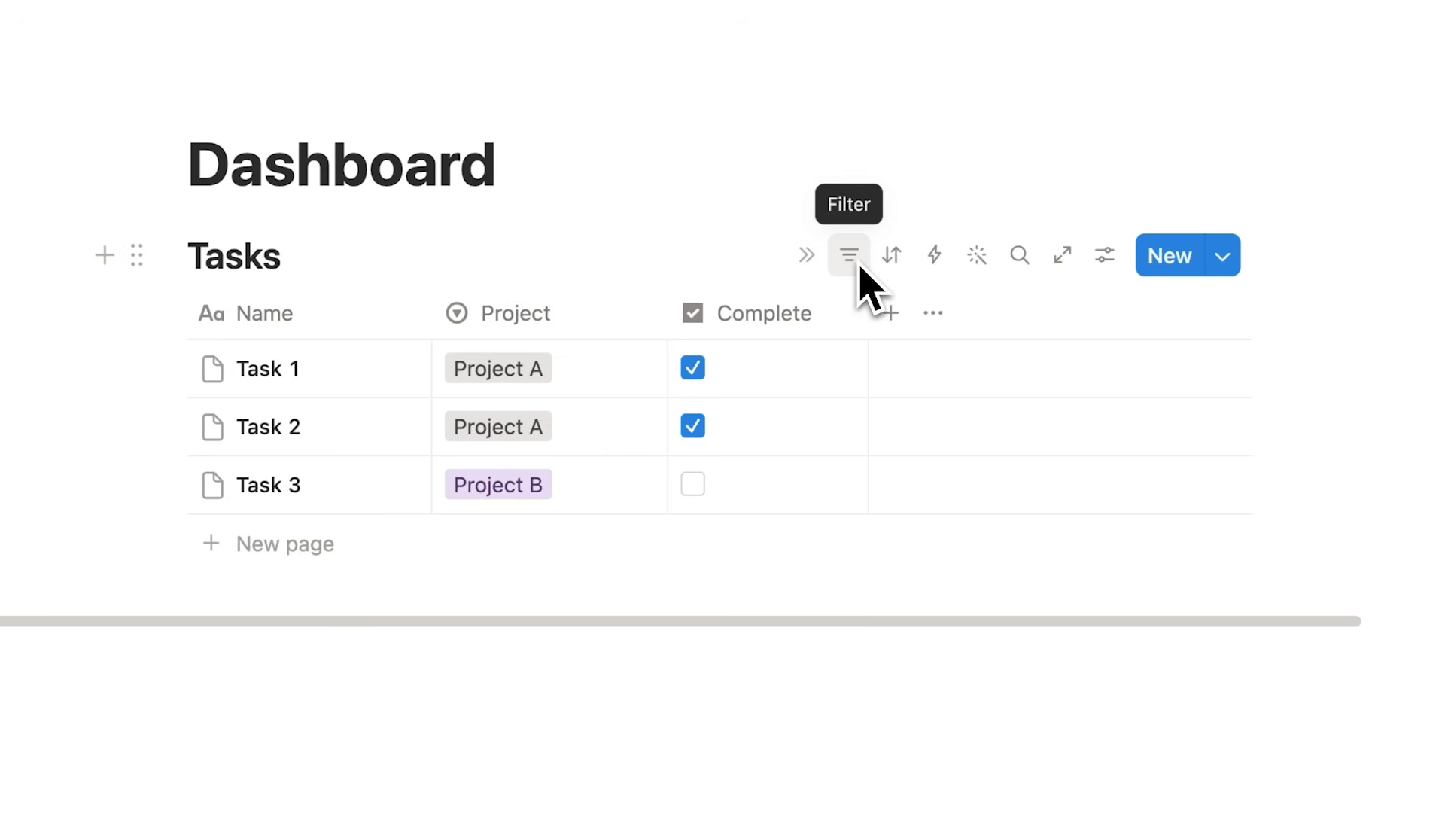
Filter the Tasks table to rows where Complete is Unchecked
click(850, 256)
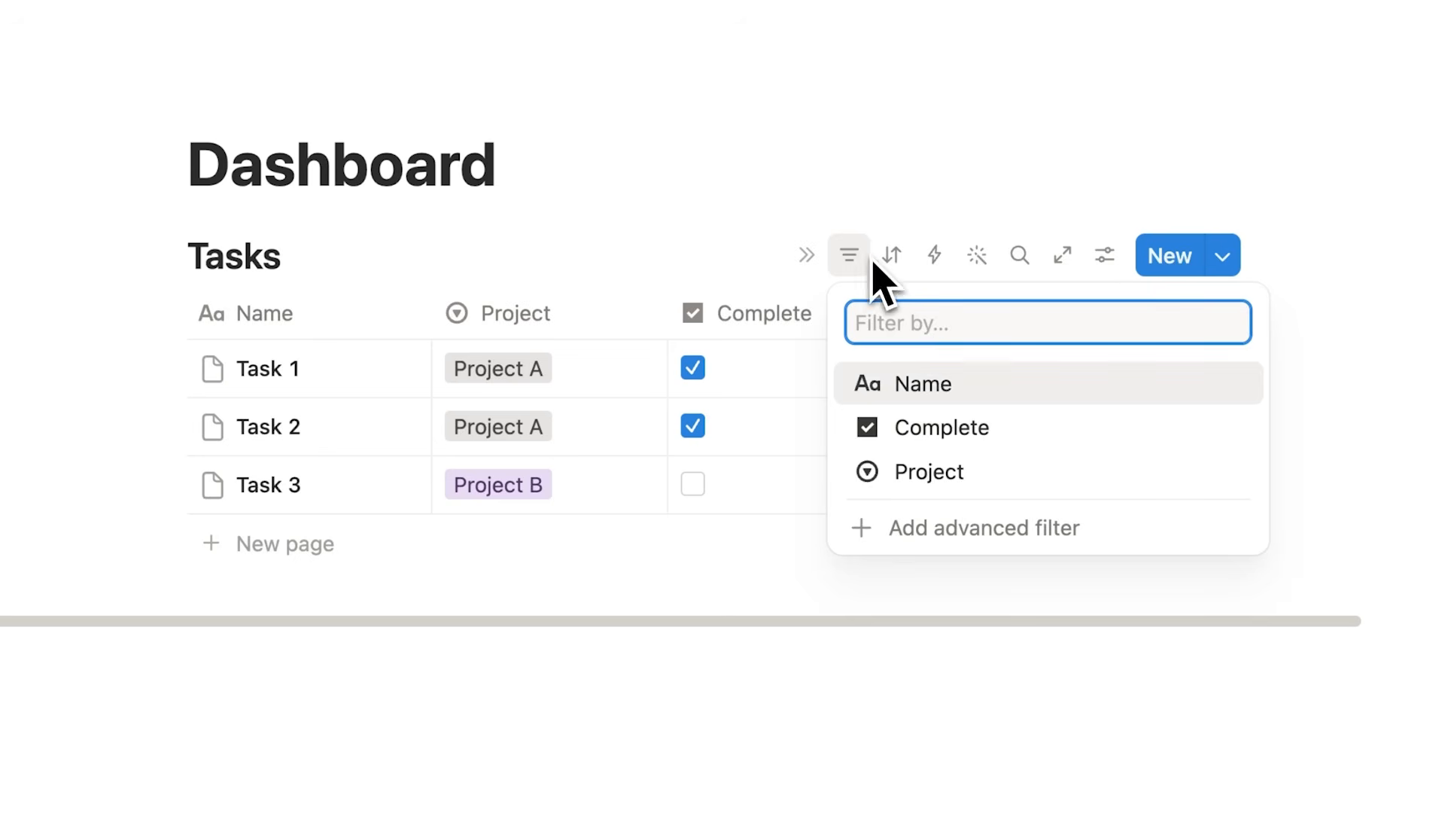
click(1029, 437)
click(351, 443)
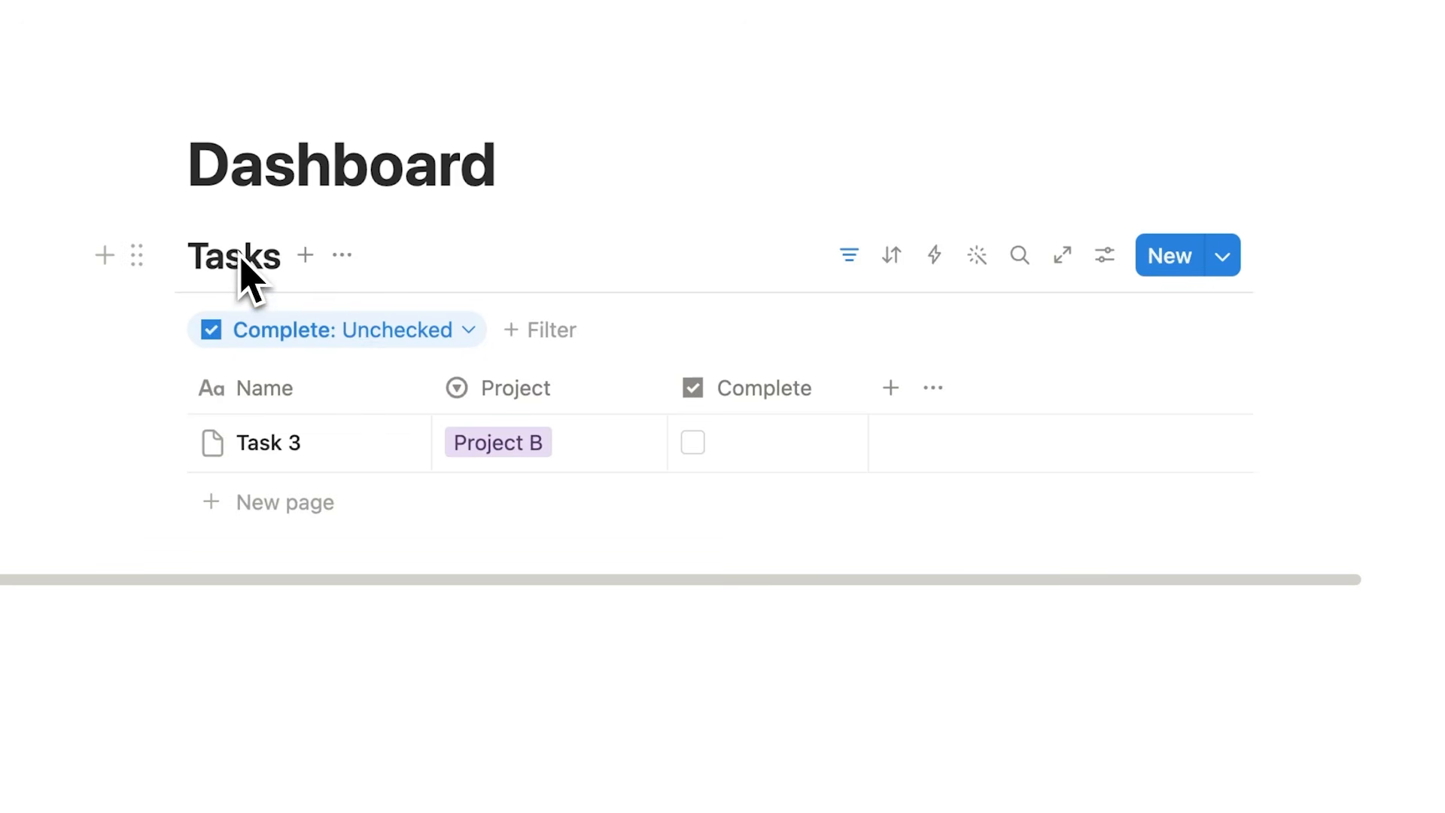
Add a second table view to the Tasks database and compare it with the filtered view, ending on the filtered one
click(305, 256)
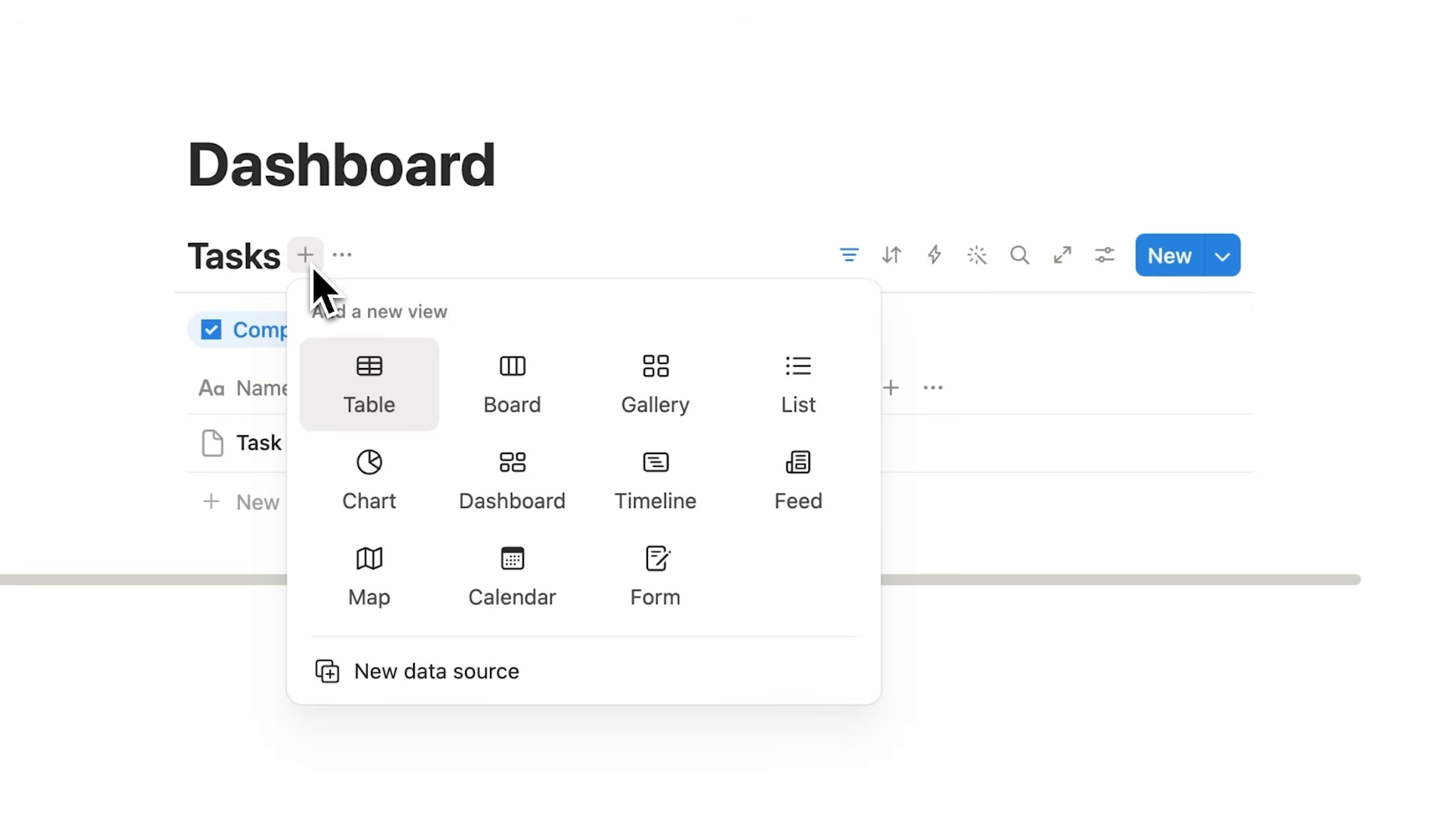
click(404, 380)
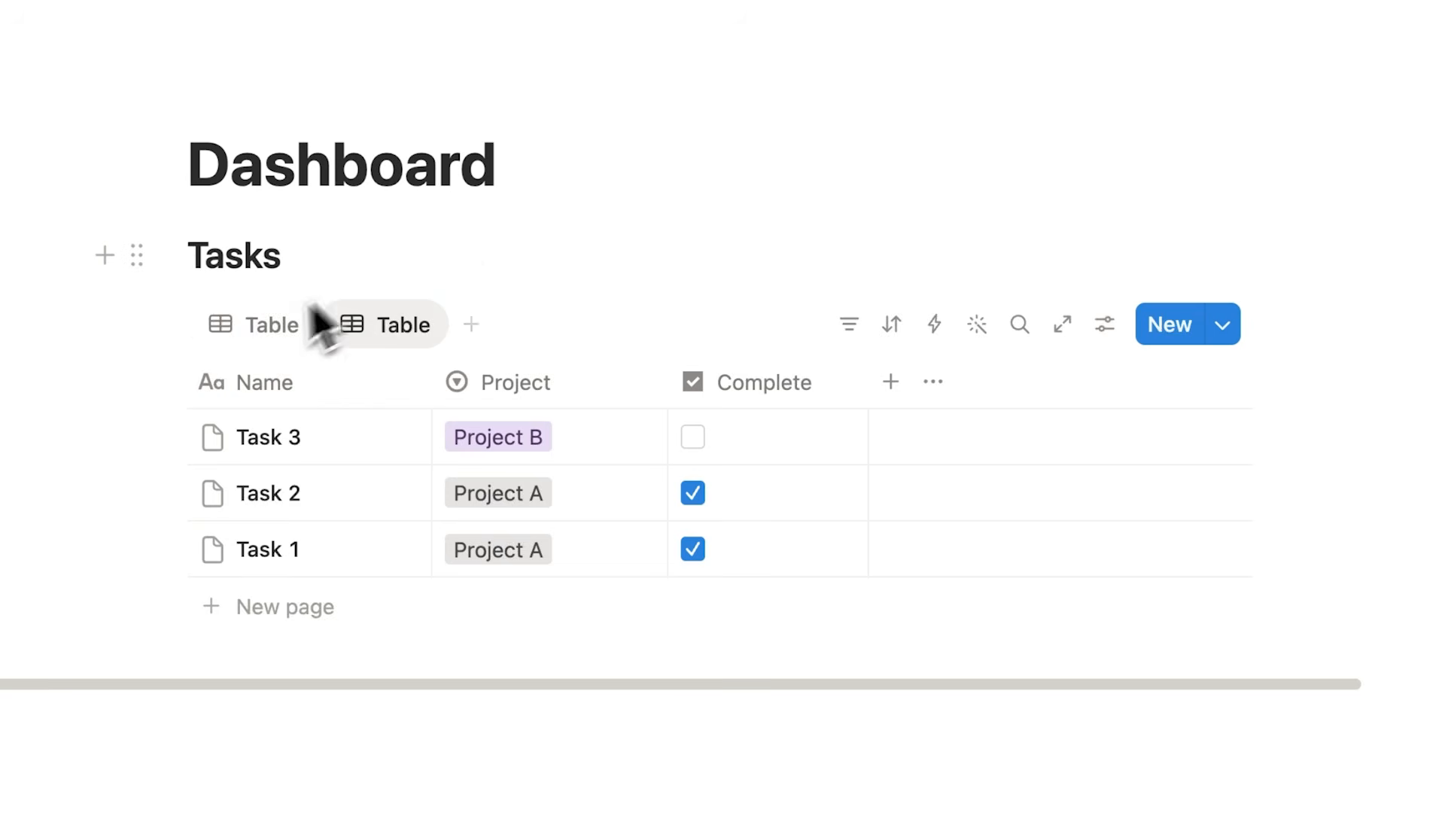
click(271, 328)
click(332, 326)
click(290, 322)
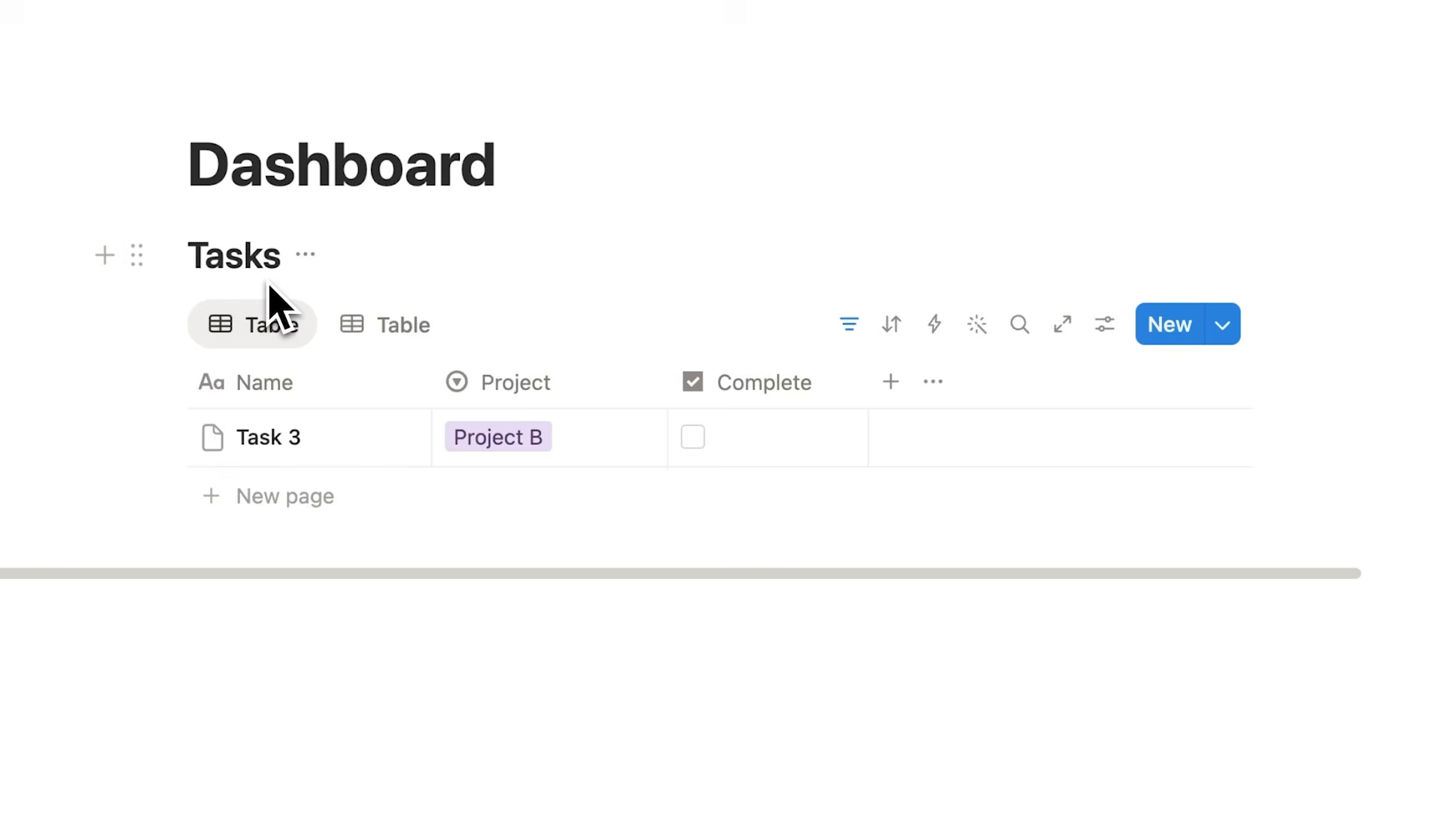
click(391, 340)
click(284, 359)
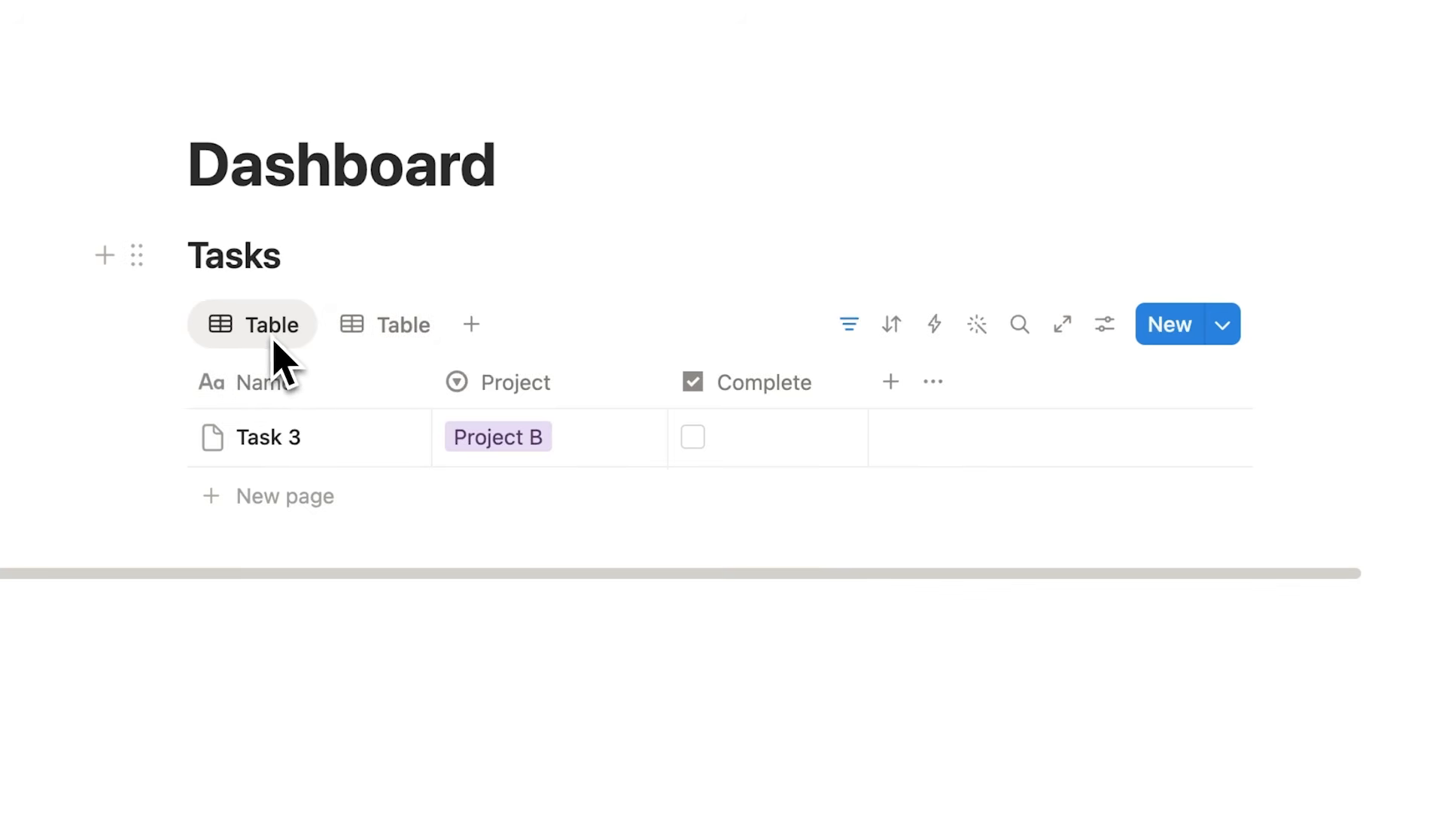
Rename the filtered table view as Incomplete
click(274, 340)
click(289, 373)
text(Incomplete)
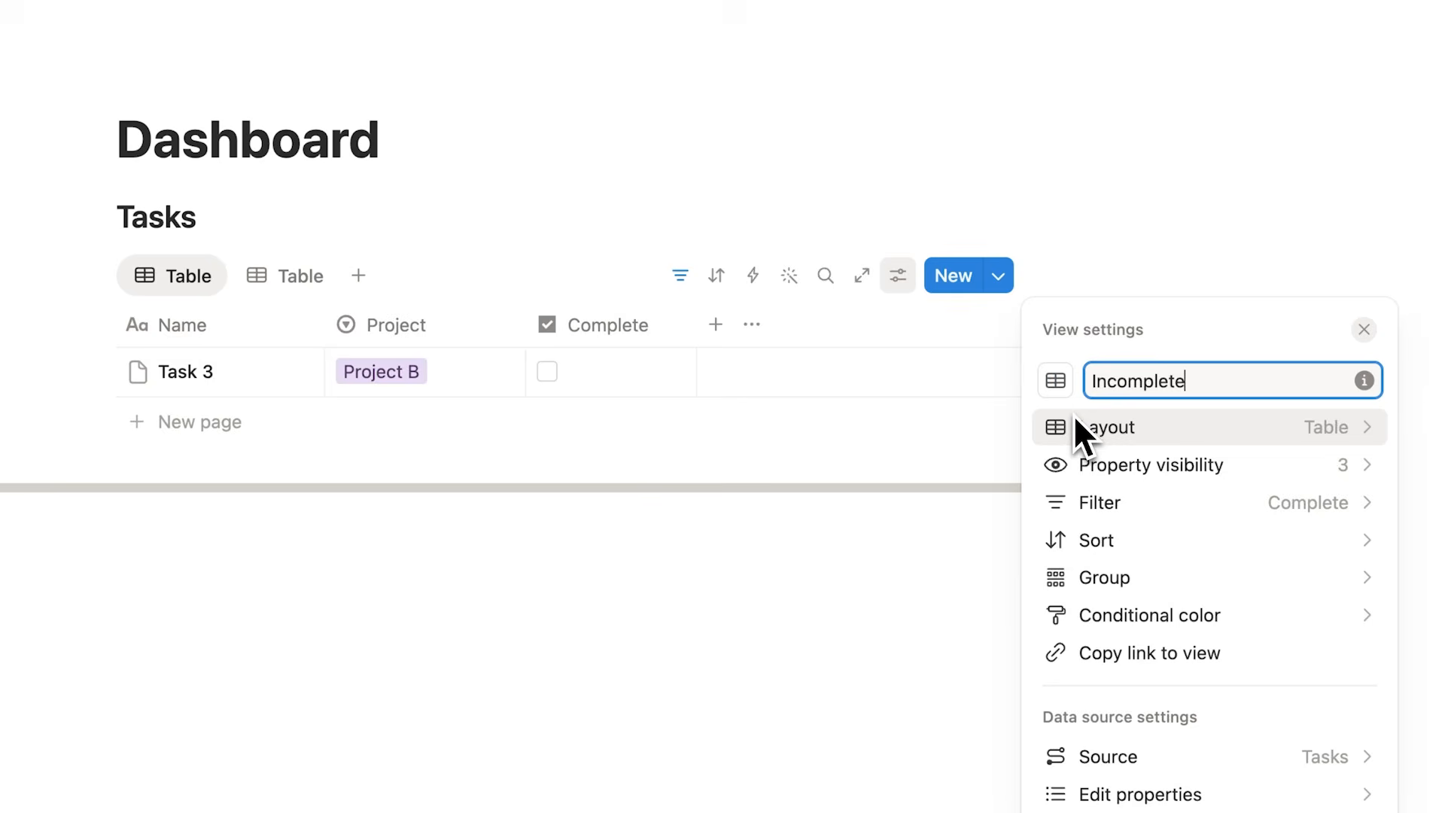
click(557, 530)
Rename the second, unfiltered table view as Completed
click(279, 281)
click(329, 282)
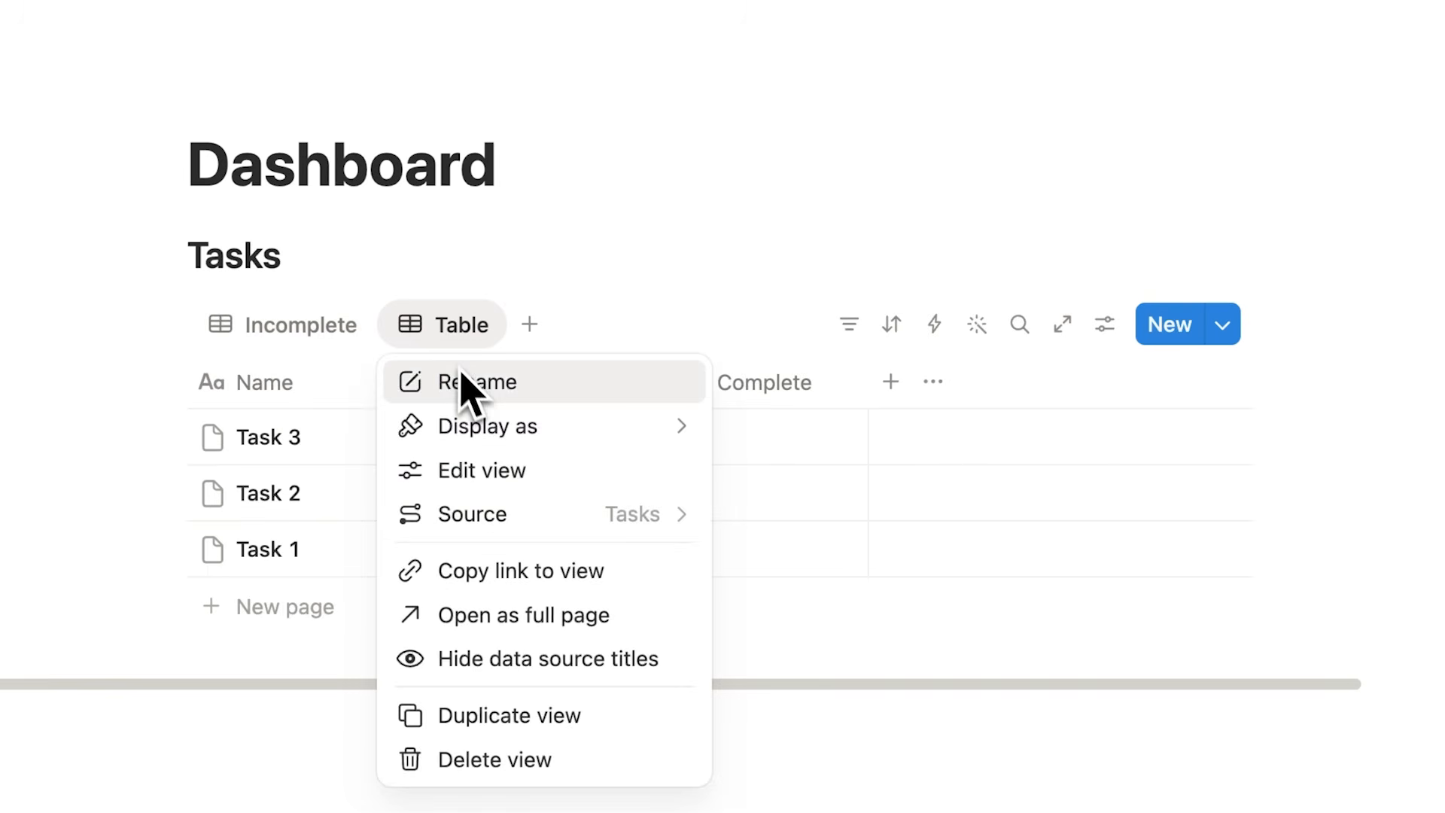
click(470, 384)
text(Completed)
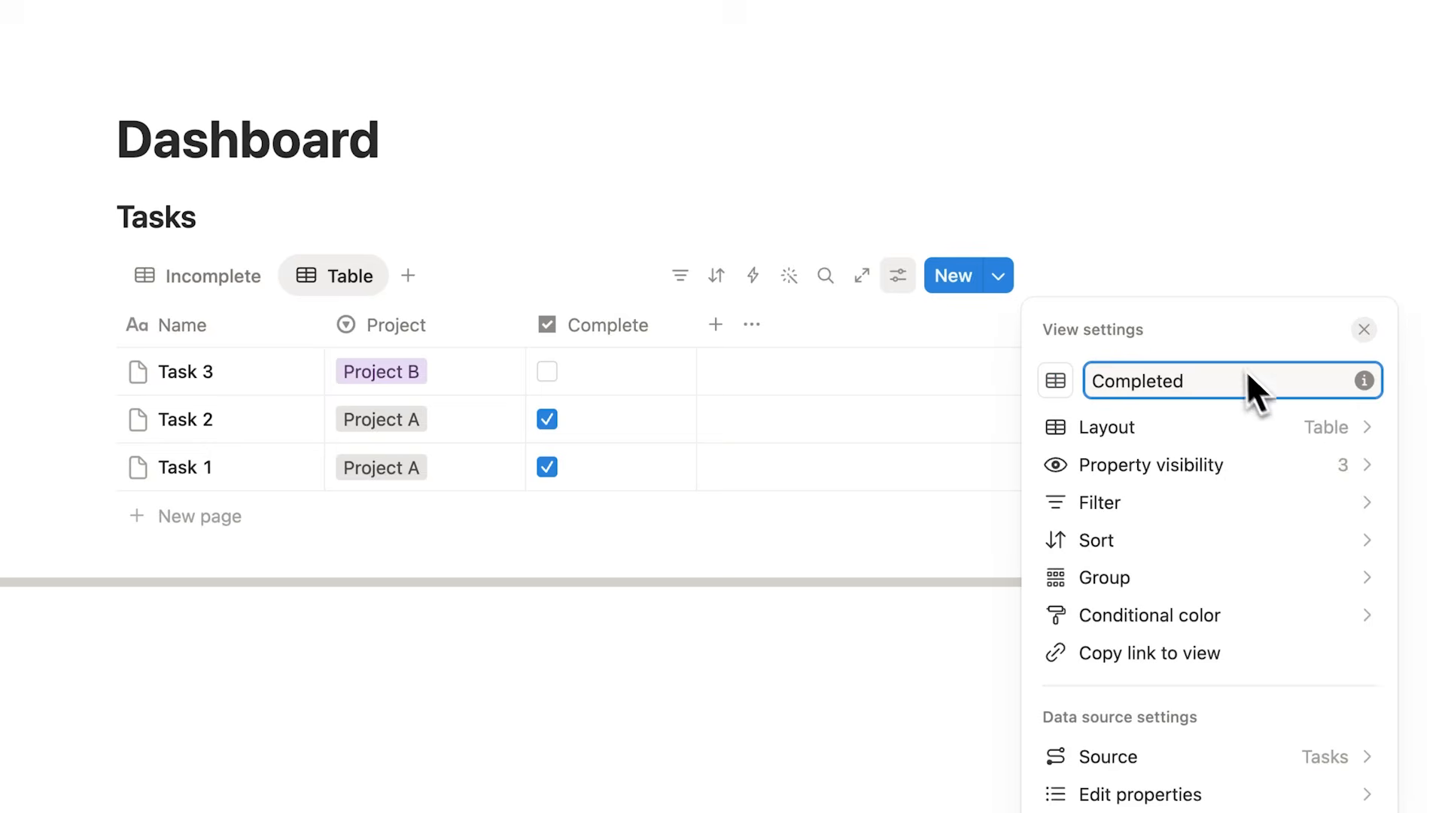
click(1146, 270)
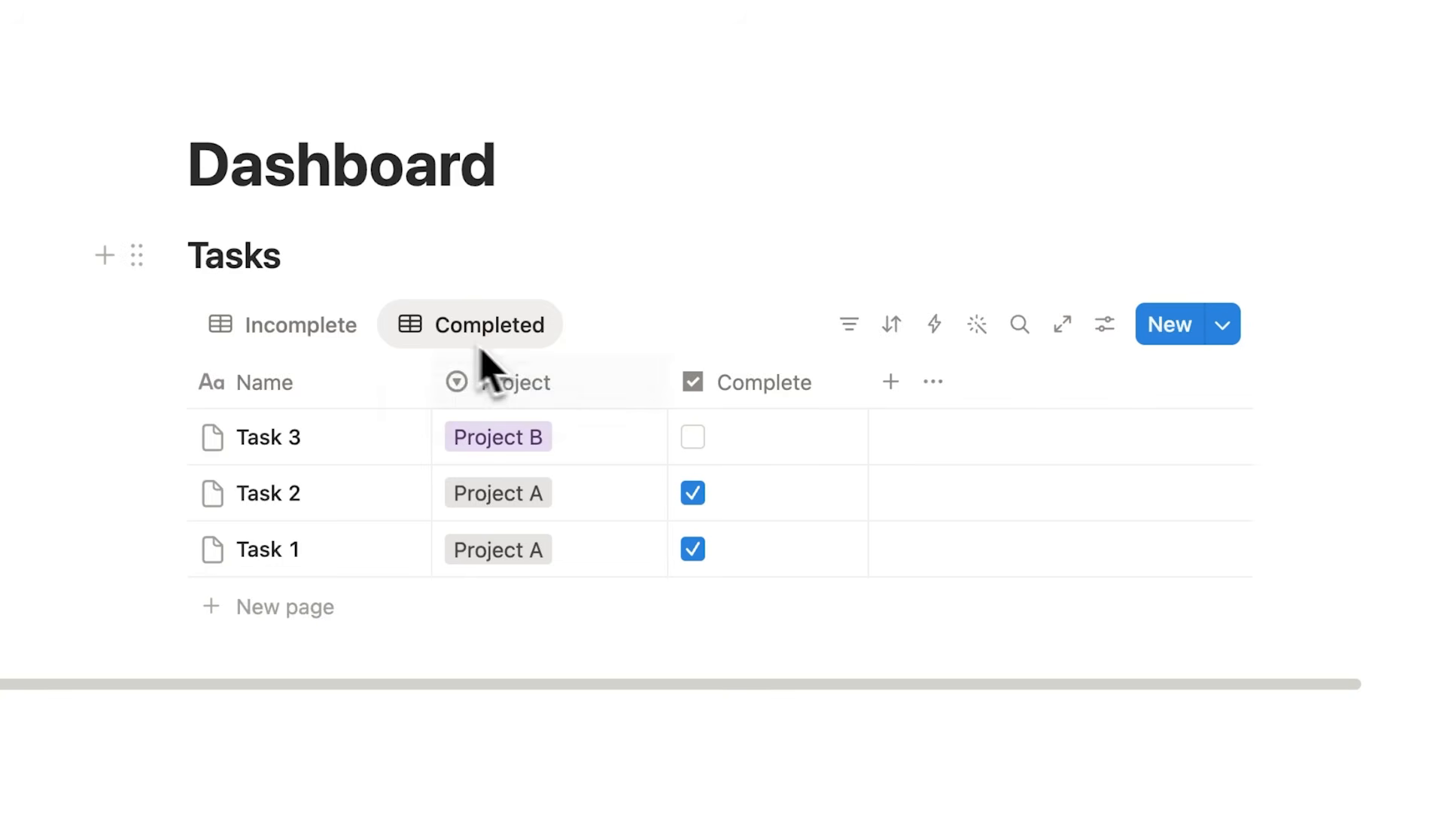
Filter the Completed view of the Tasks database to rows where Complete is Checked
click(850, 325)
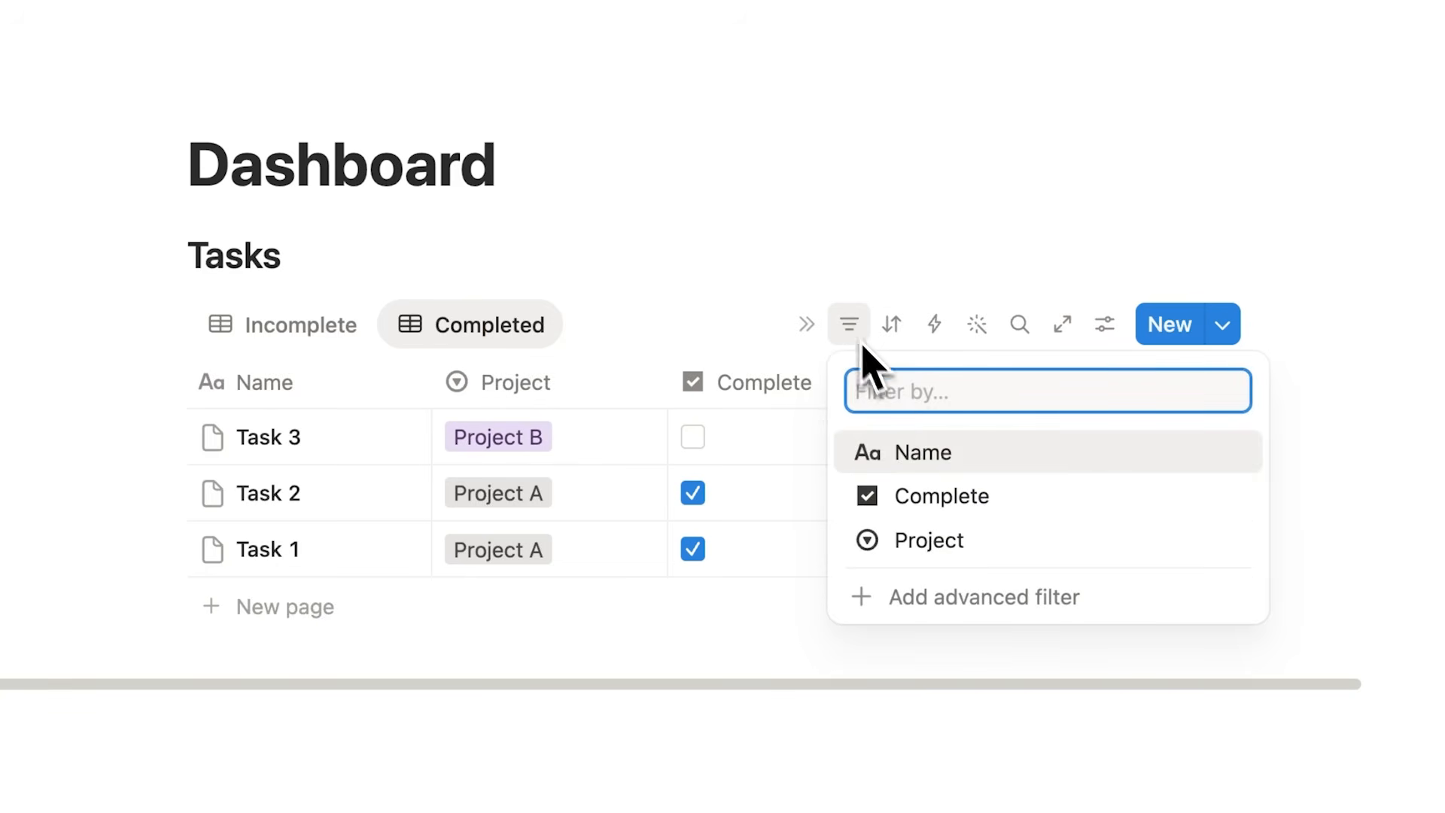
click(1009, 497)
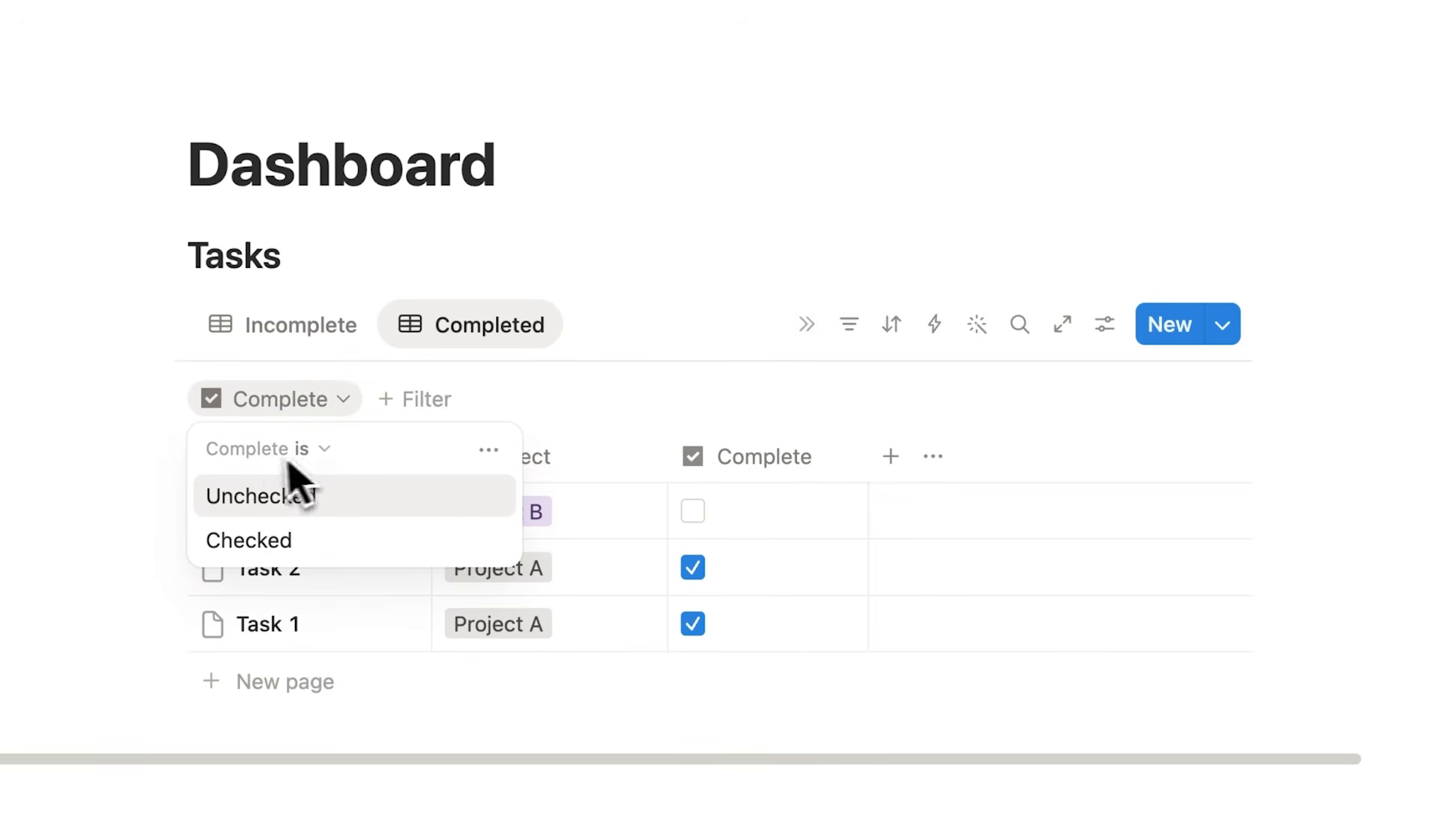
click(280, 543)
key(Escape)
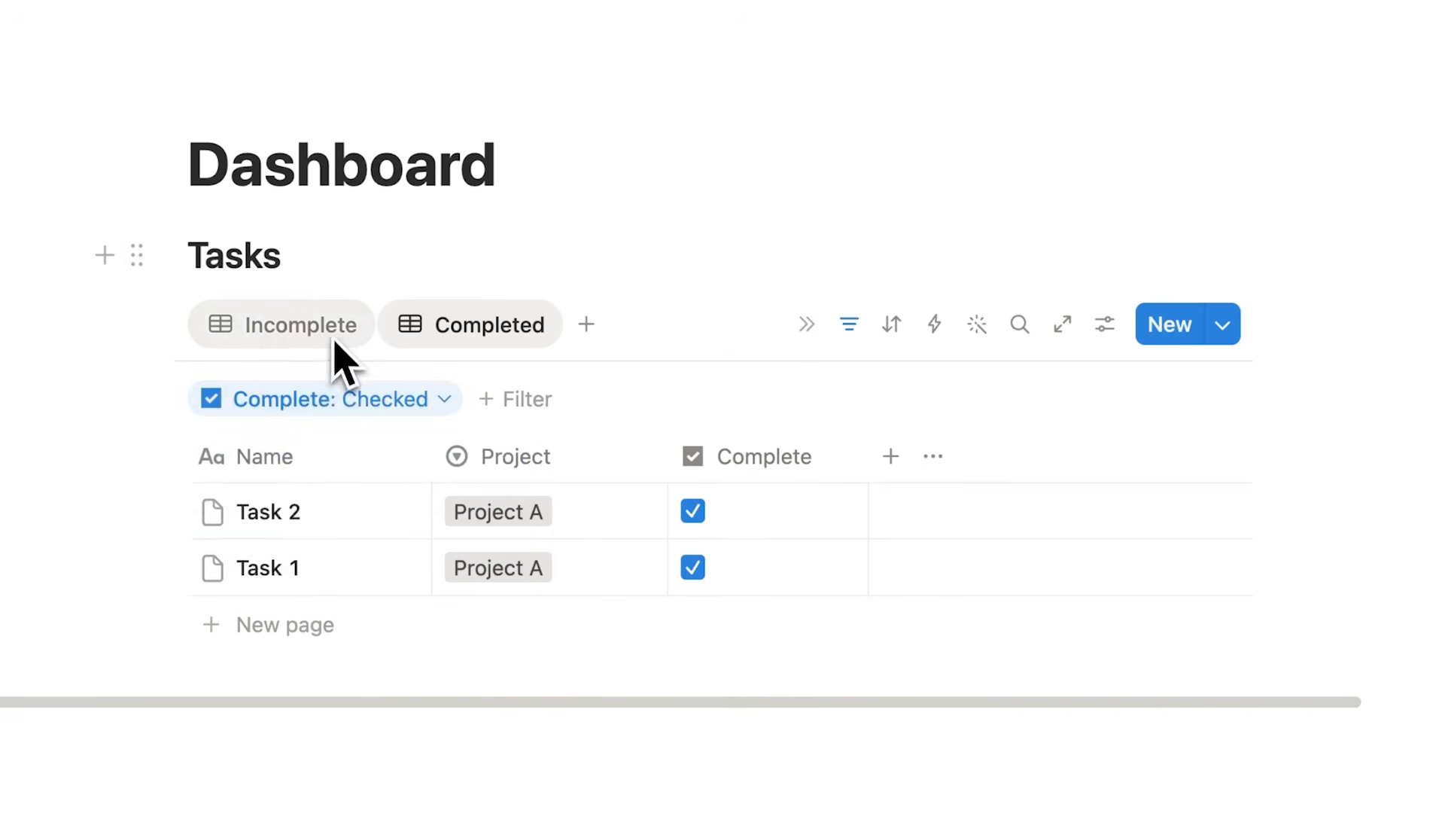
Add Task 4 with Project B in the Incomplete view, and check the Completed view
click(334, 340)
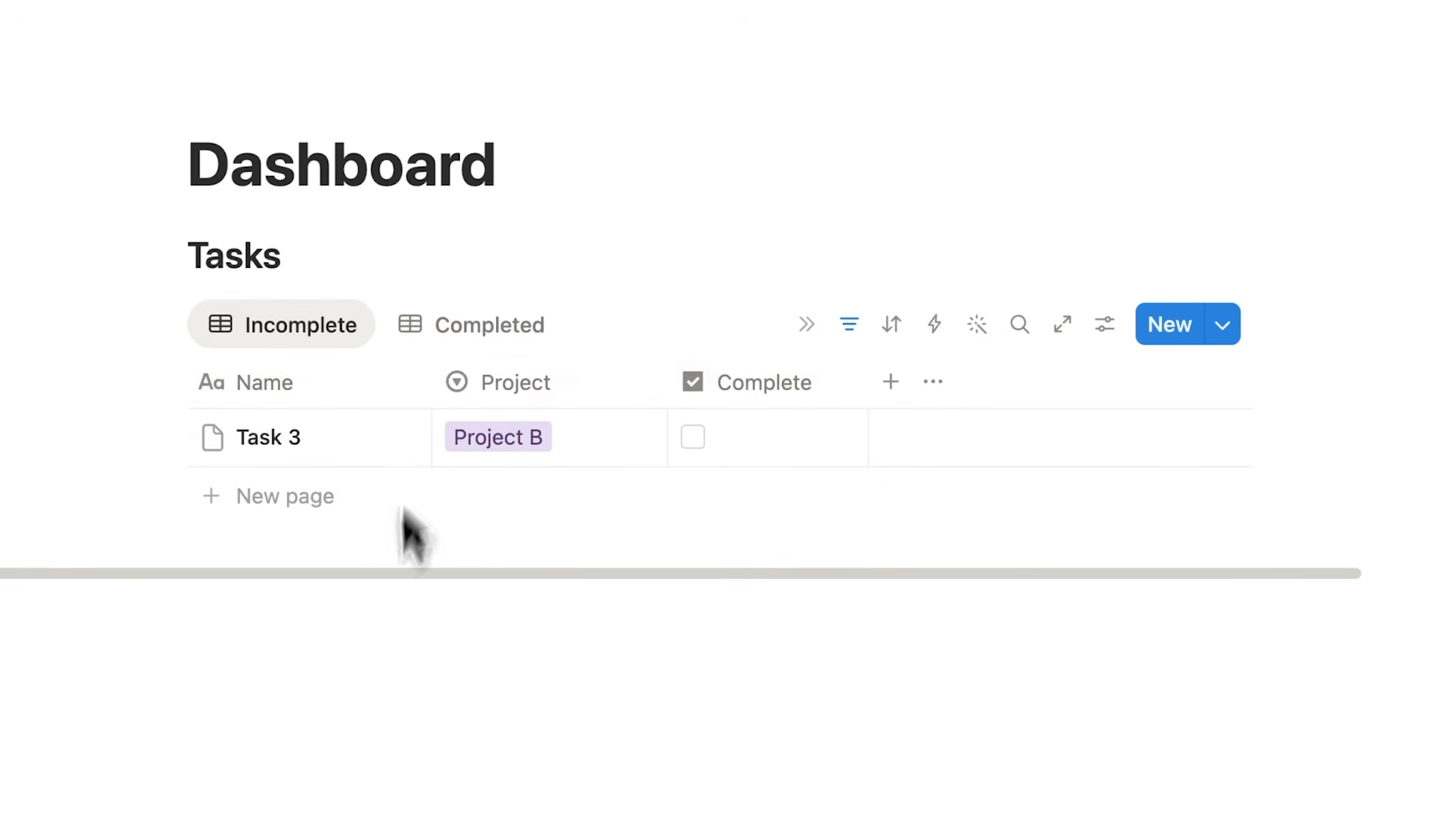
click(330, 500)
text(T)
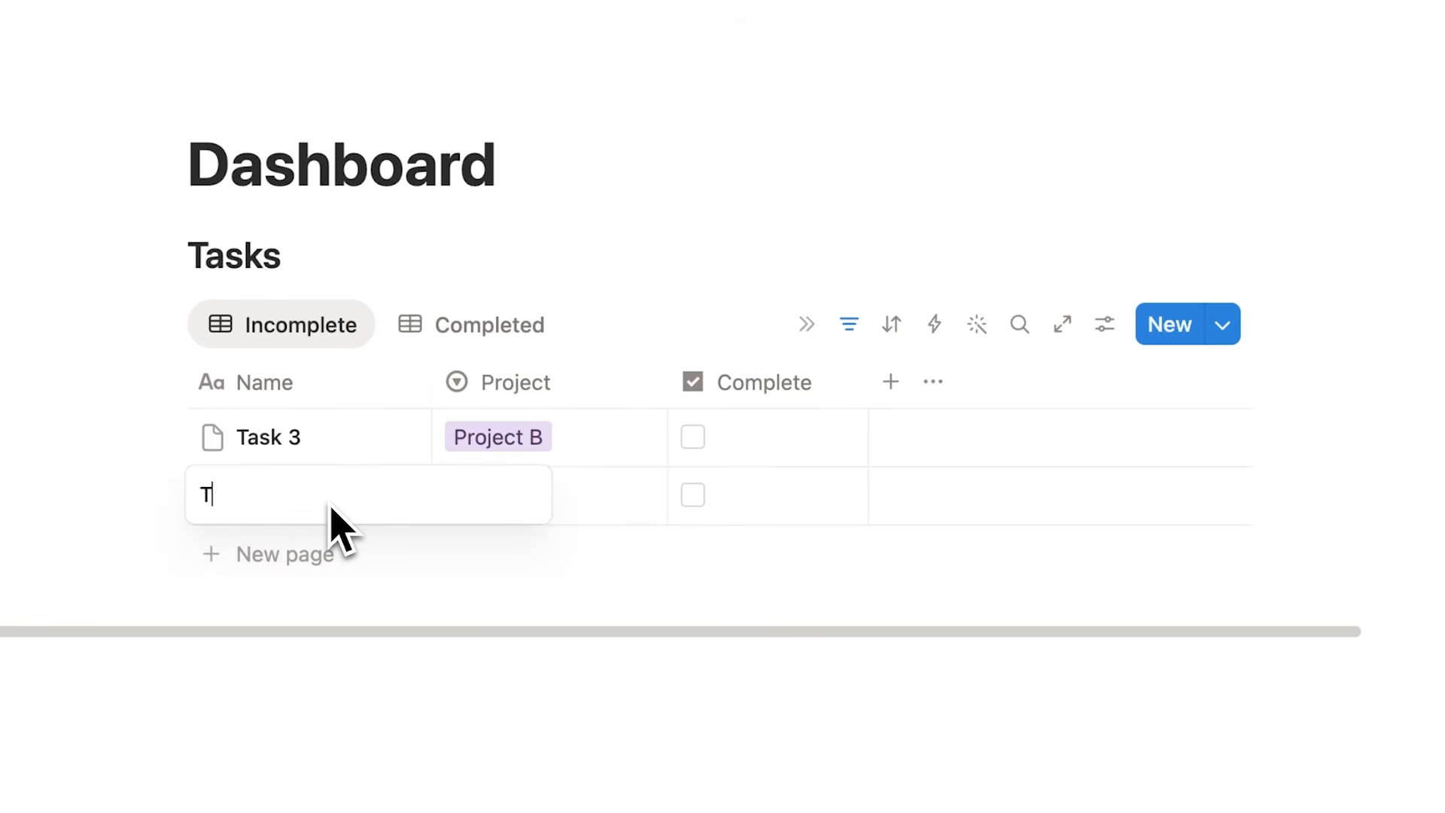
text(ask 4)
key(Return)
click(534, 493)
click(563, 642)
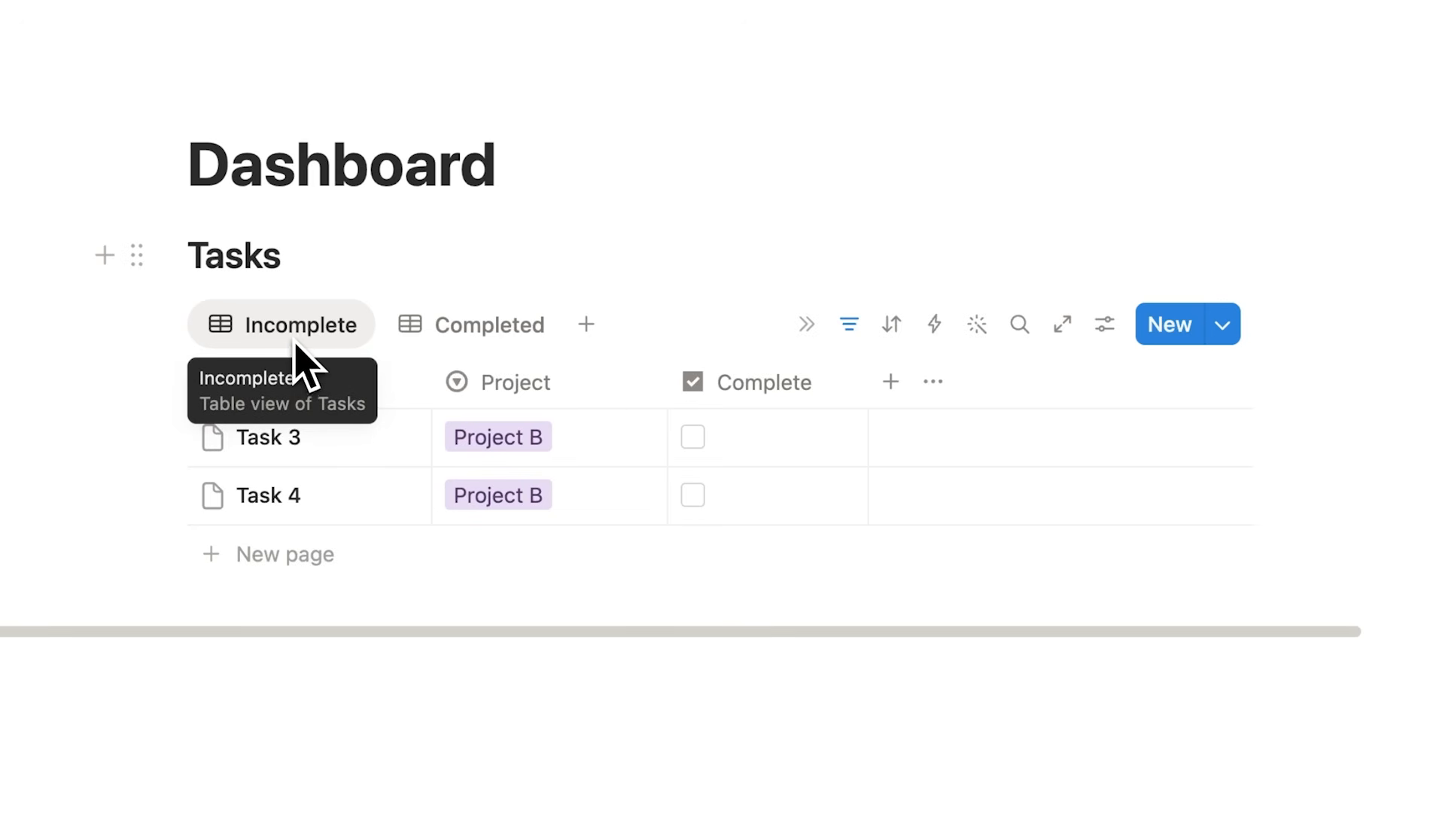
click(454, 354)
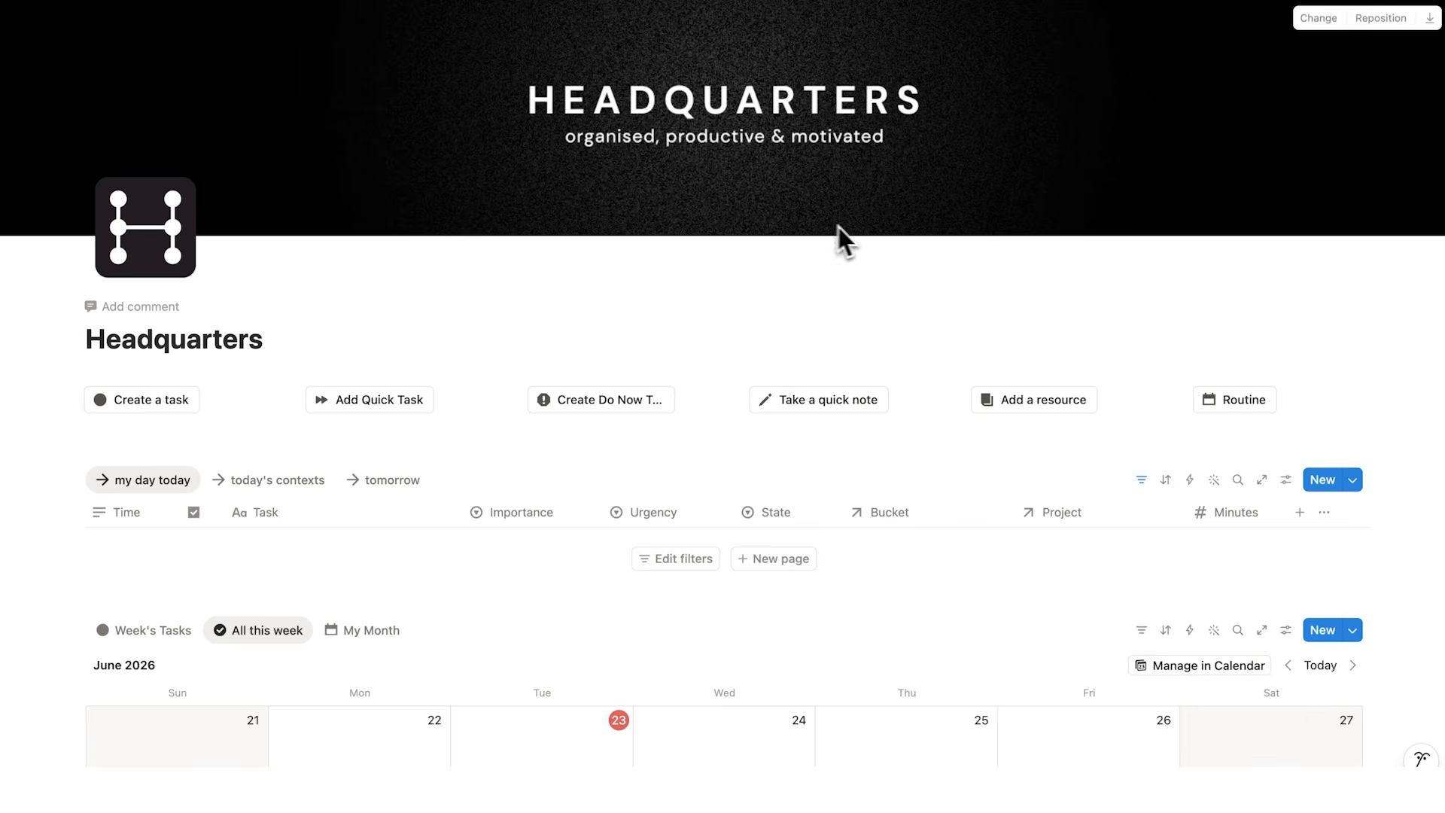
Examine the filter rule of the my day today view on the Headquarters page
scroll(846, 235, down, 5)
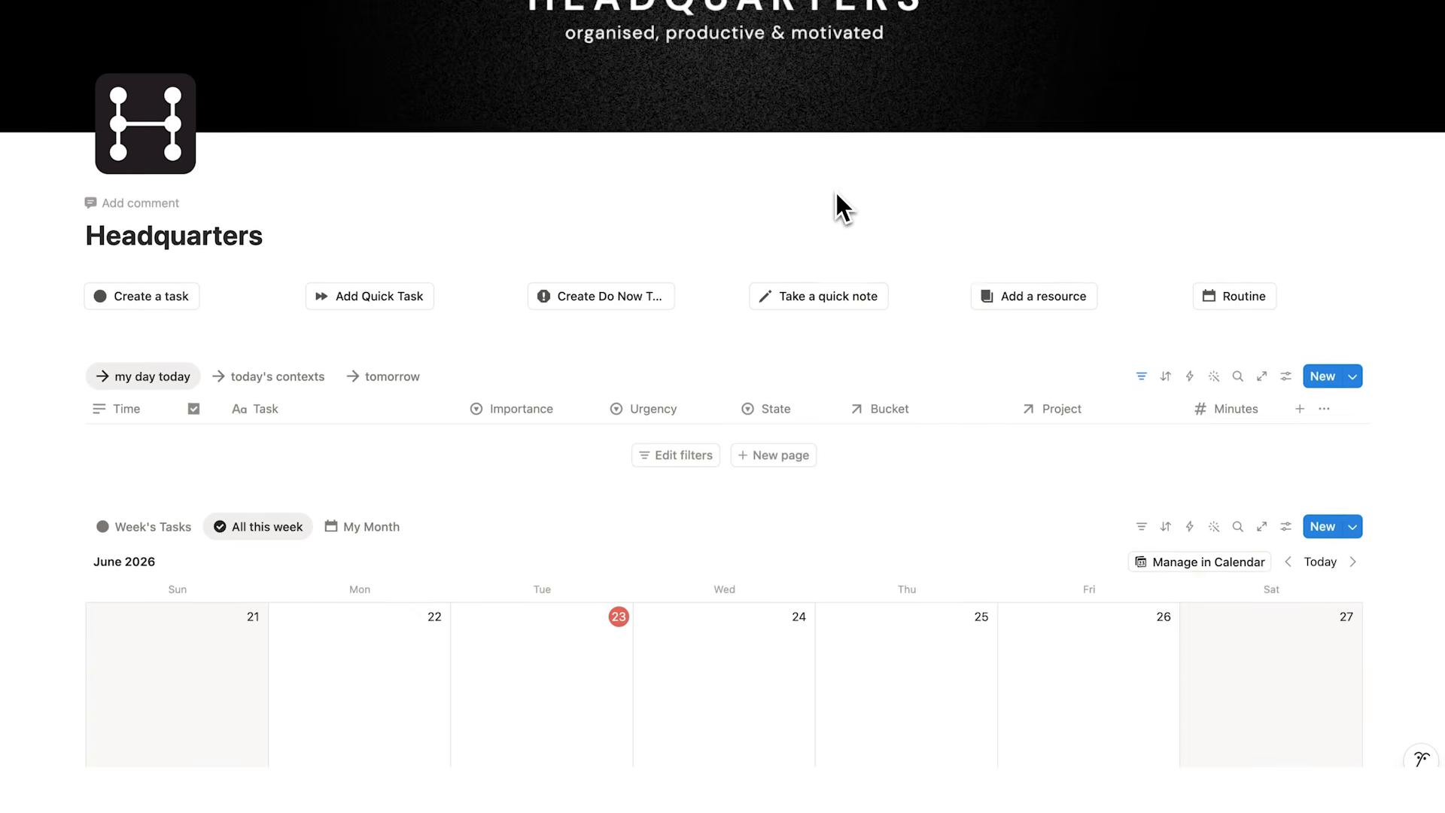
click(1142, 155)
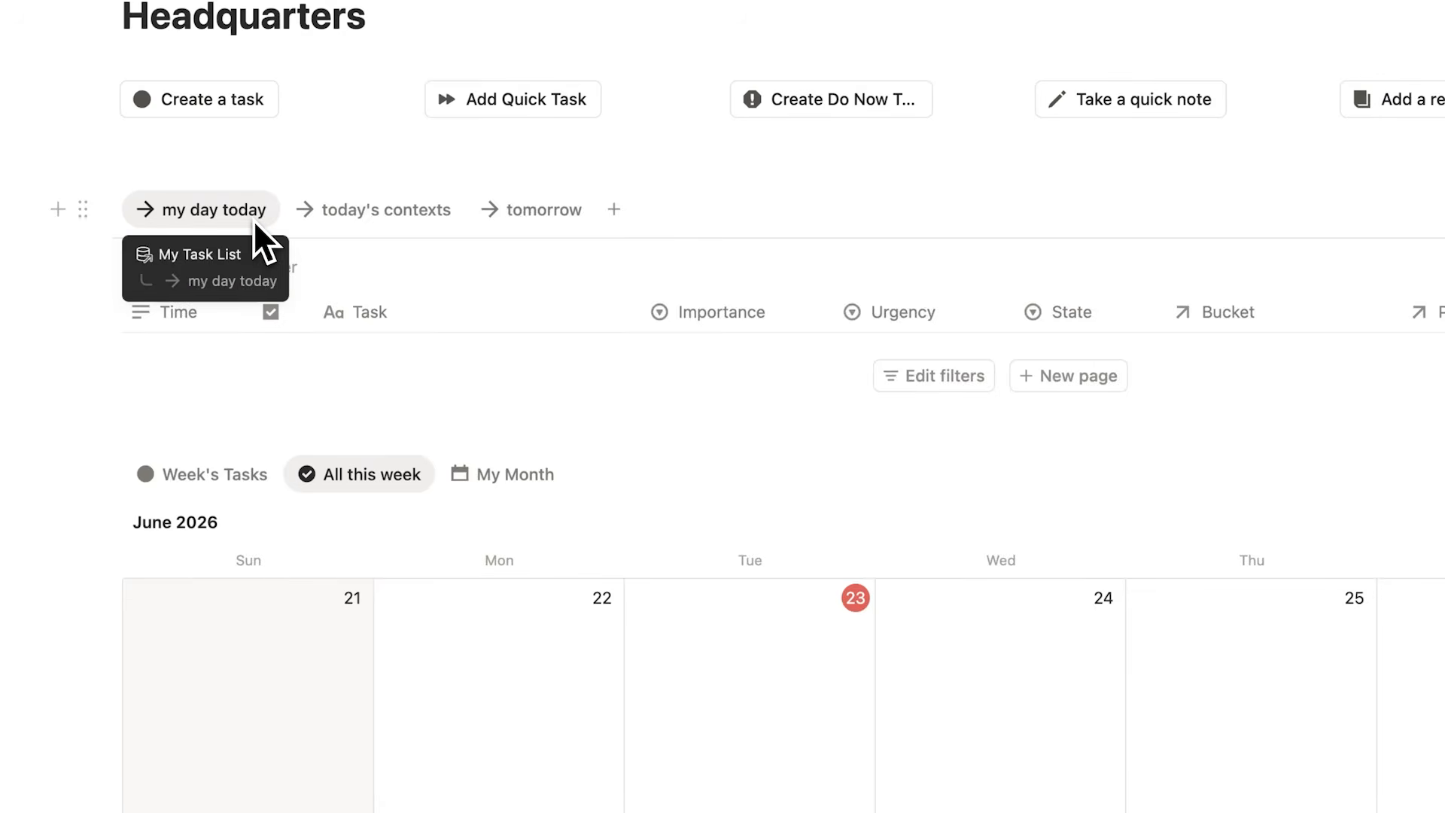
click(206, 267)
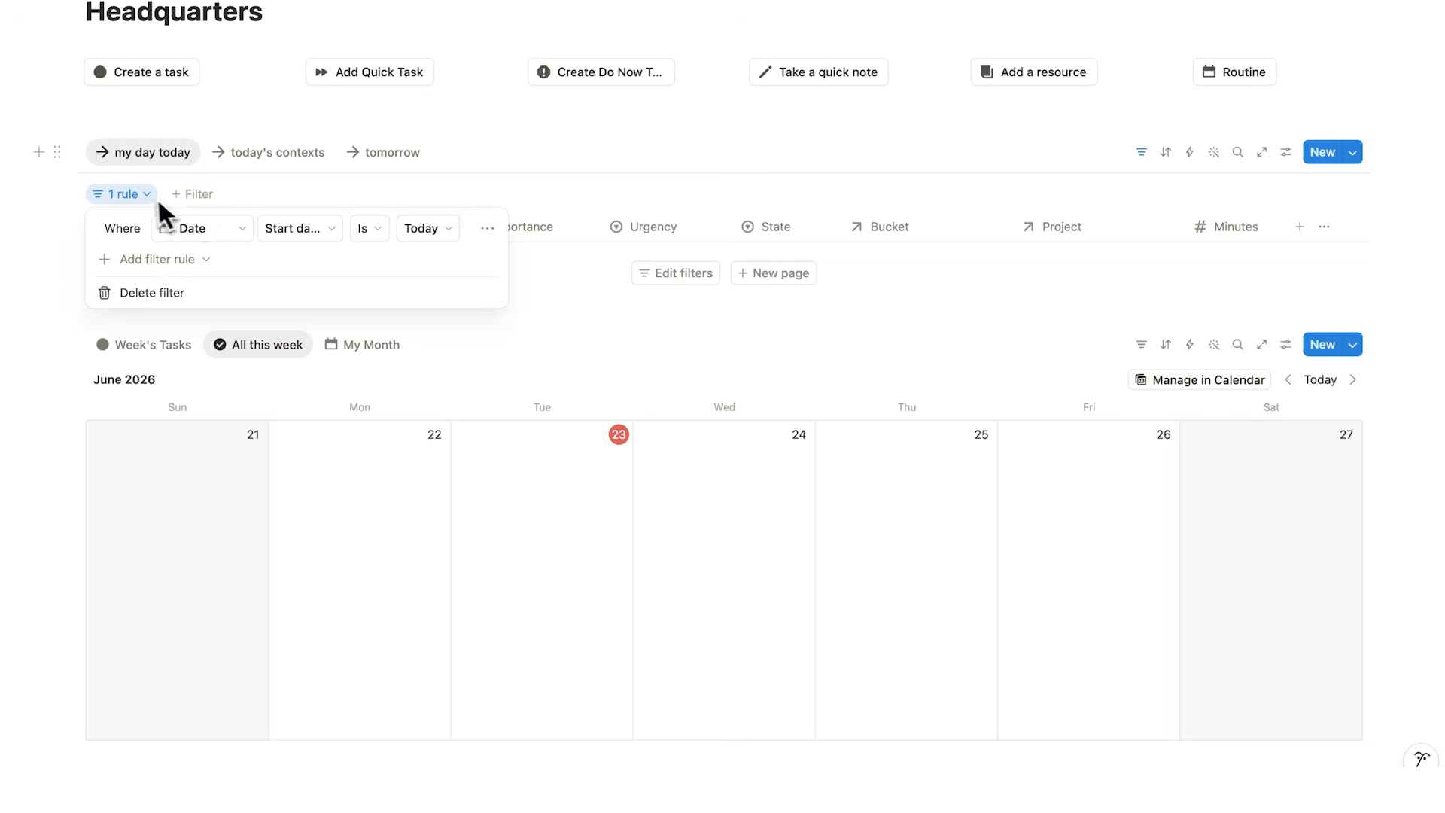
key(Escape)
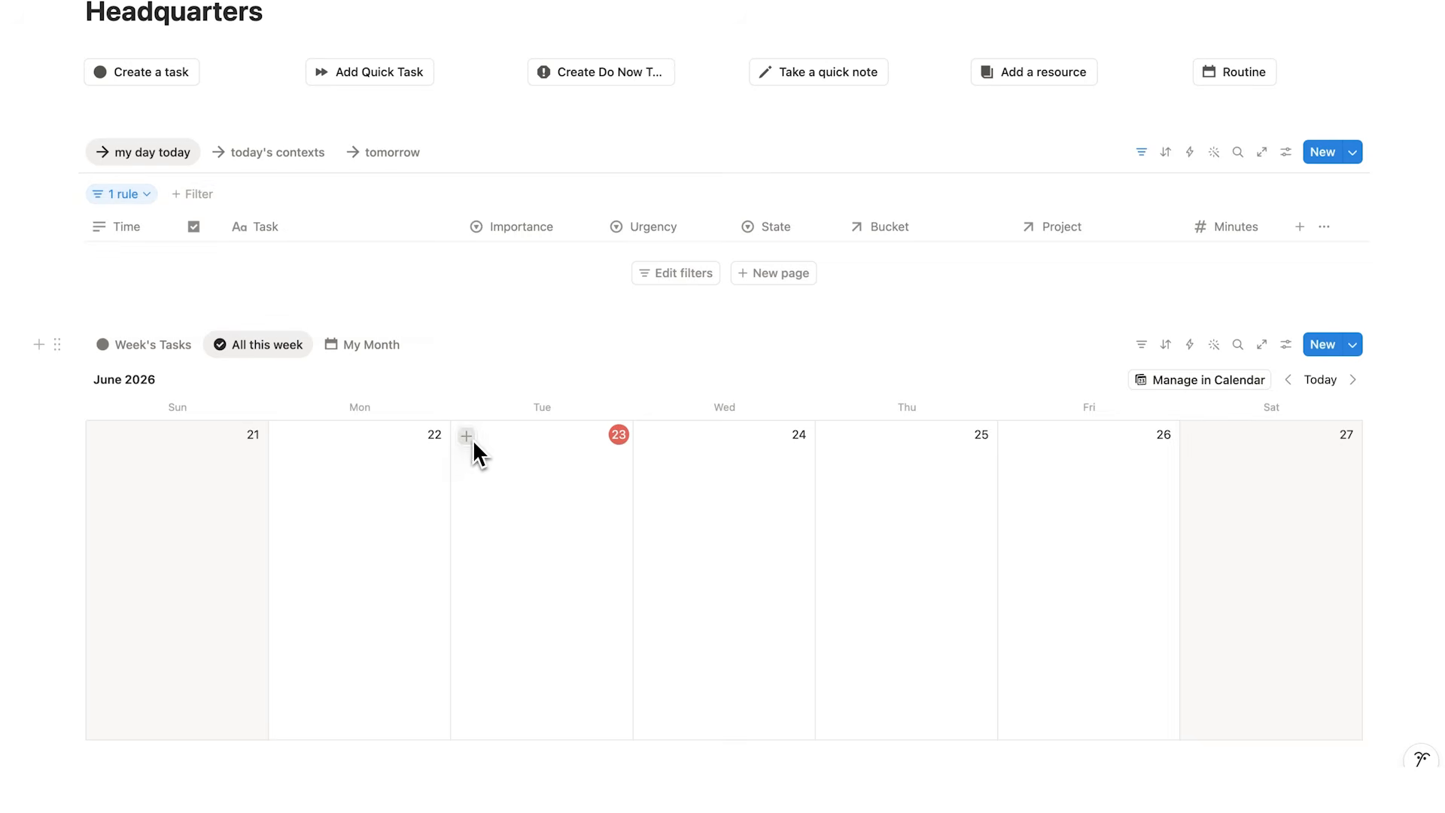
Add Task 1 on June 23 in the All this week calendar and mark it complete
click(468, 436)
text(Task 1)
click(241, 482)
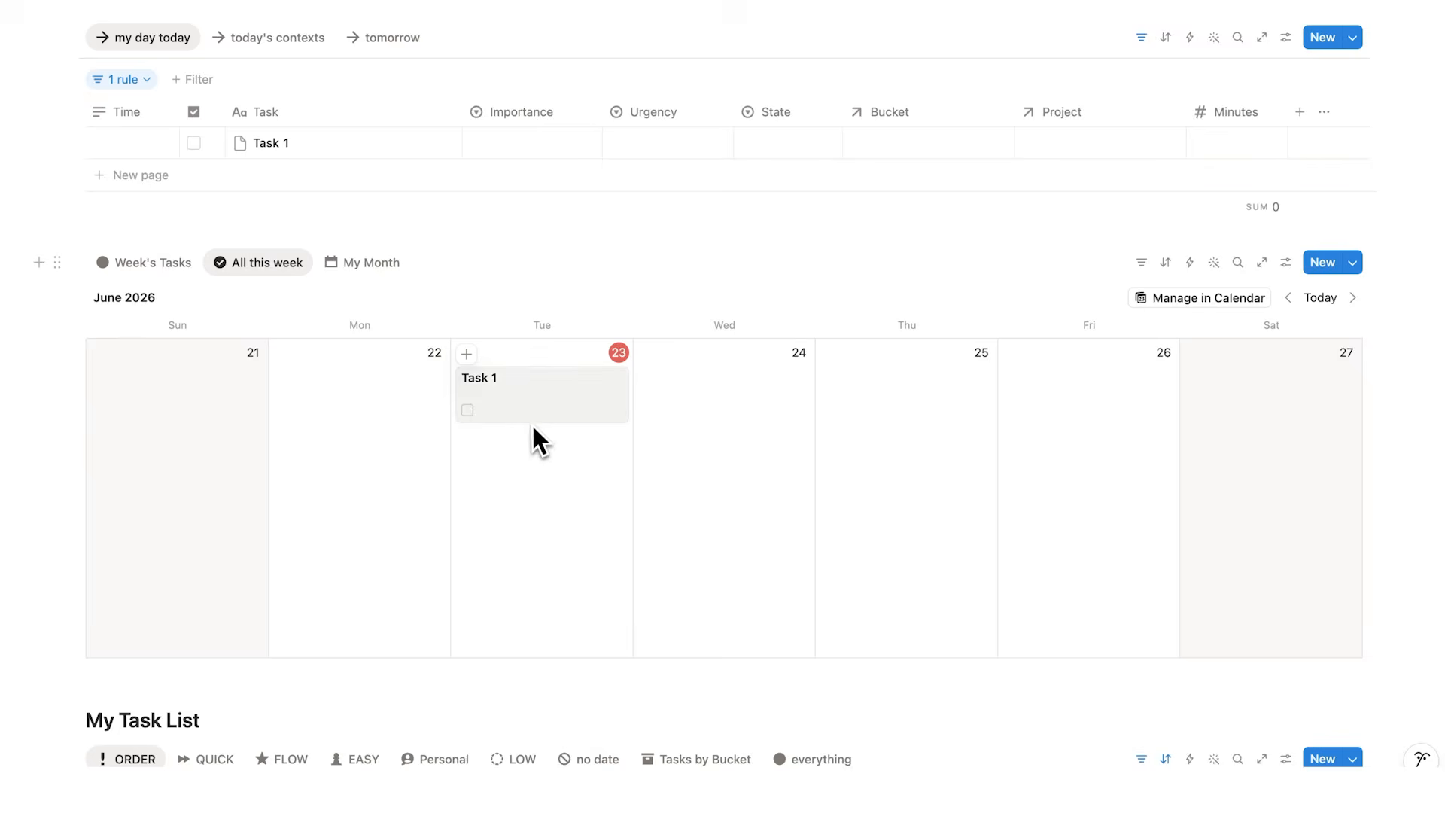
scroll(533, 420, down, 1)
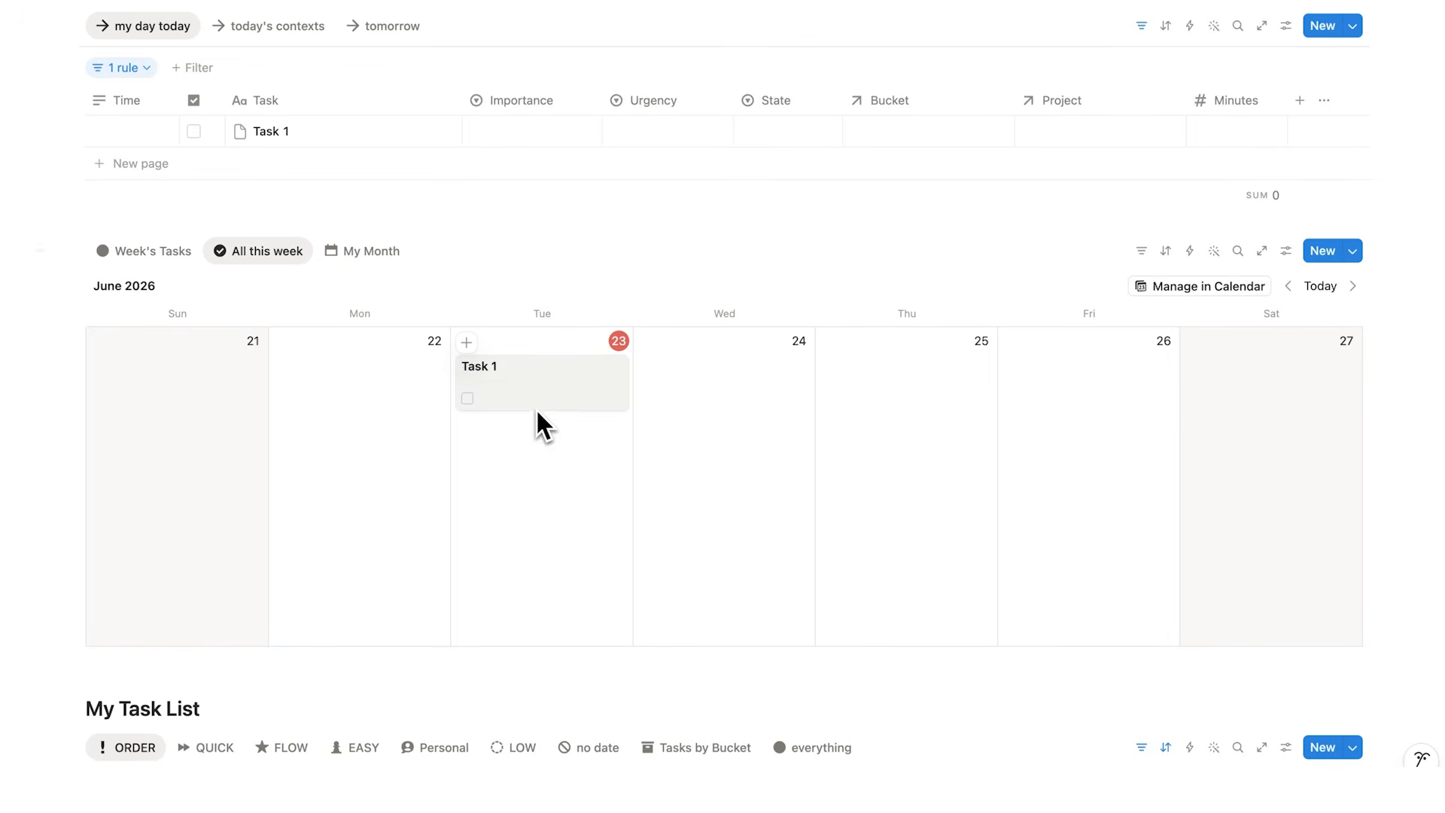
scroll(273, 264, up, 4)
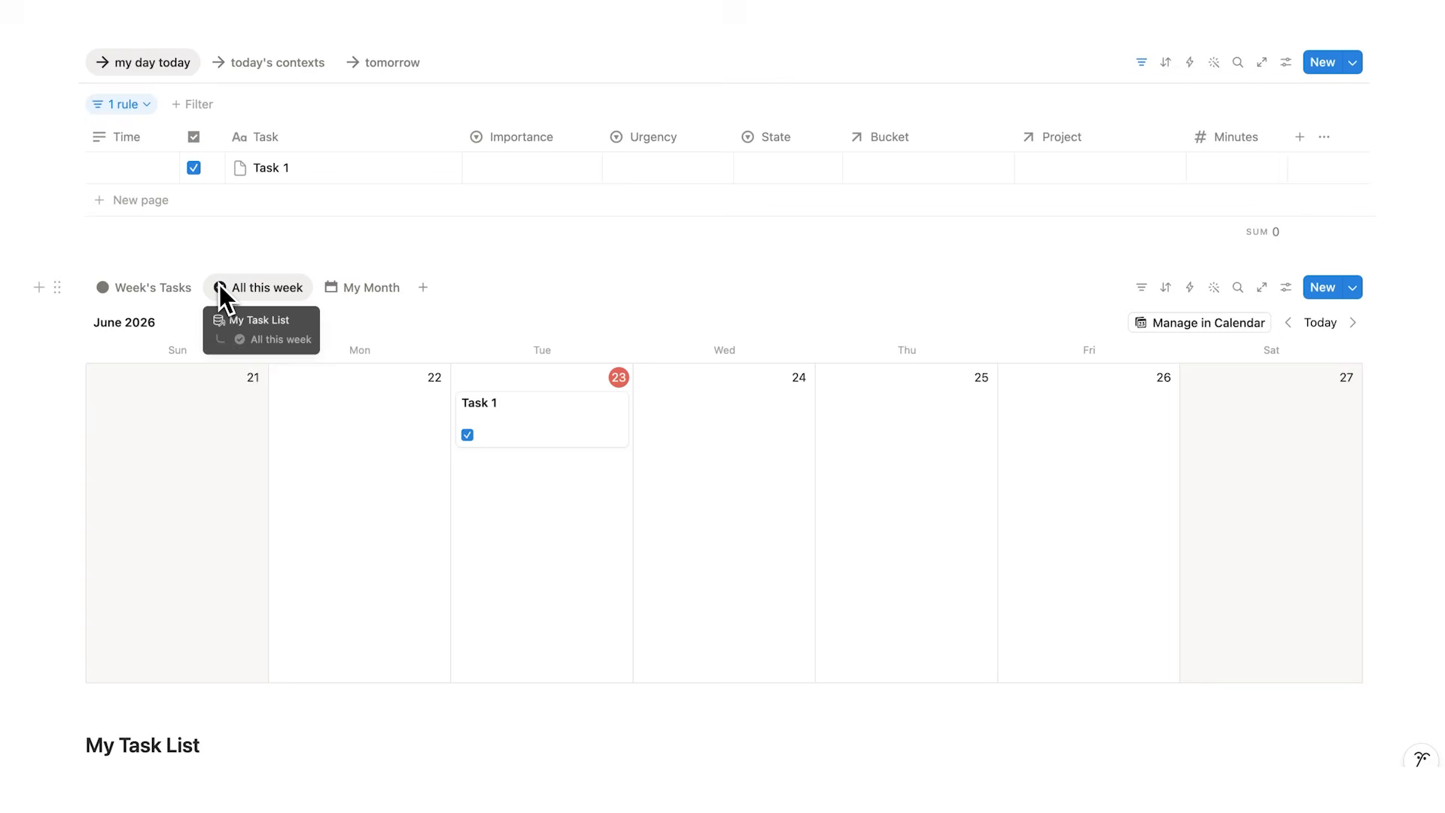
Show the everything view of My Task List and look for Task 1 in it
scroll(248, 256, down, 5)
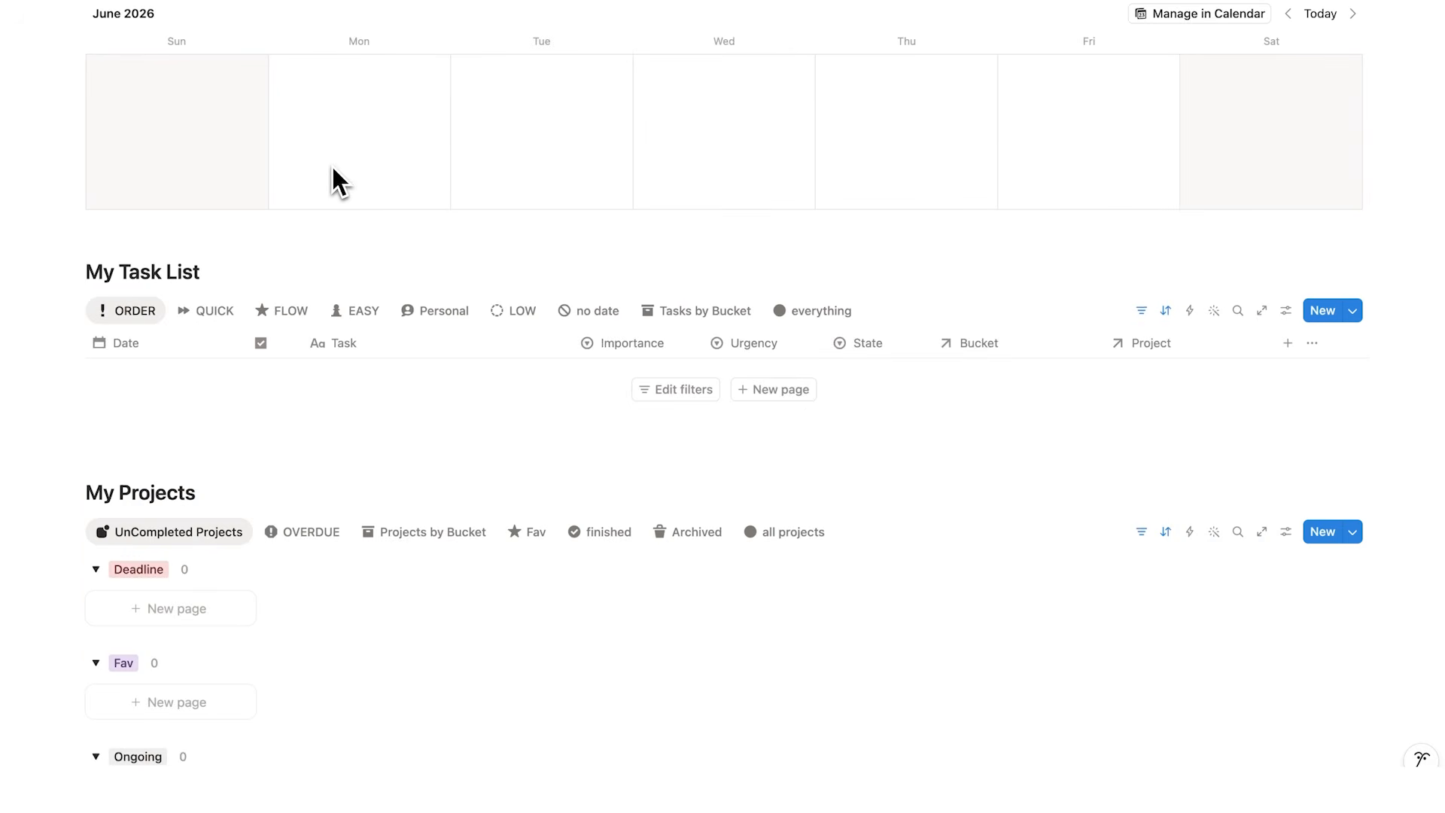
click(812, 318)
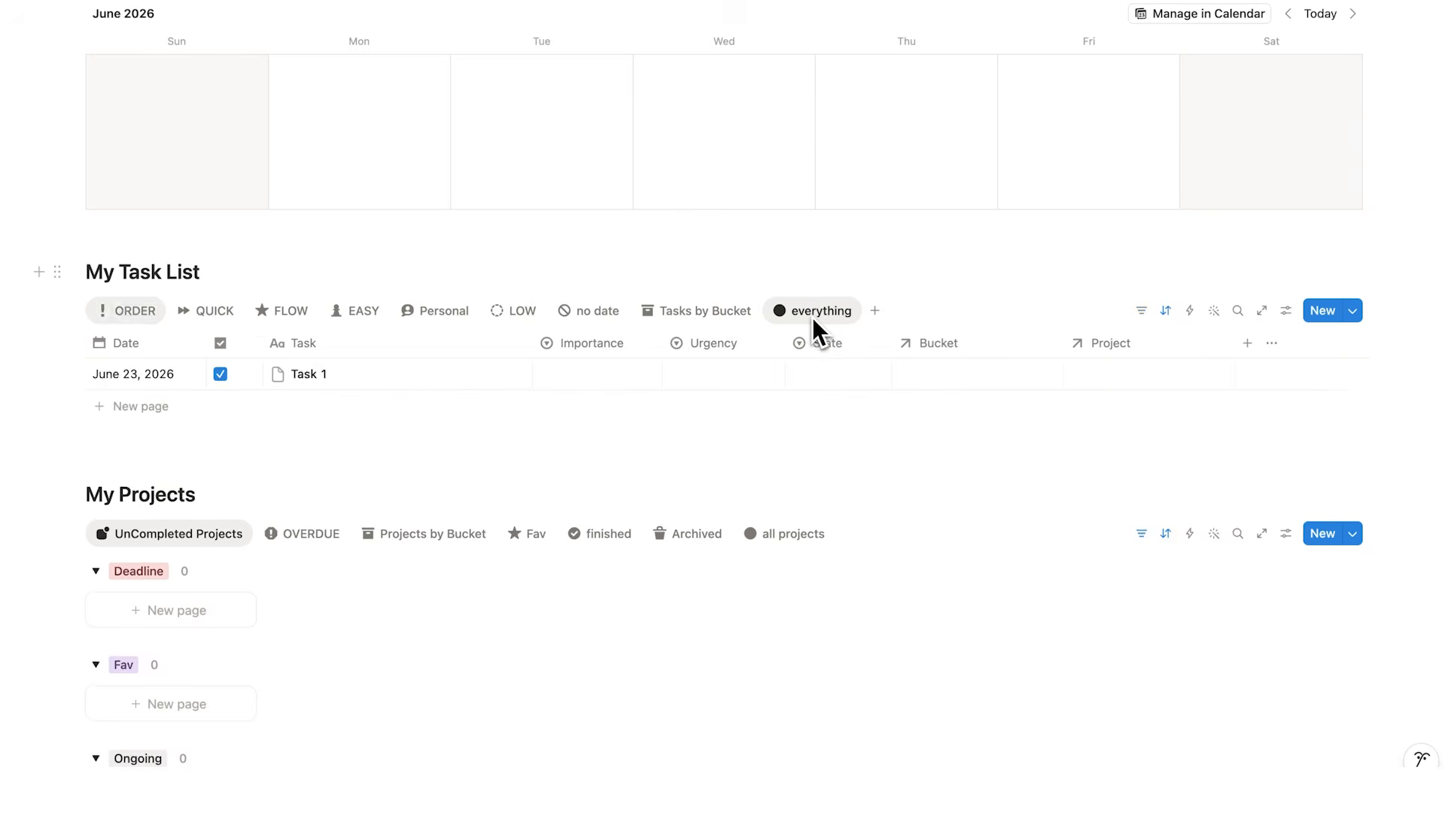
scroll(810, 313, down, 2)
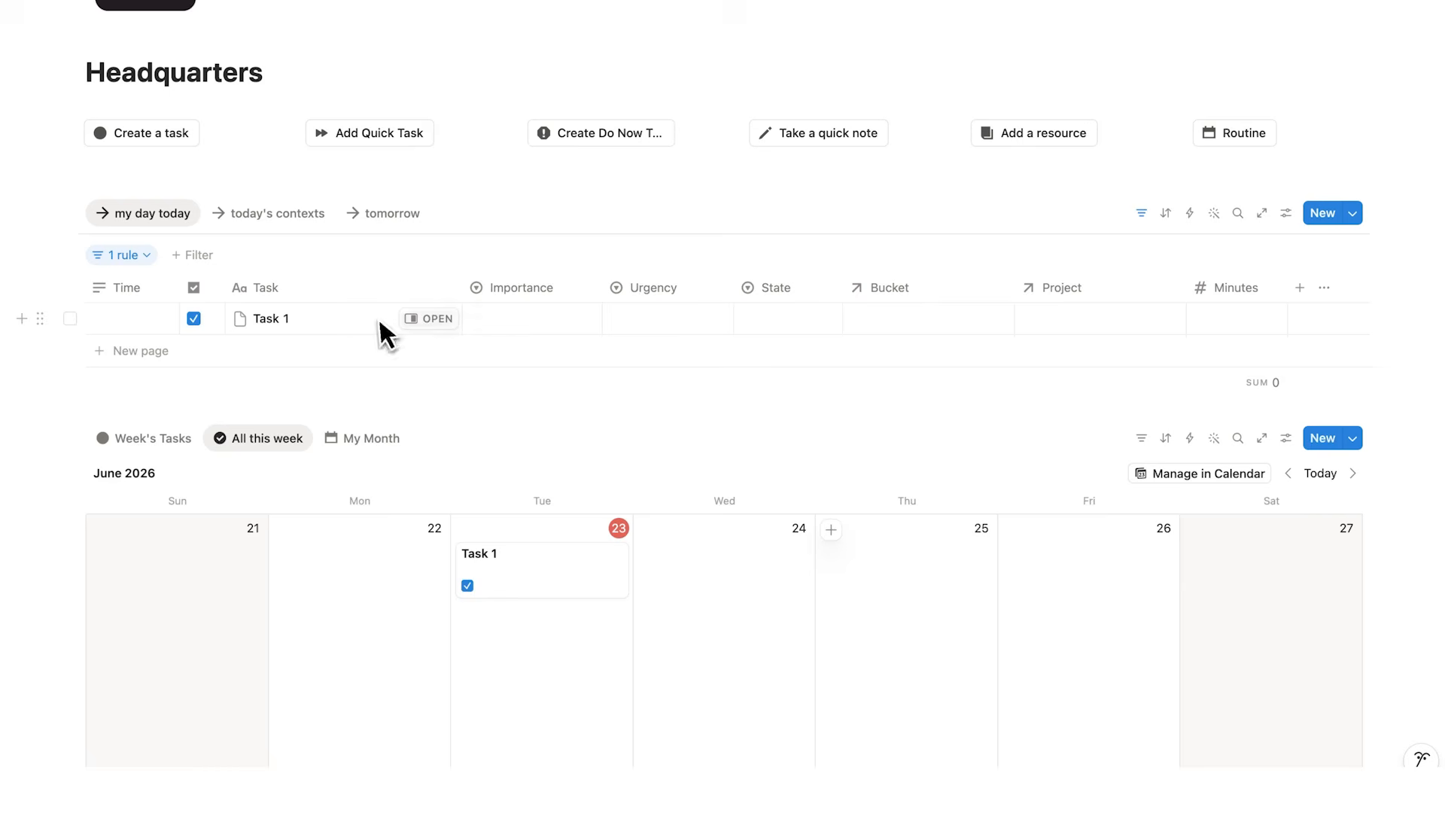
Assign Task 1 to the Business bucket in the my day today view
click(957, 321)
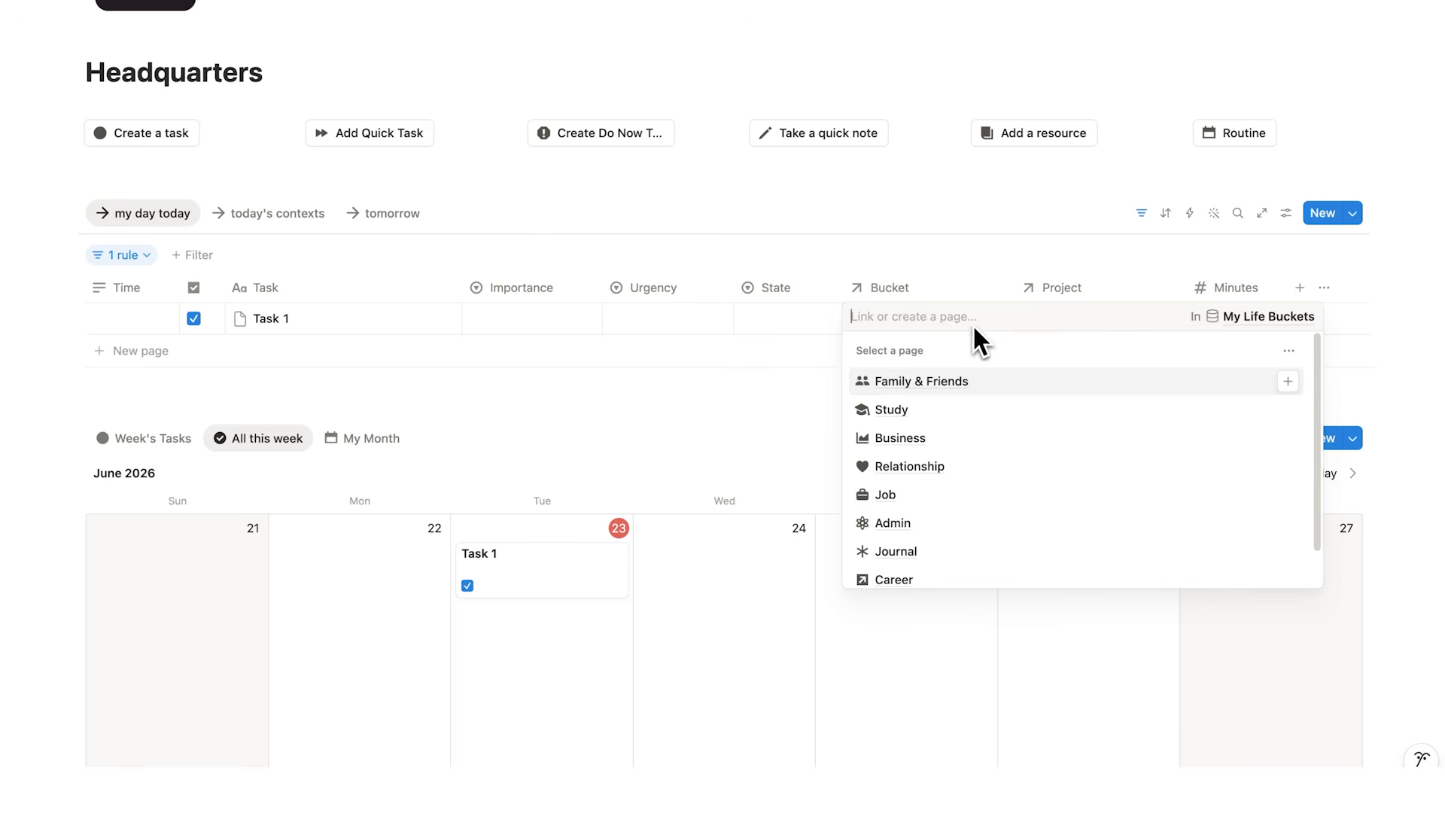
click(961, 439)
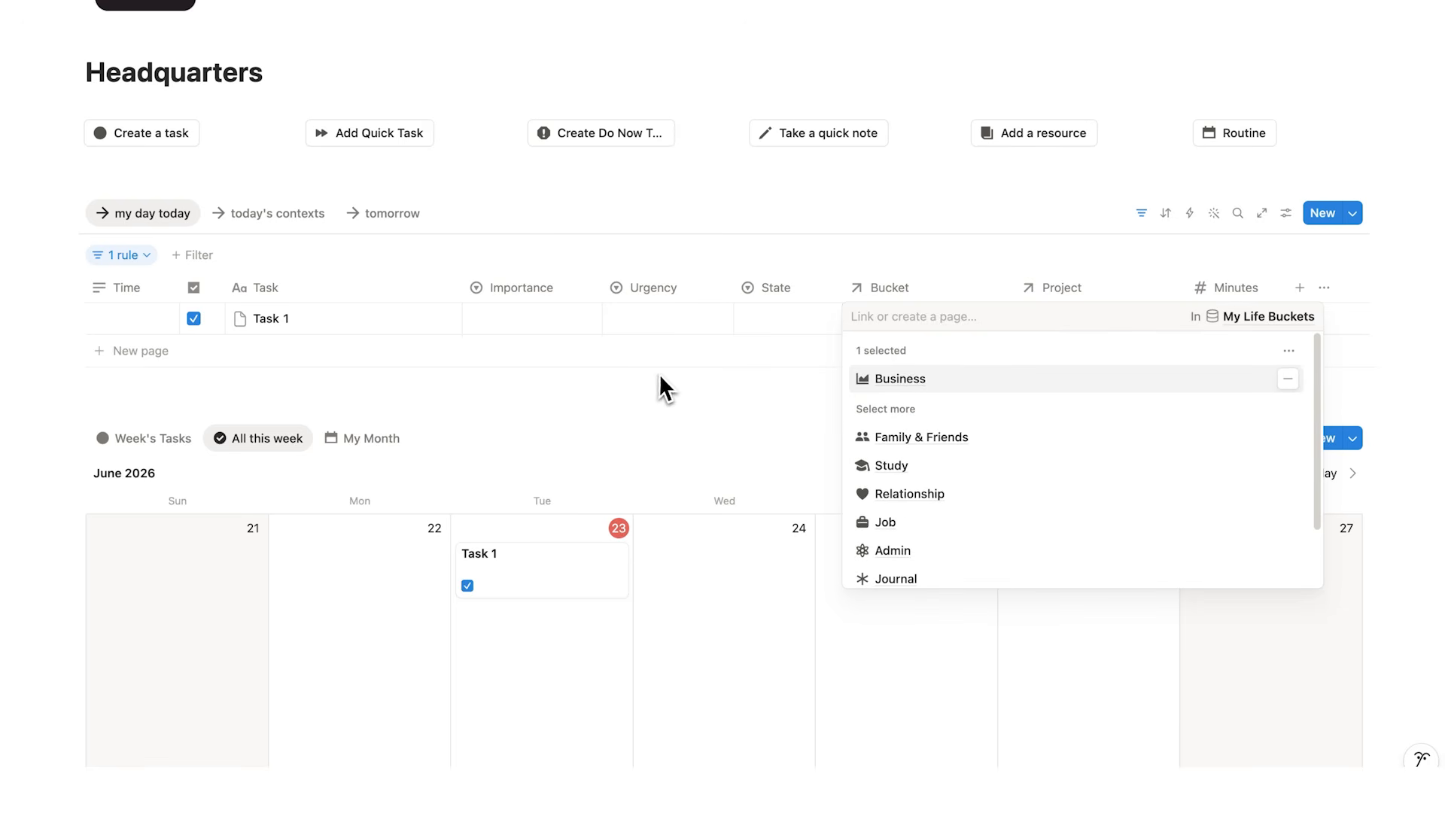
click(659, 377)
Create a new project, Project A, in My Projects and link Task 1 to it
click(1059, 322)
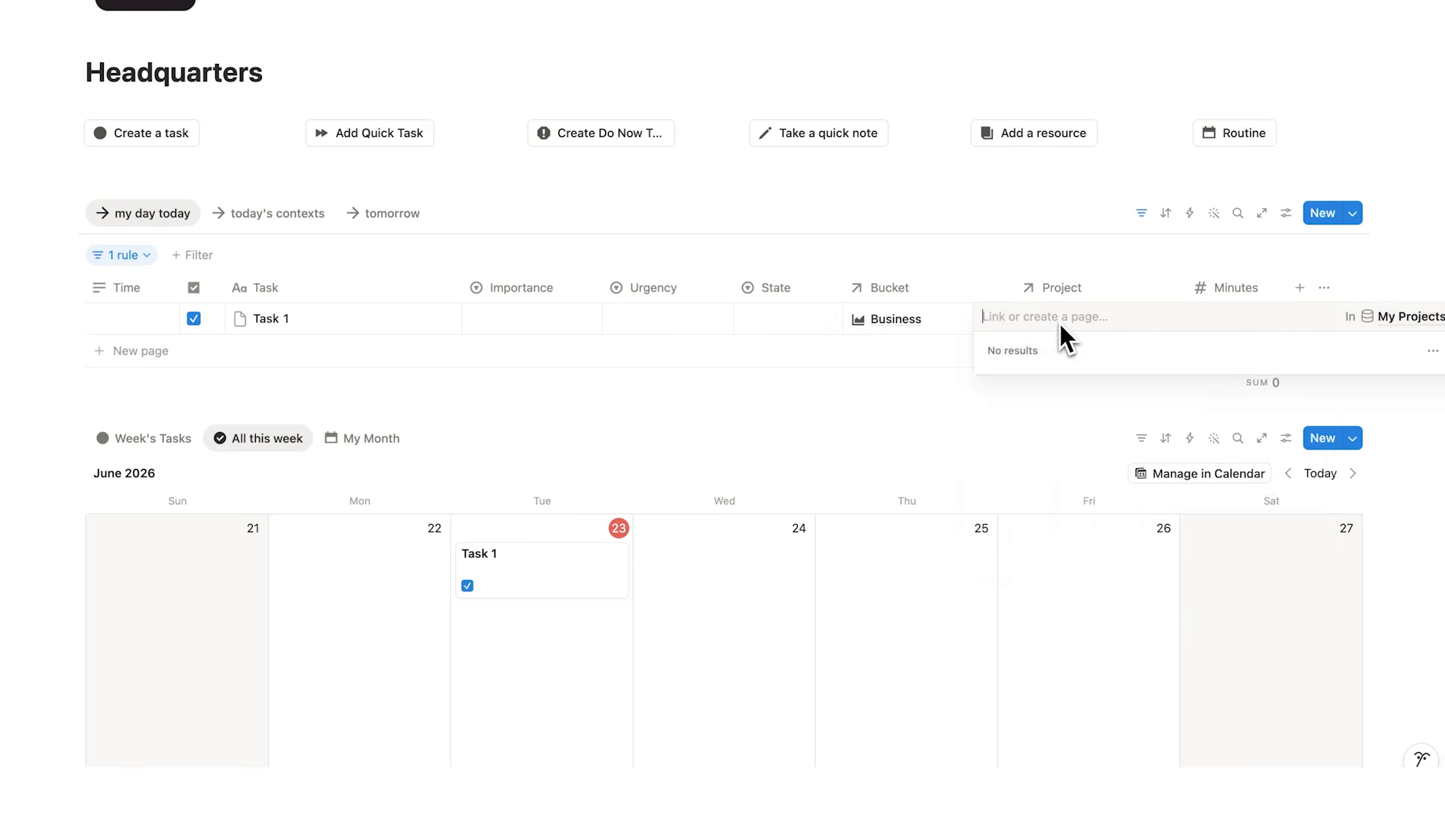
text(Project A)
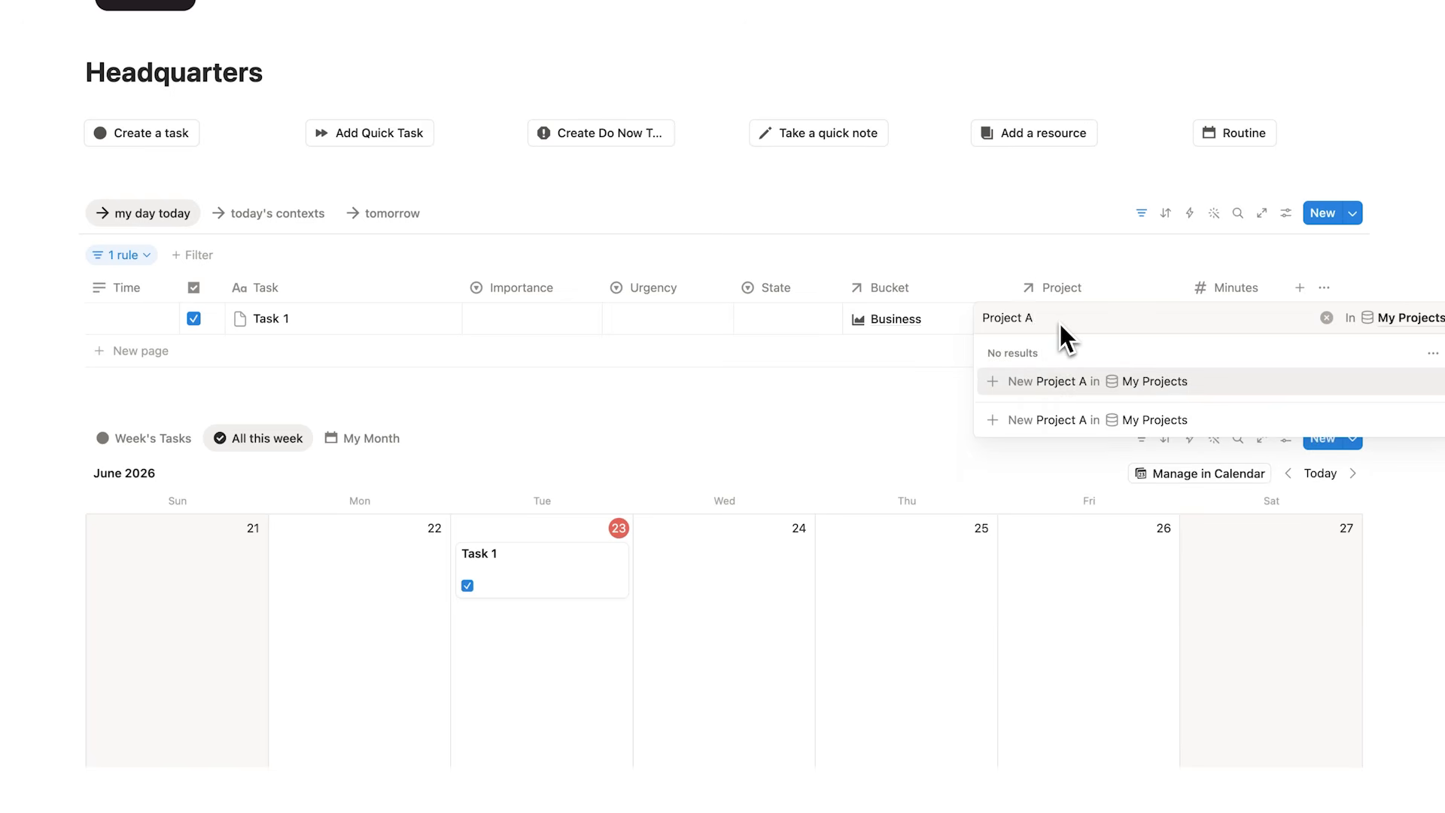
click(1038, 378)
click(861, 394)
click(922, 545)
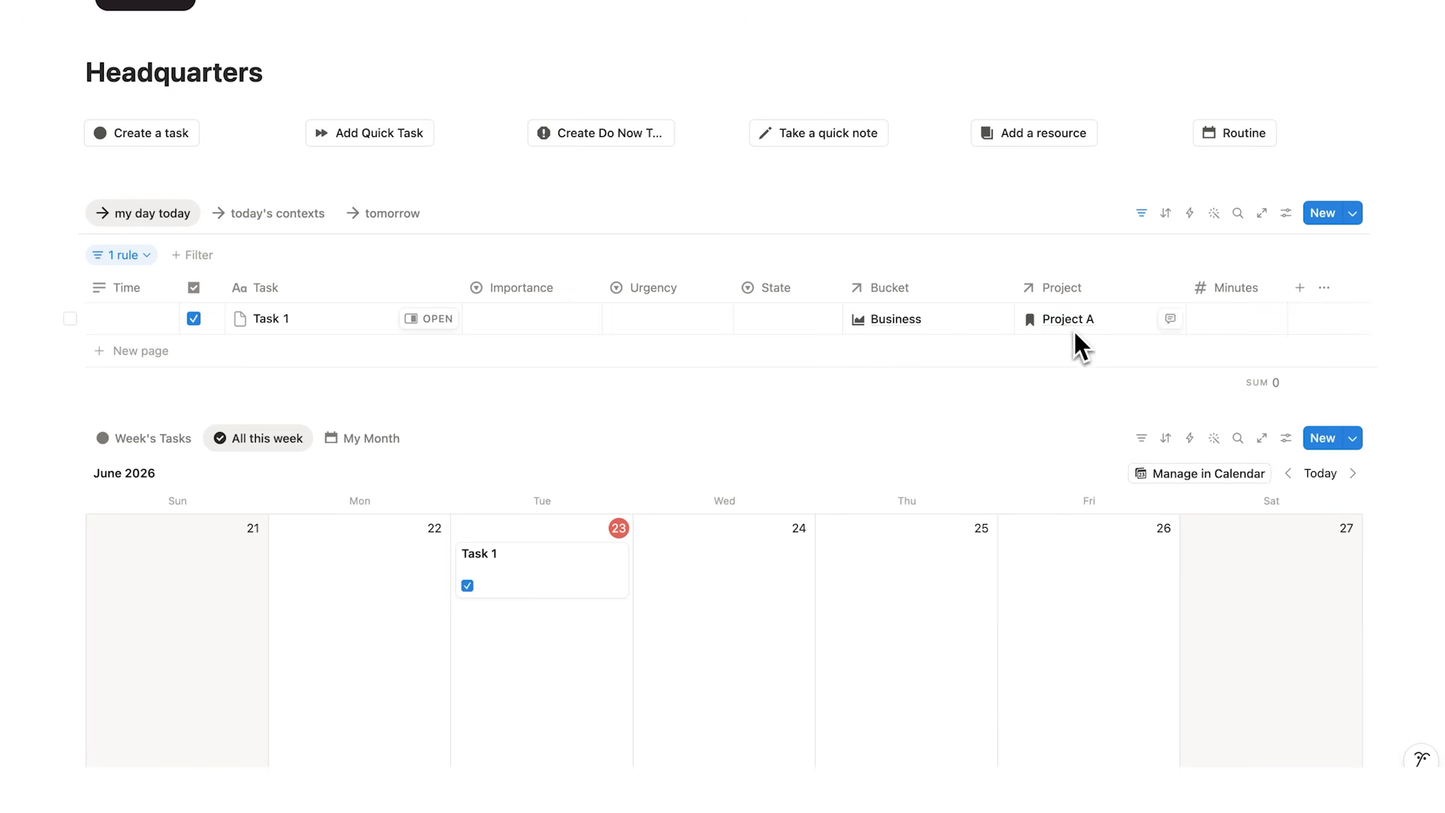
Check Project A under My Projects, and set Task 1's Minutes to 60 in the my day today view
scroll(888, 368, down, 15)
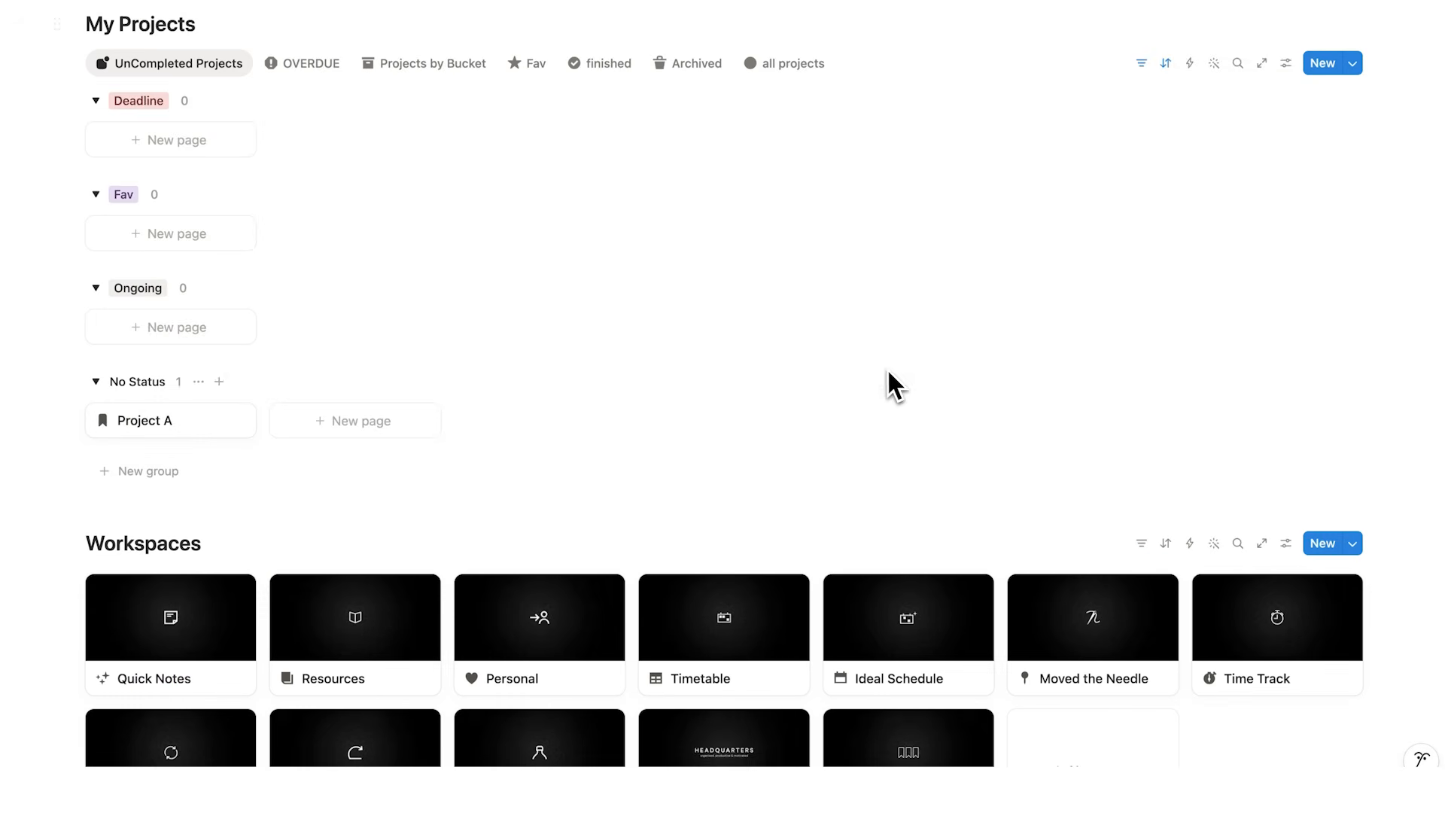
scroll(120, 68, up, 1)
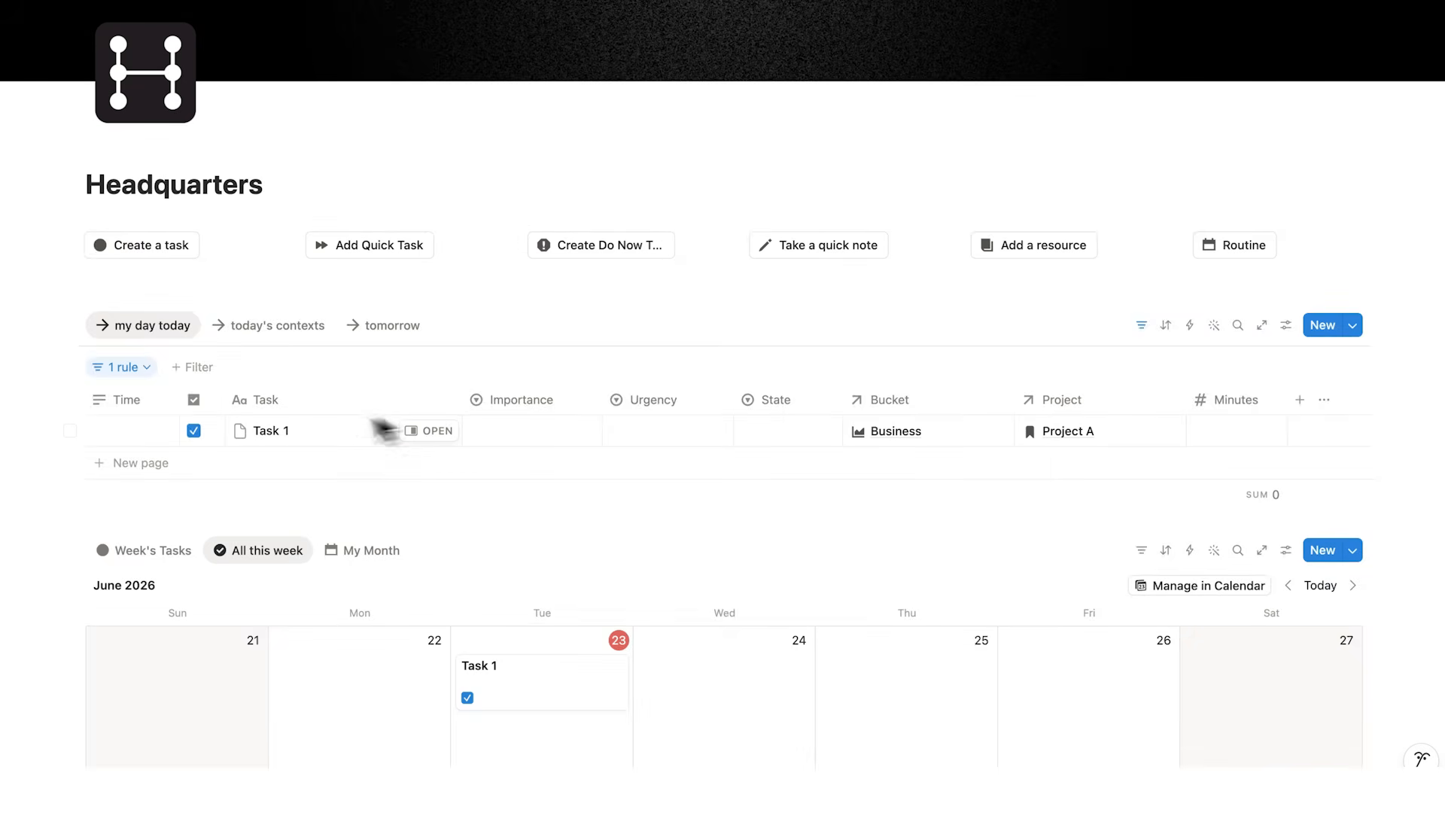
click(1225, 435)
text(60)
key(Return)
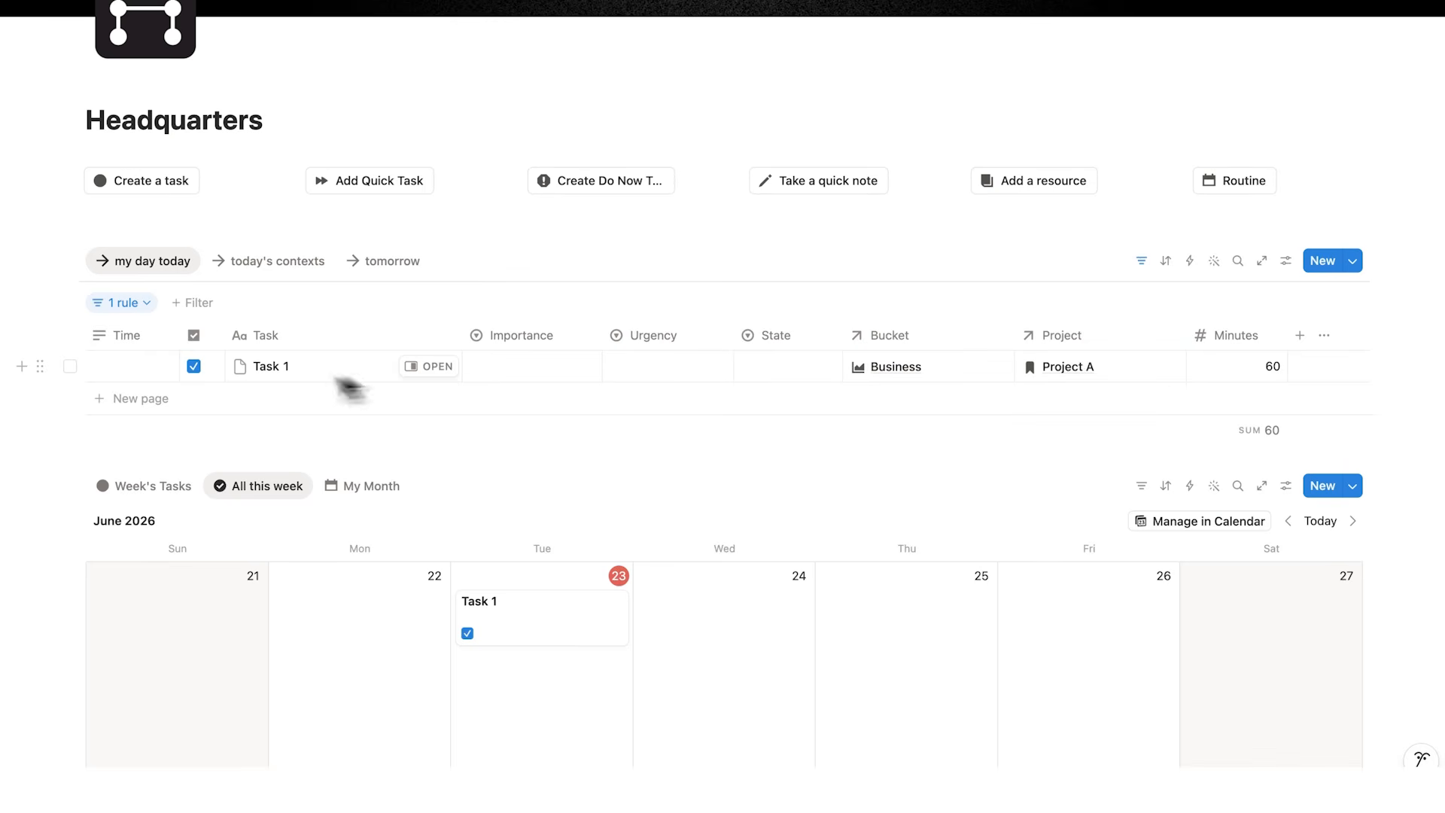
Open Project A from My Projects, examine its properties and completed tasks, and close it
scroll(422, 377, up, 1)
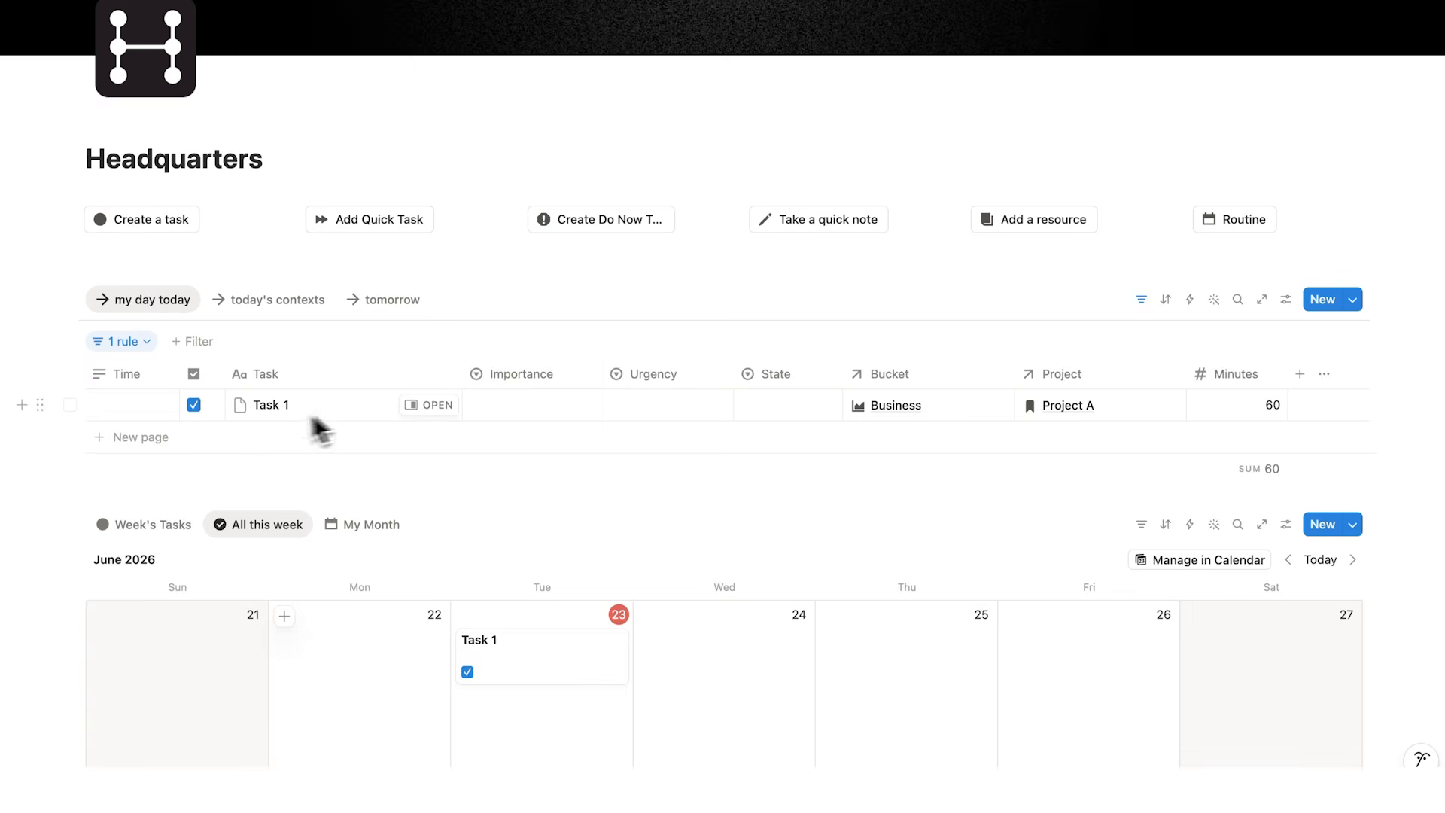
scroll(353, 384, down, 7)
scroll(381, 369, down, 5)
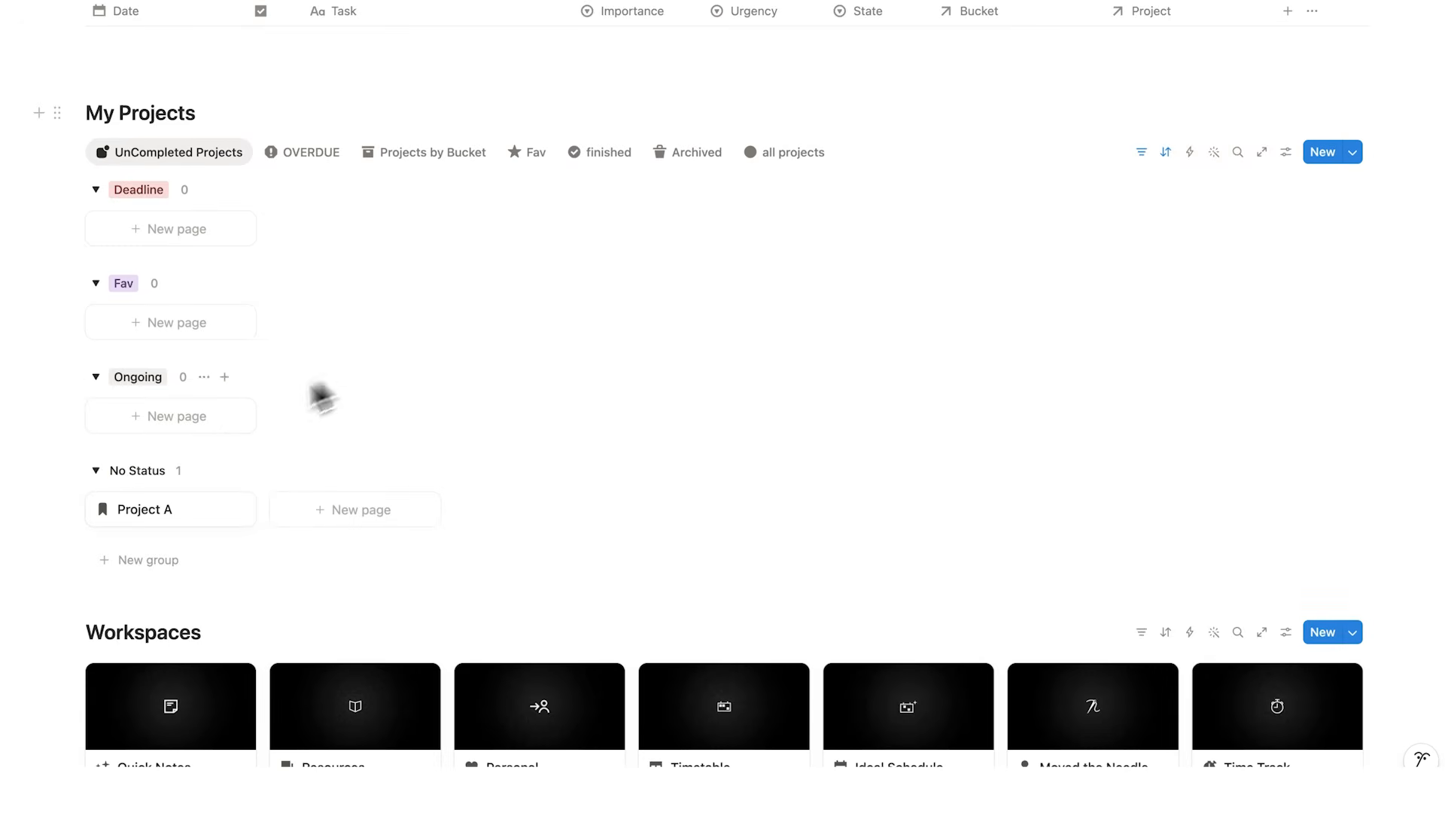
click(136, 506)
drag(578, 279, 428, 268)
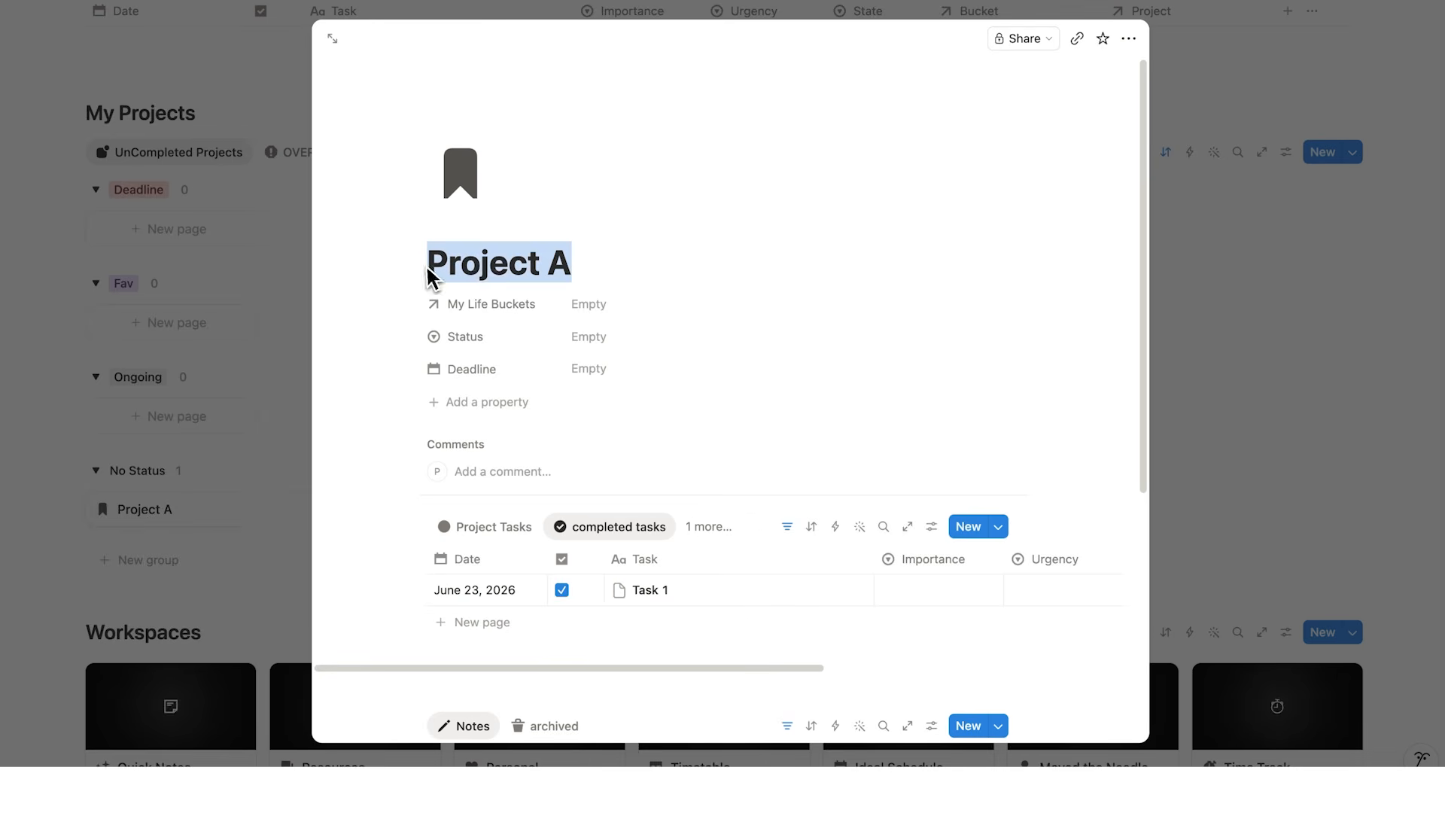
click(580, 276)
scroll(581, 277, down, 1)
scroll(584, 286, down, 3)
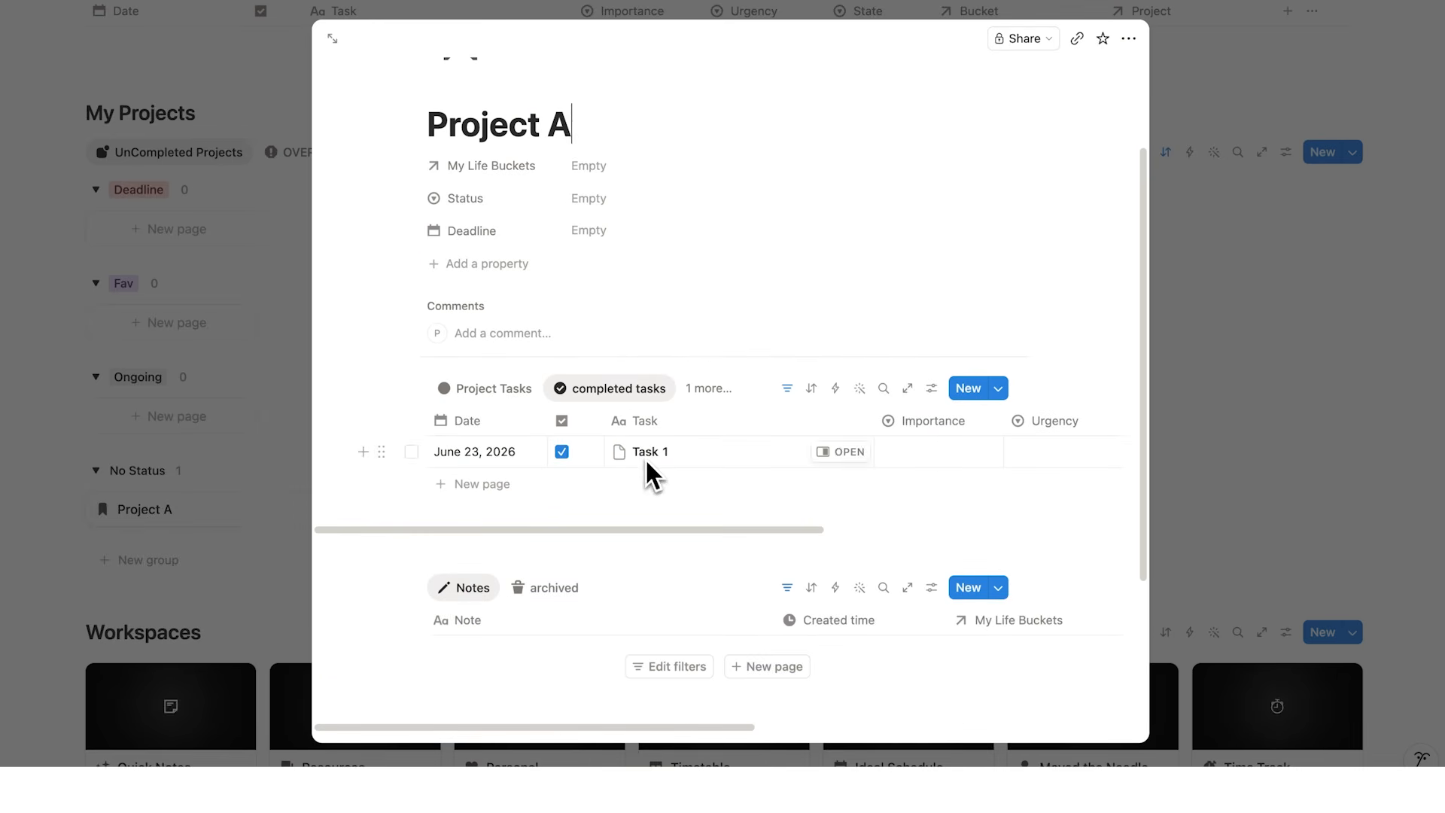
scroll(626, 402, up, 3)
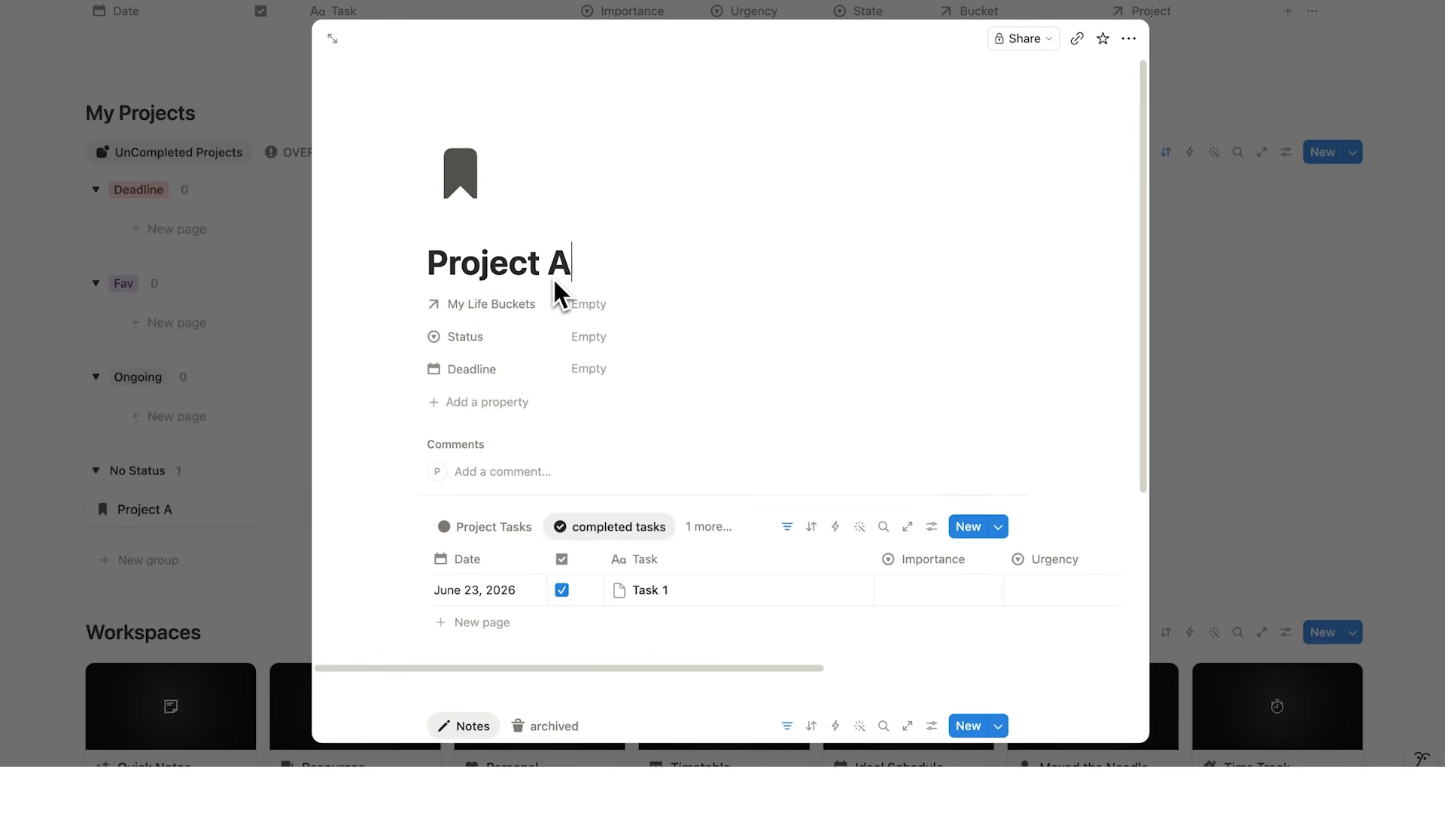
click(310, 271)
Open the Time Track workspace and examine the time logged for Task 1 by bucket and by project
scroll(500, 225, down, 7)
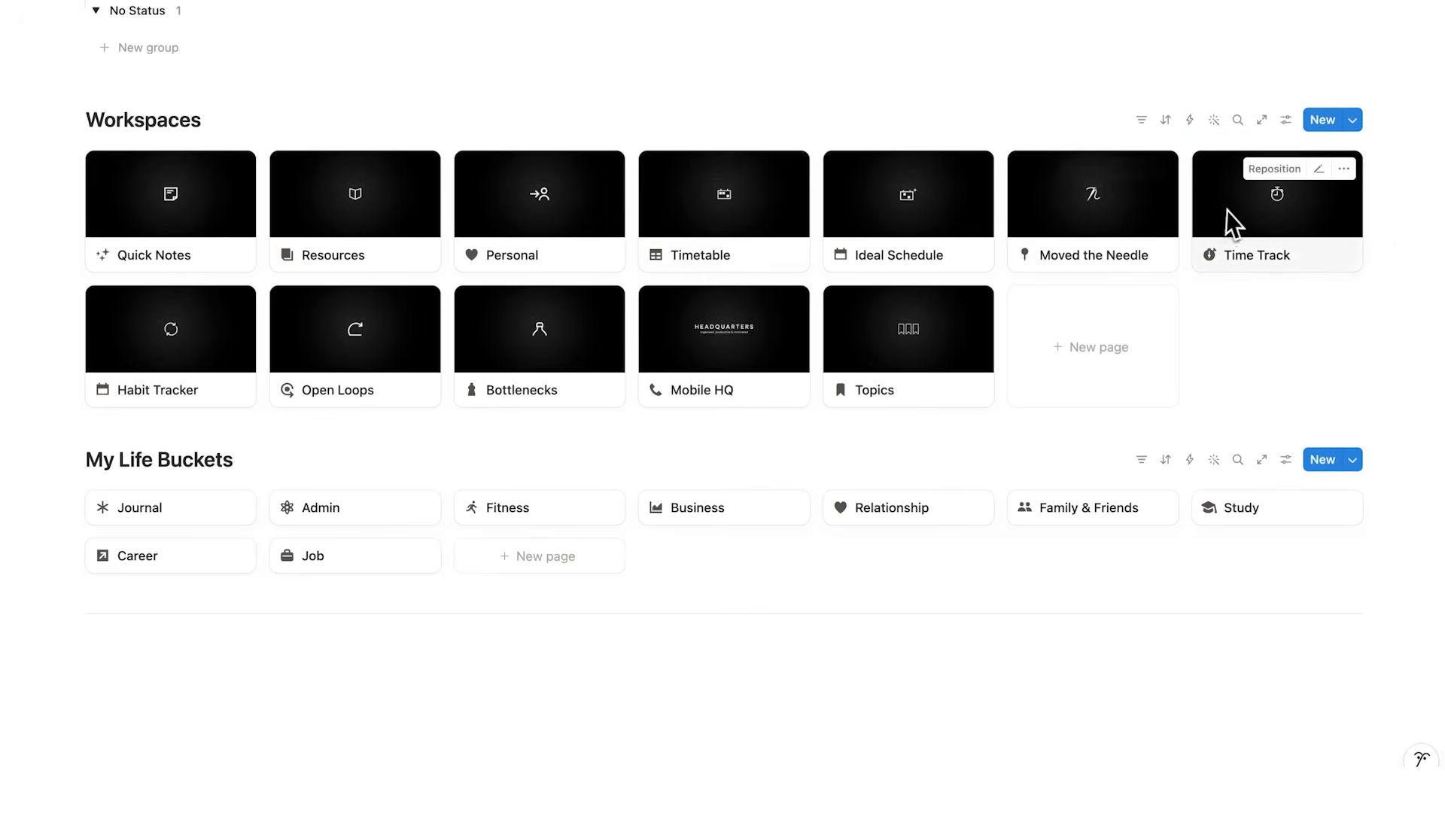
click(1226, 210)
scroll(978, 307, down, 2)
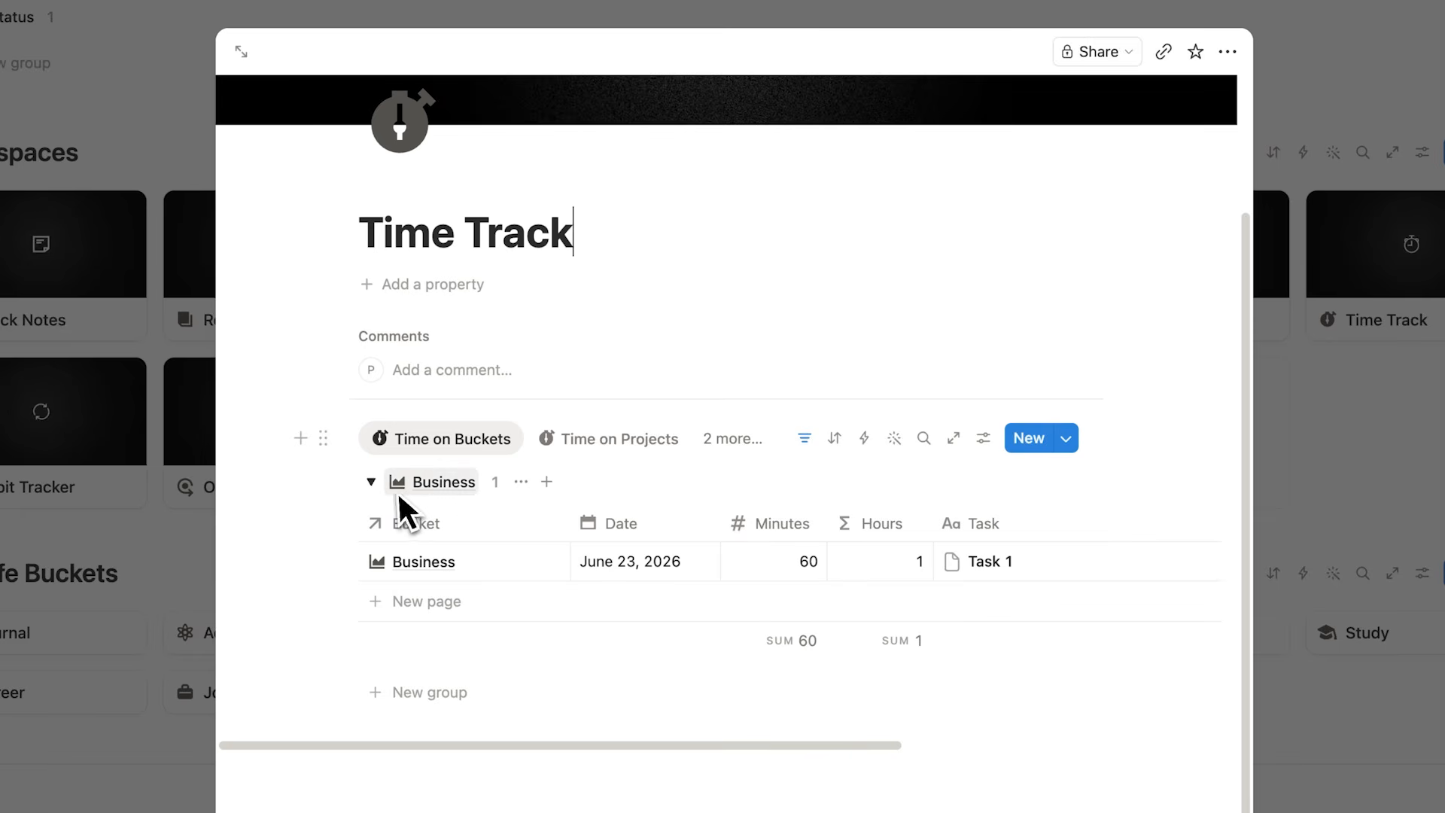
click(614, 440)
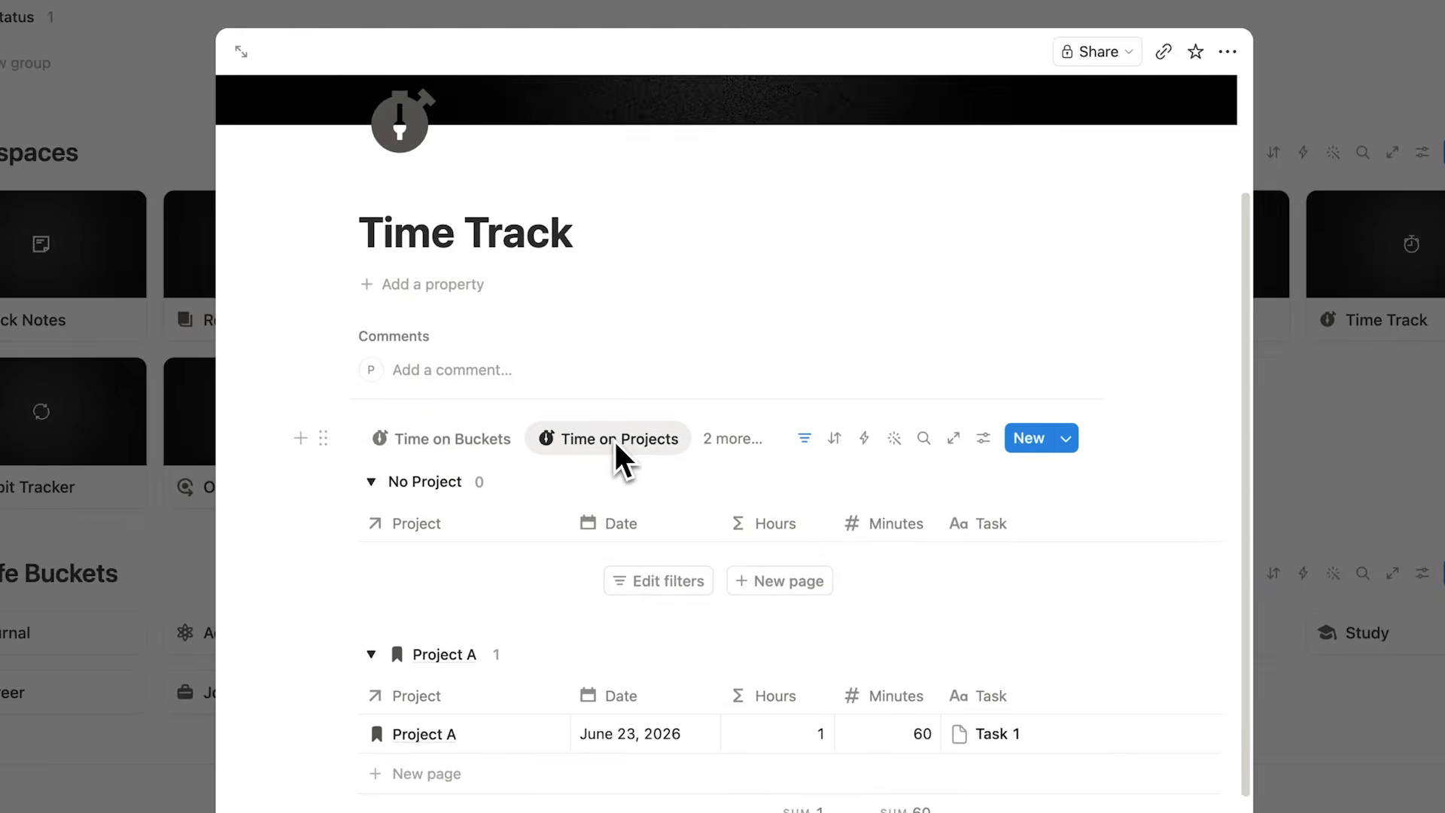
scroll(638, 486, down, 2)
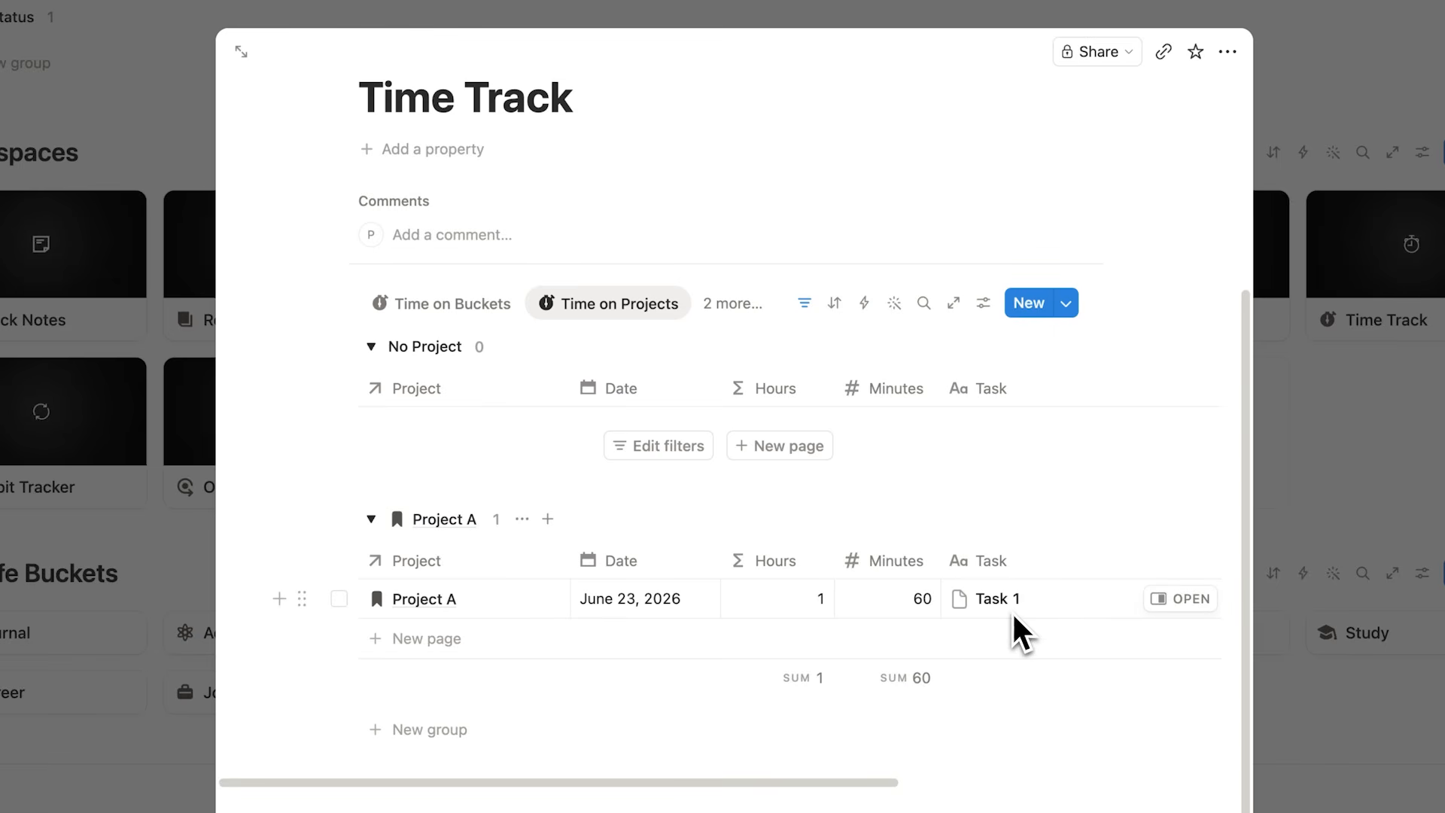
drag(623, 410, 295, 395)
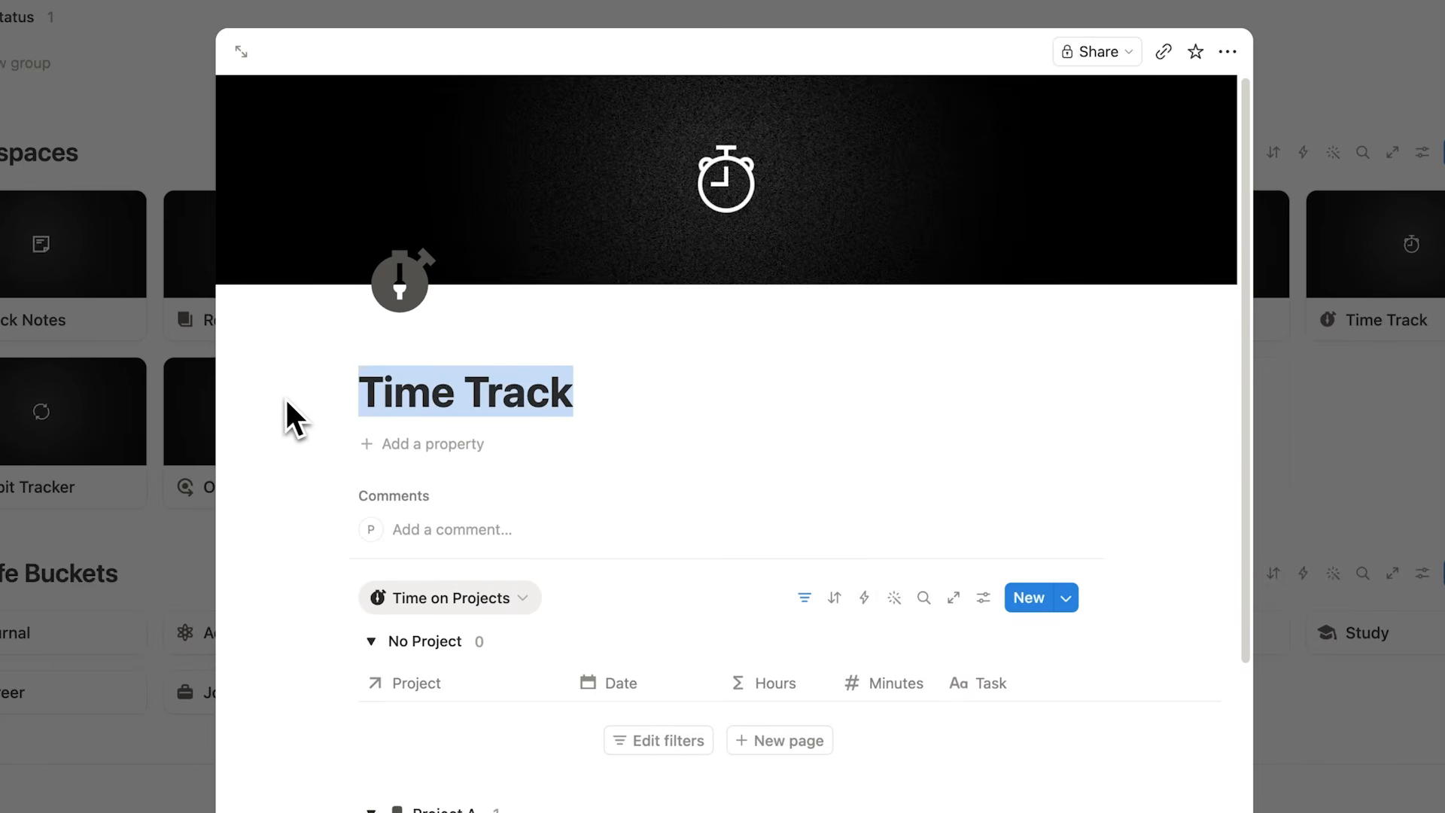
Open the Business life bucket, switch its task list to the Completed Tasks view, and examine the entry for Task 1
click(177, 372)
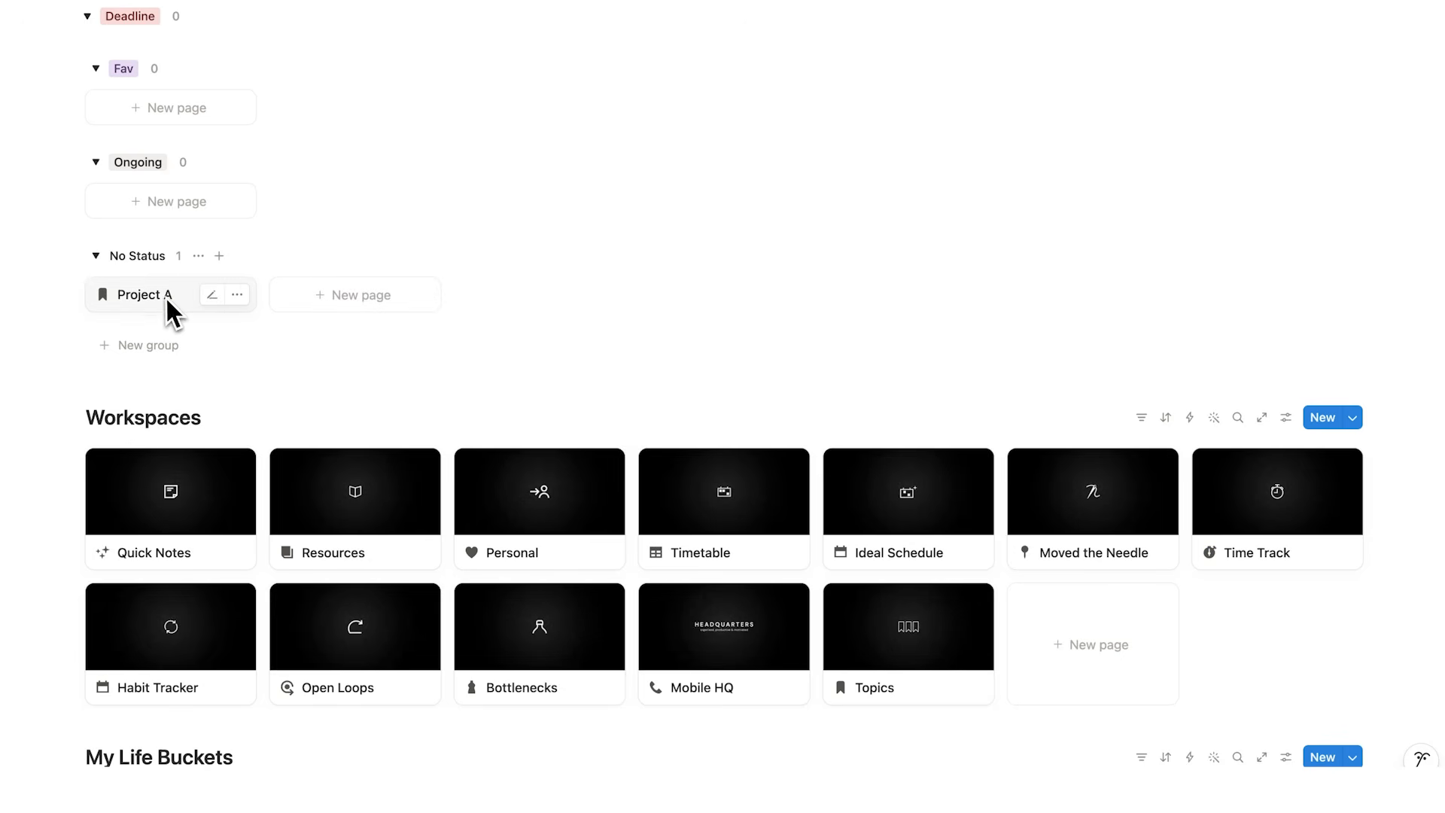
scroll(165, 296, down, 4)
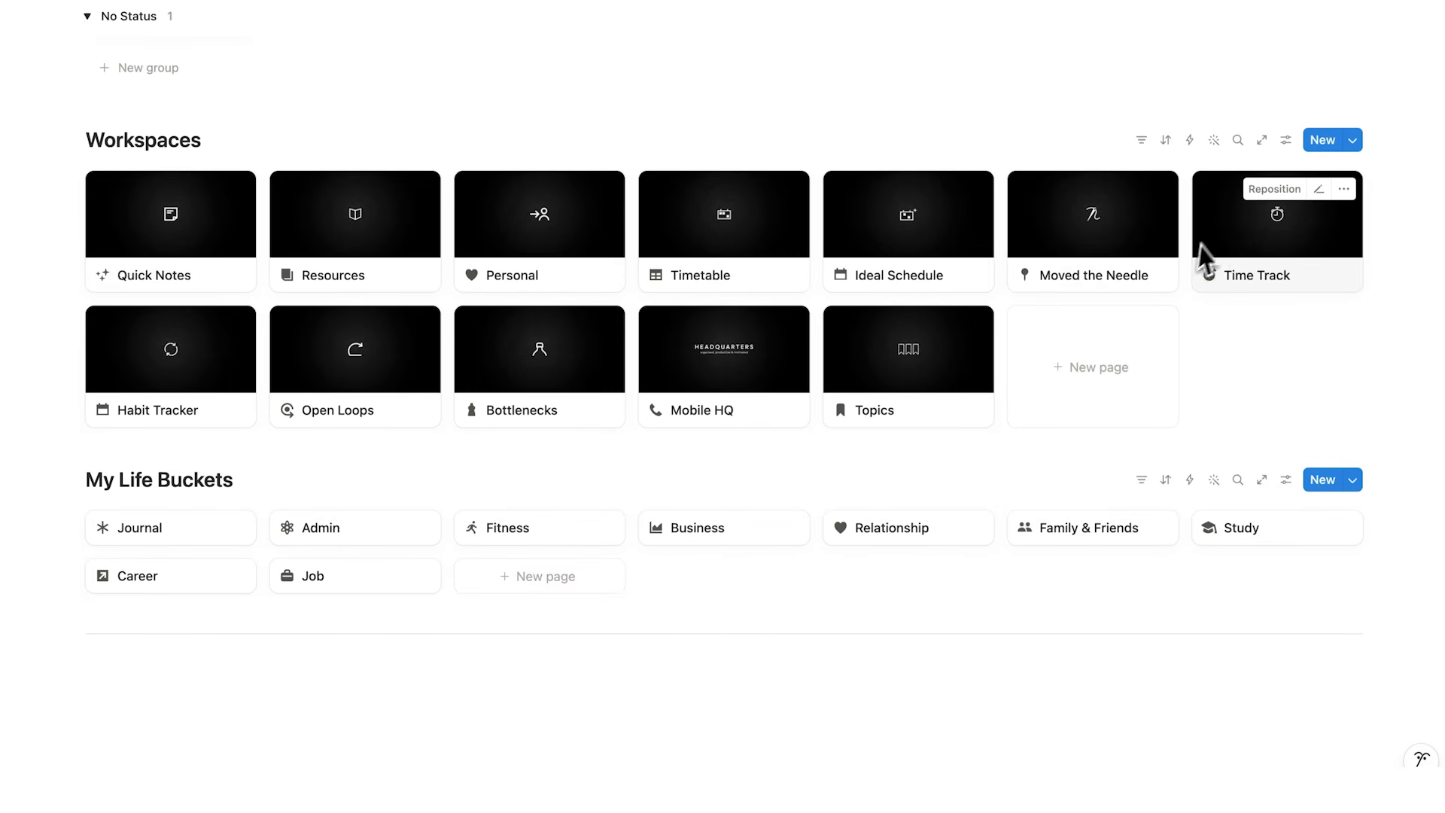
click(720, 527)
scroll(715, 456, down, 2)
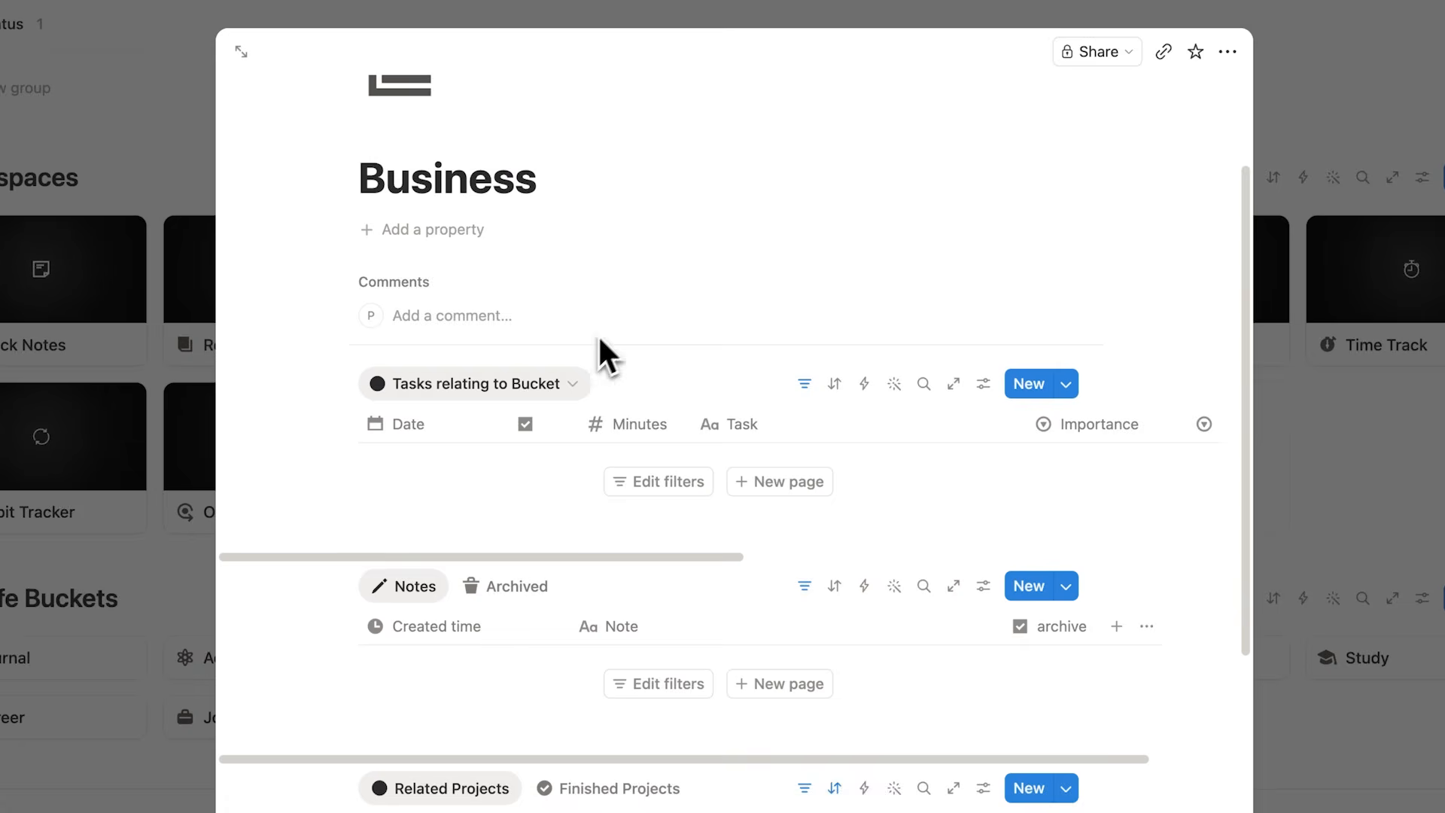
click(558, 428)
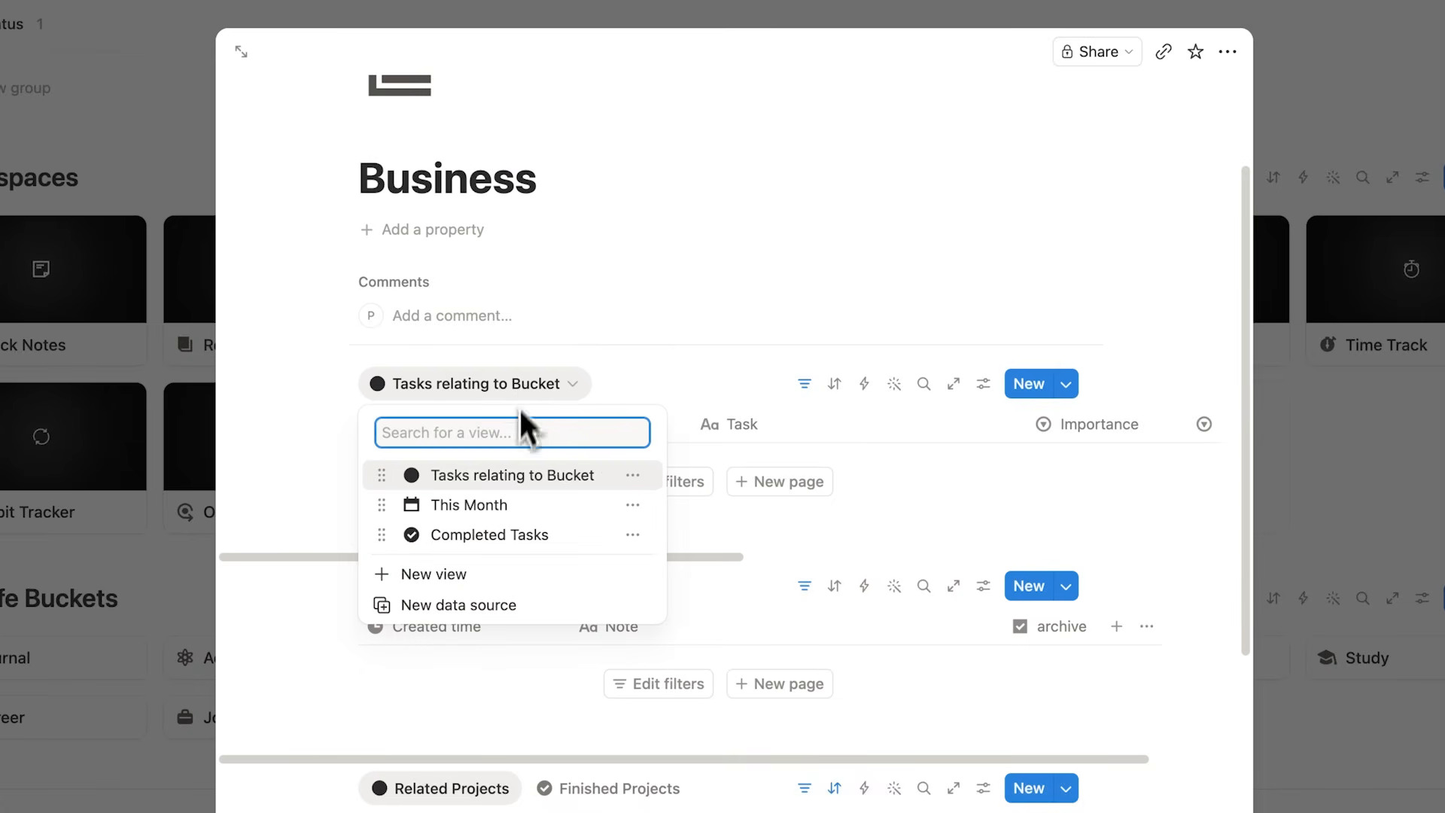
click(544, 535)
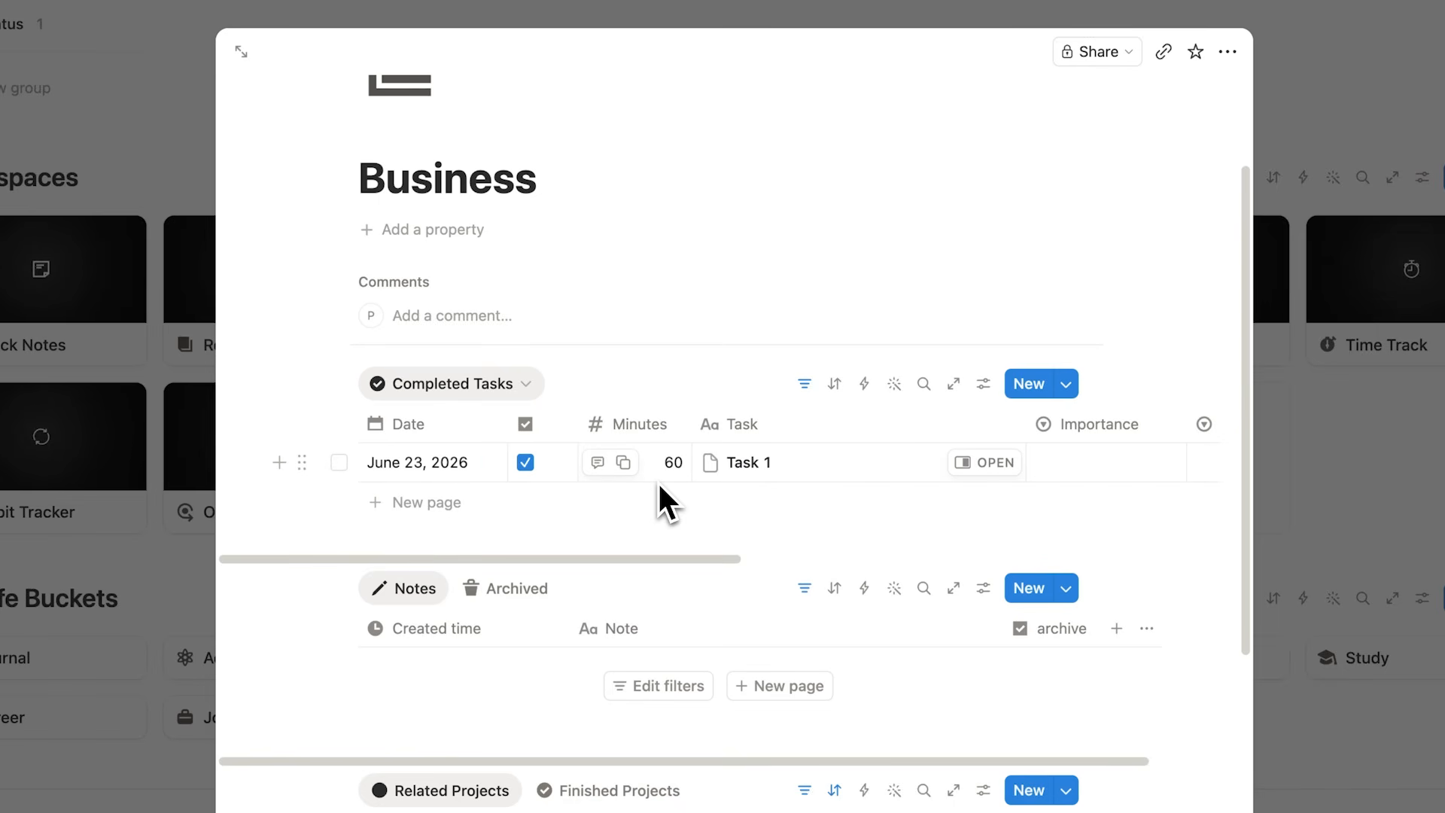
scroll(636, 339, up, 3)
drag(599, 336, 297, 333)
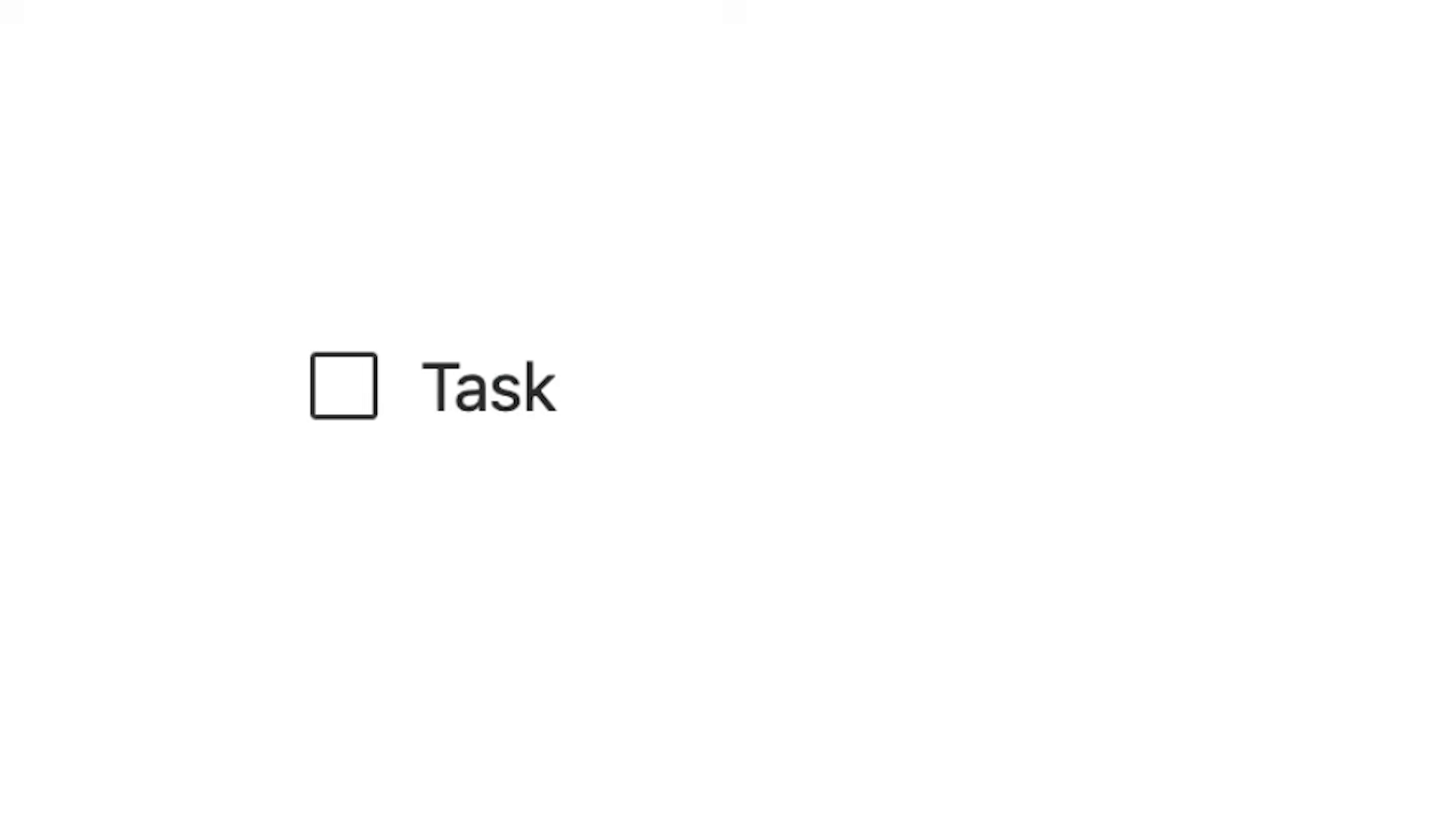
click(184, 387)
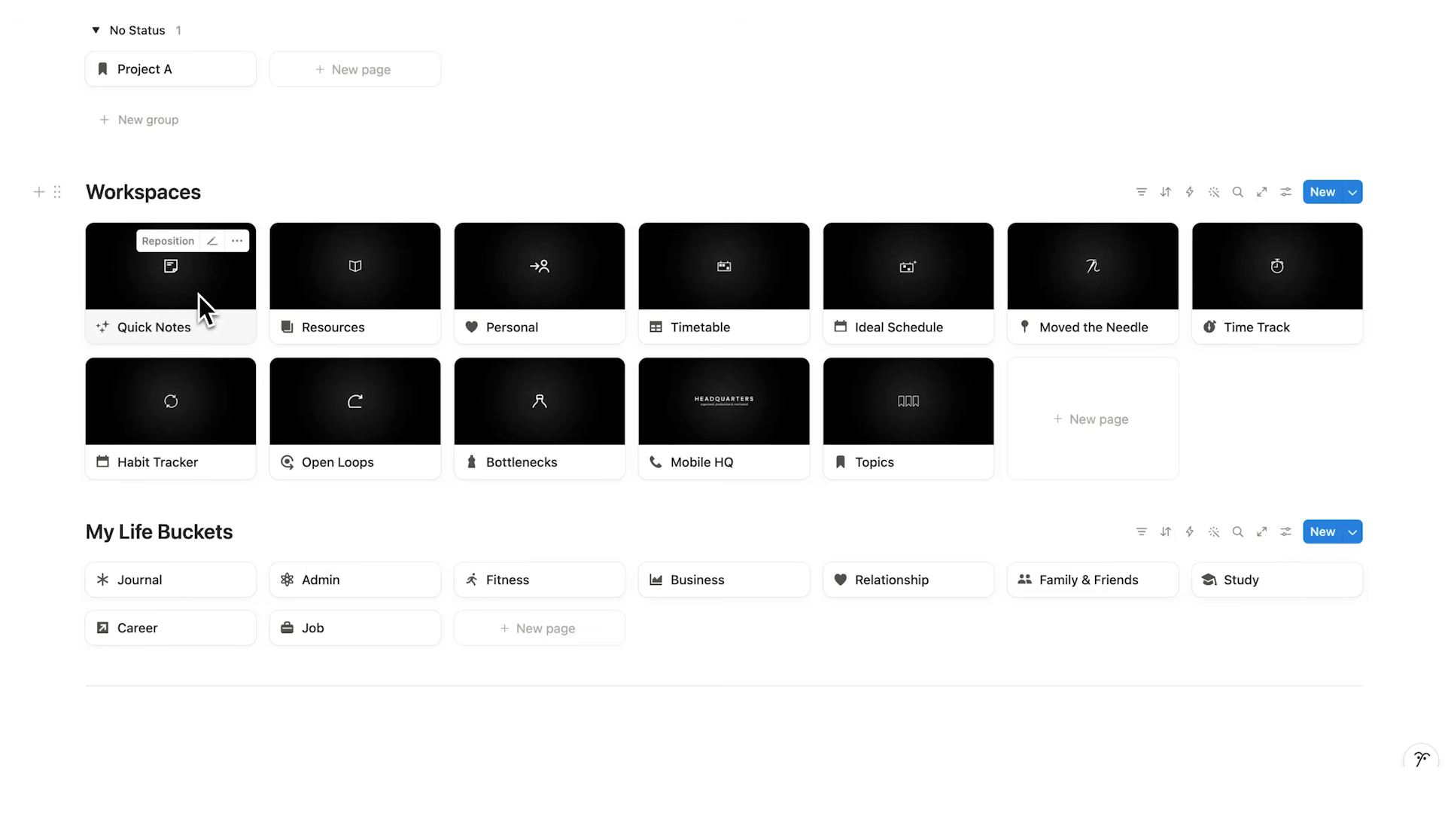
Create a quick note from the Headquarters dashboard and title it Note 1
scroll(202, 298, up, 20)
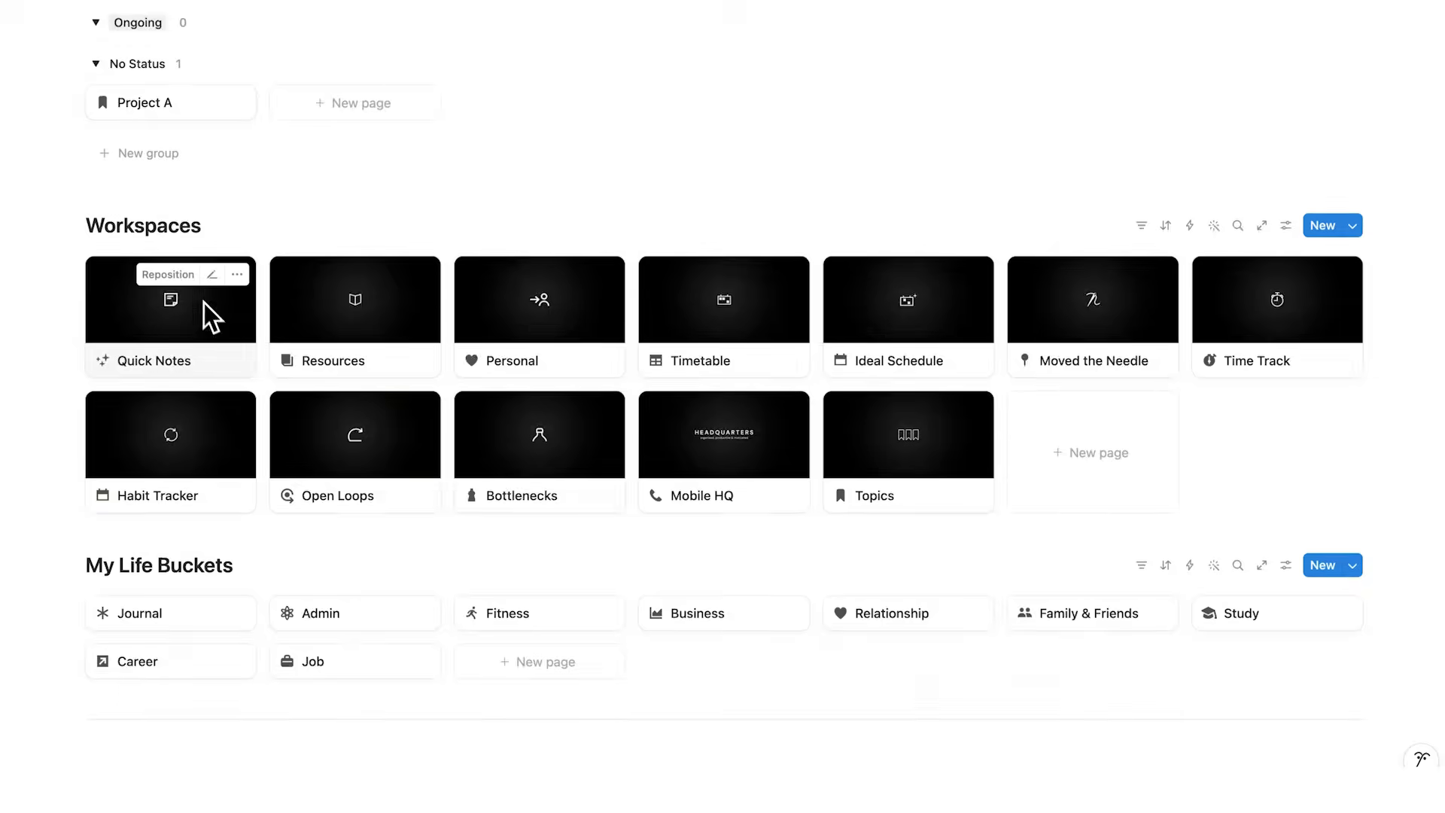
click(819, 401)
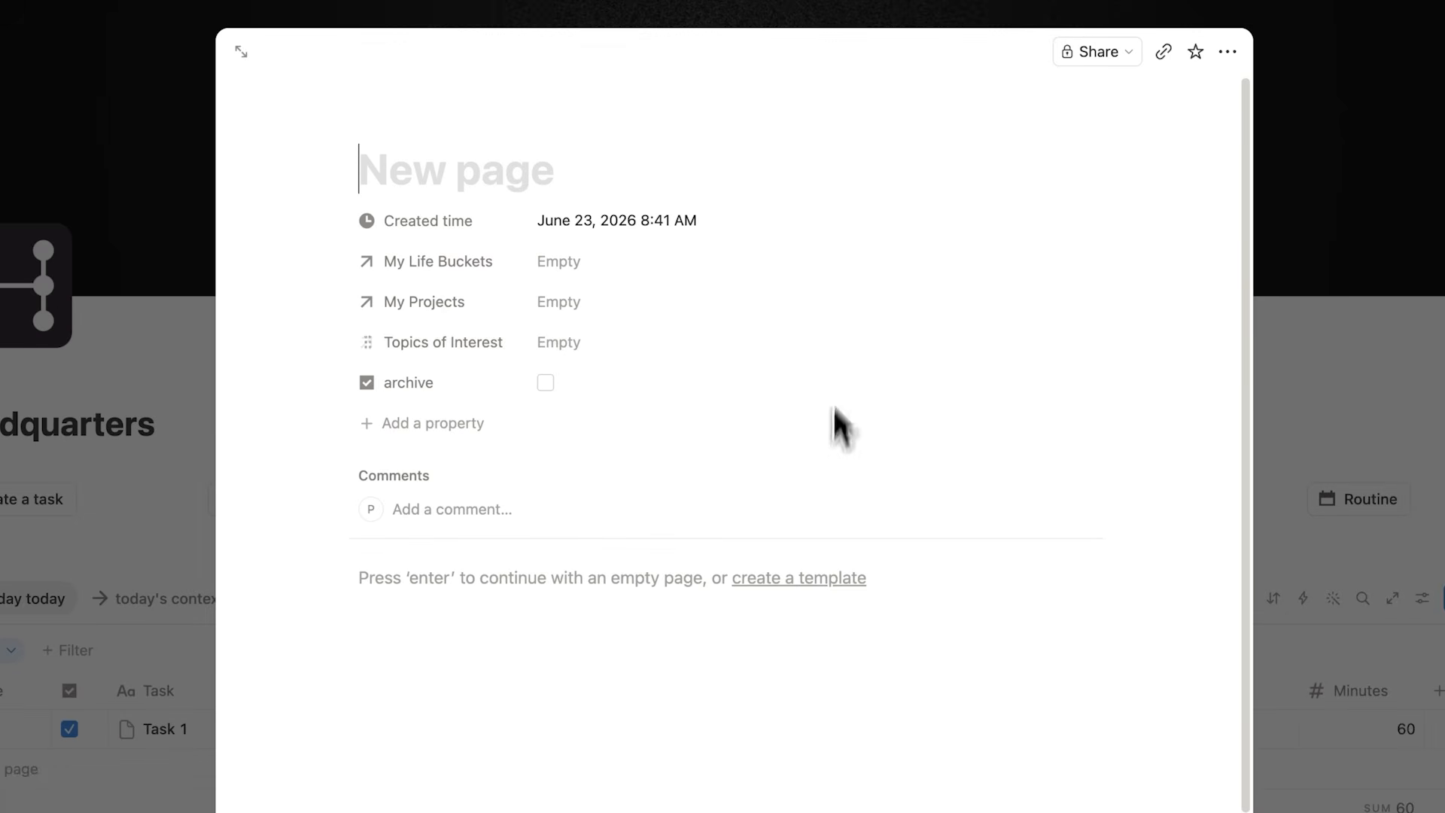
text(Note 1)
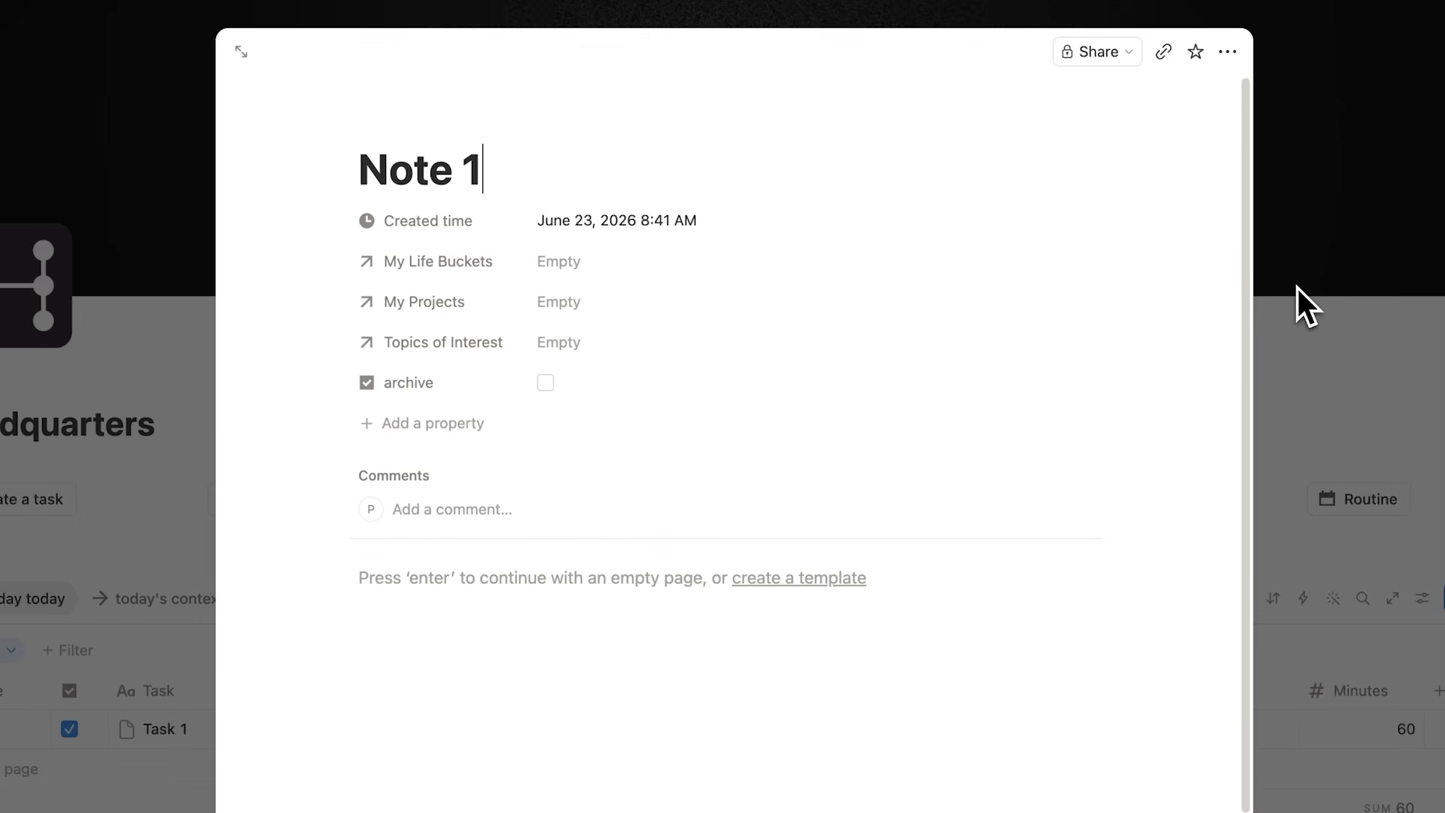
Link Note 1 to the Business bucket and Project A, and write "note goes here" as its body text
click(617, 267)
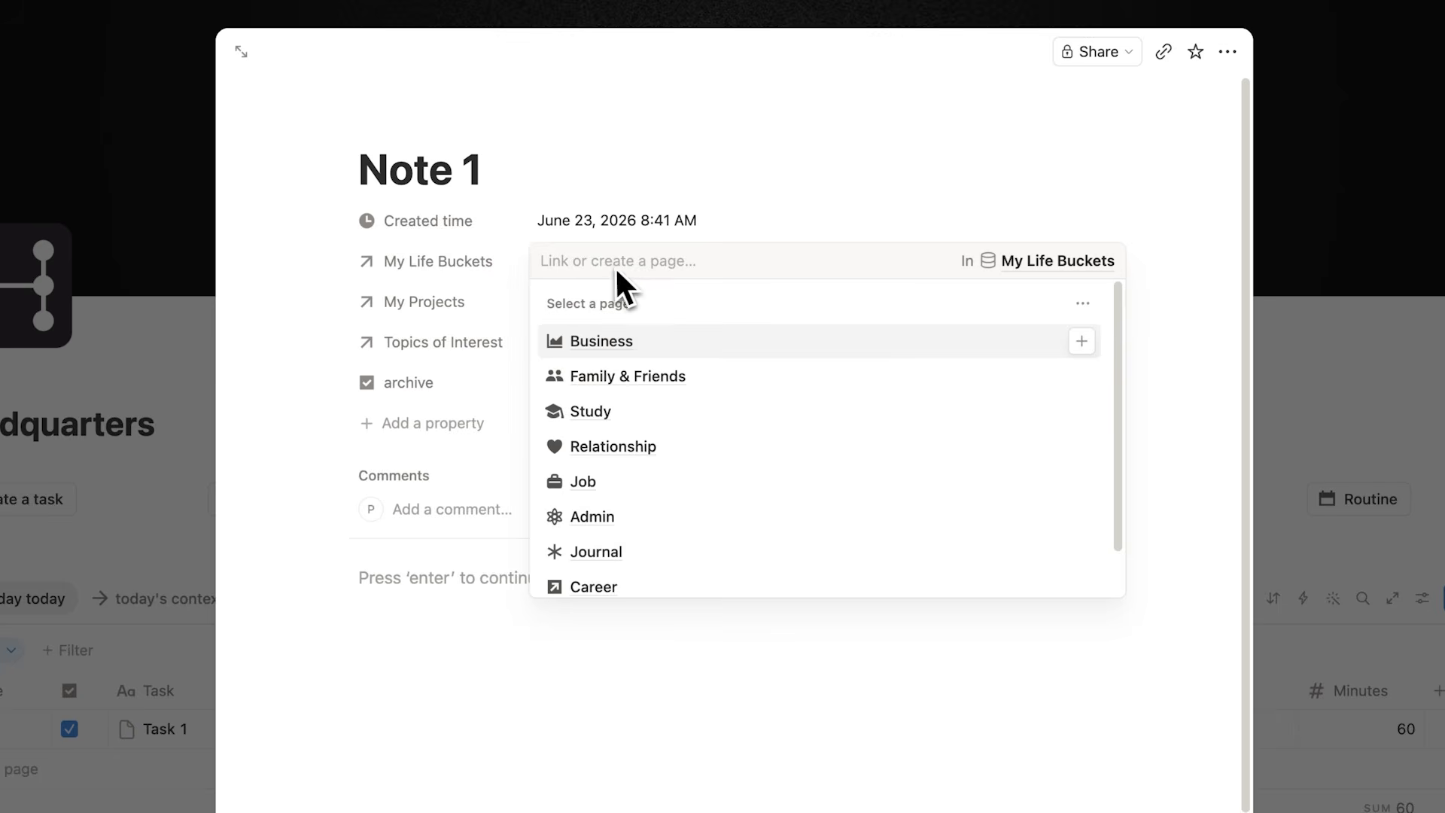
click(666, 343)
click(576, 303)
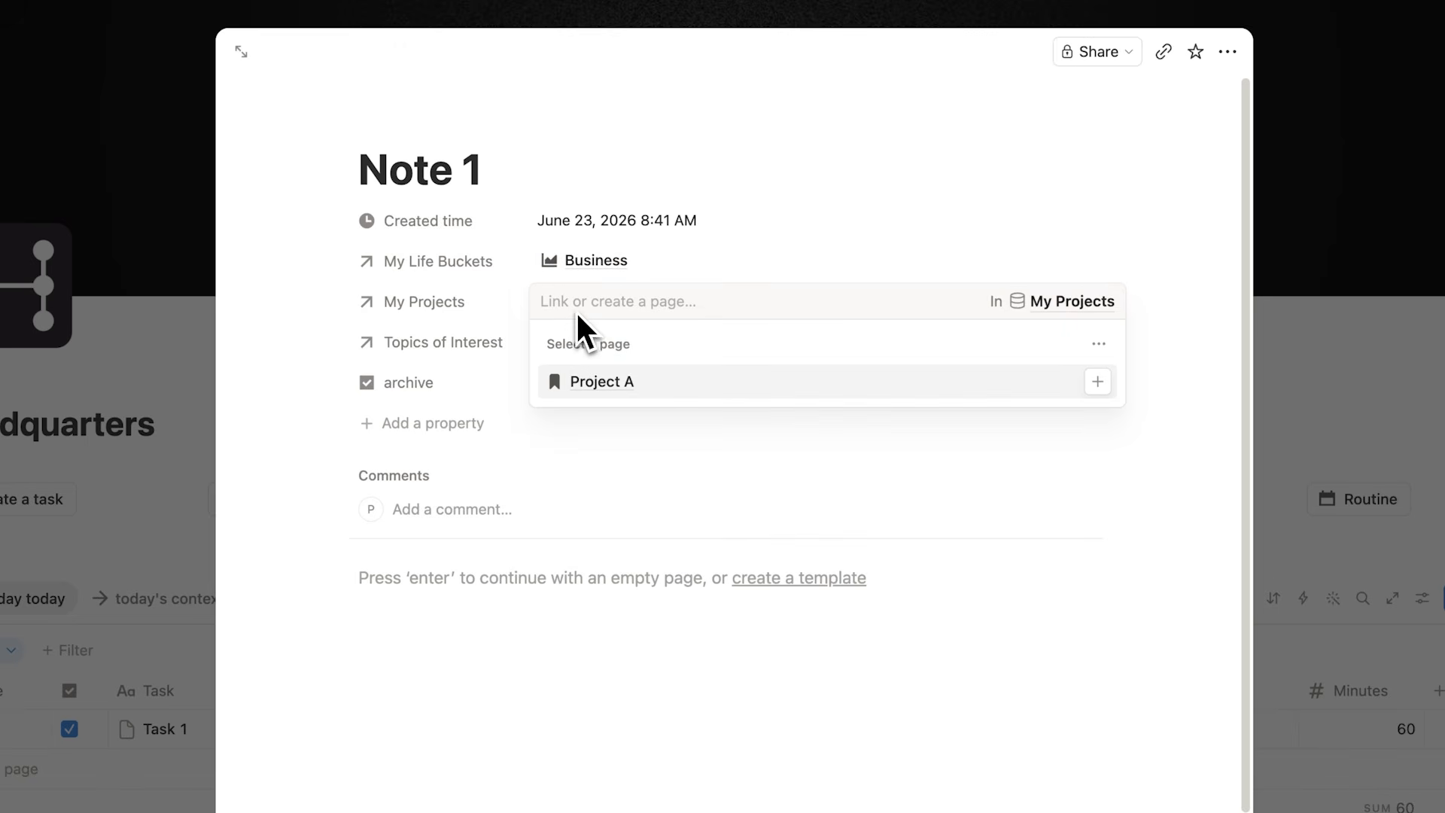
click(669, 382)
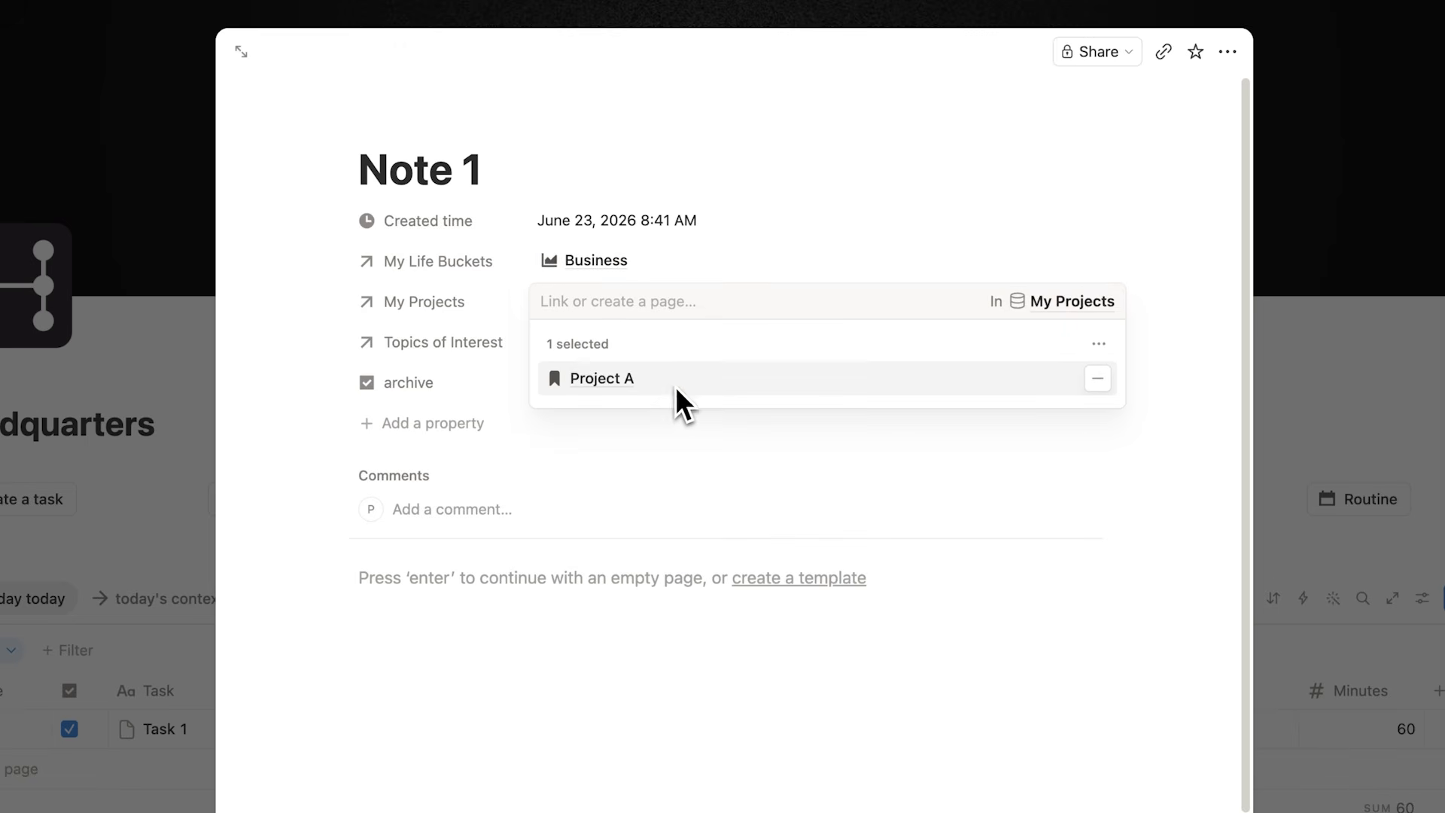
click(521, 586)
text(note goes here)
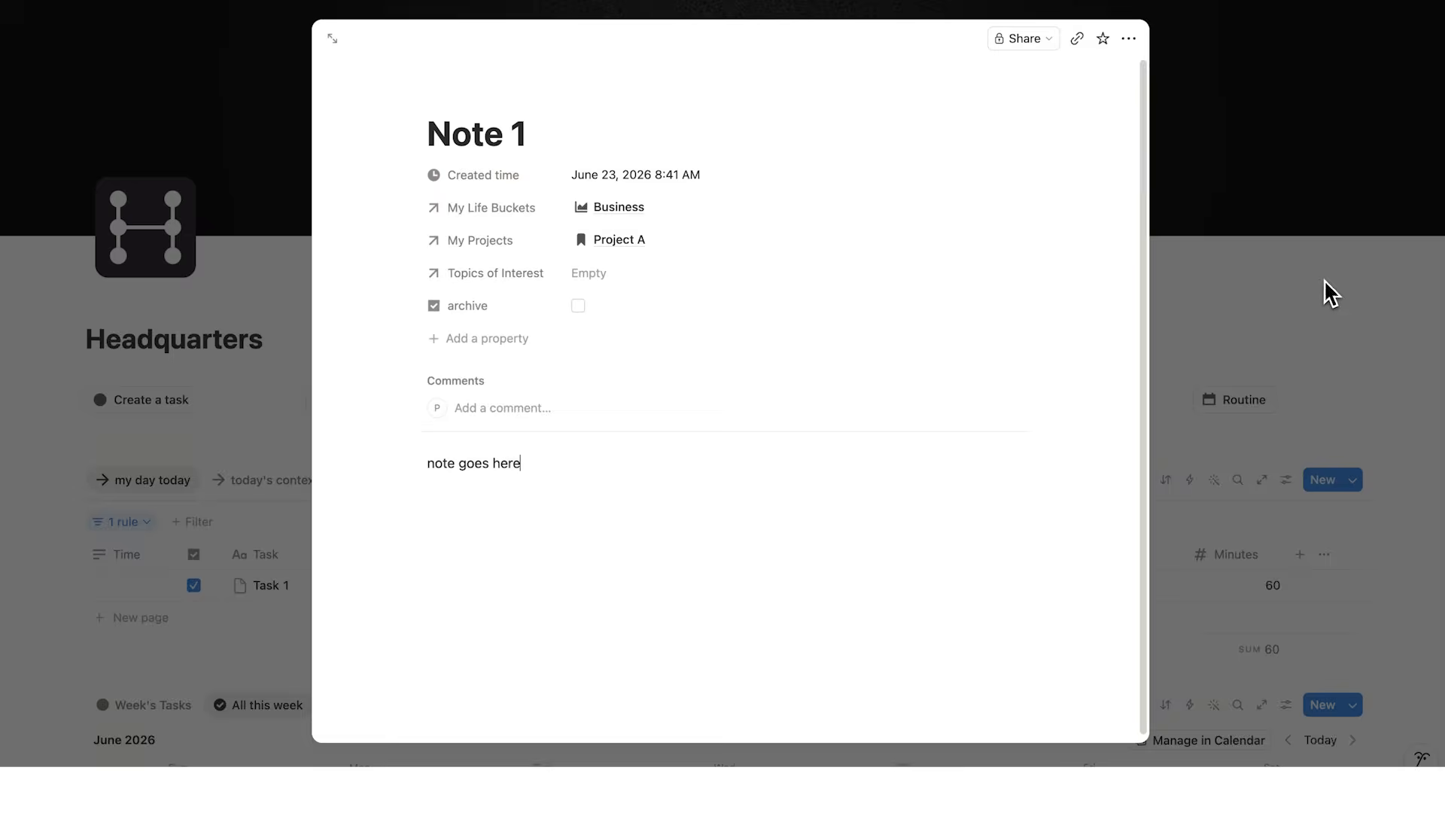
click(1330, 292)
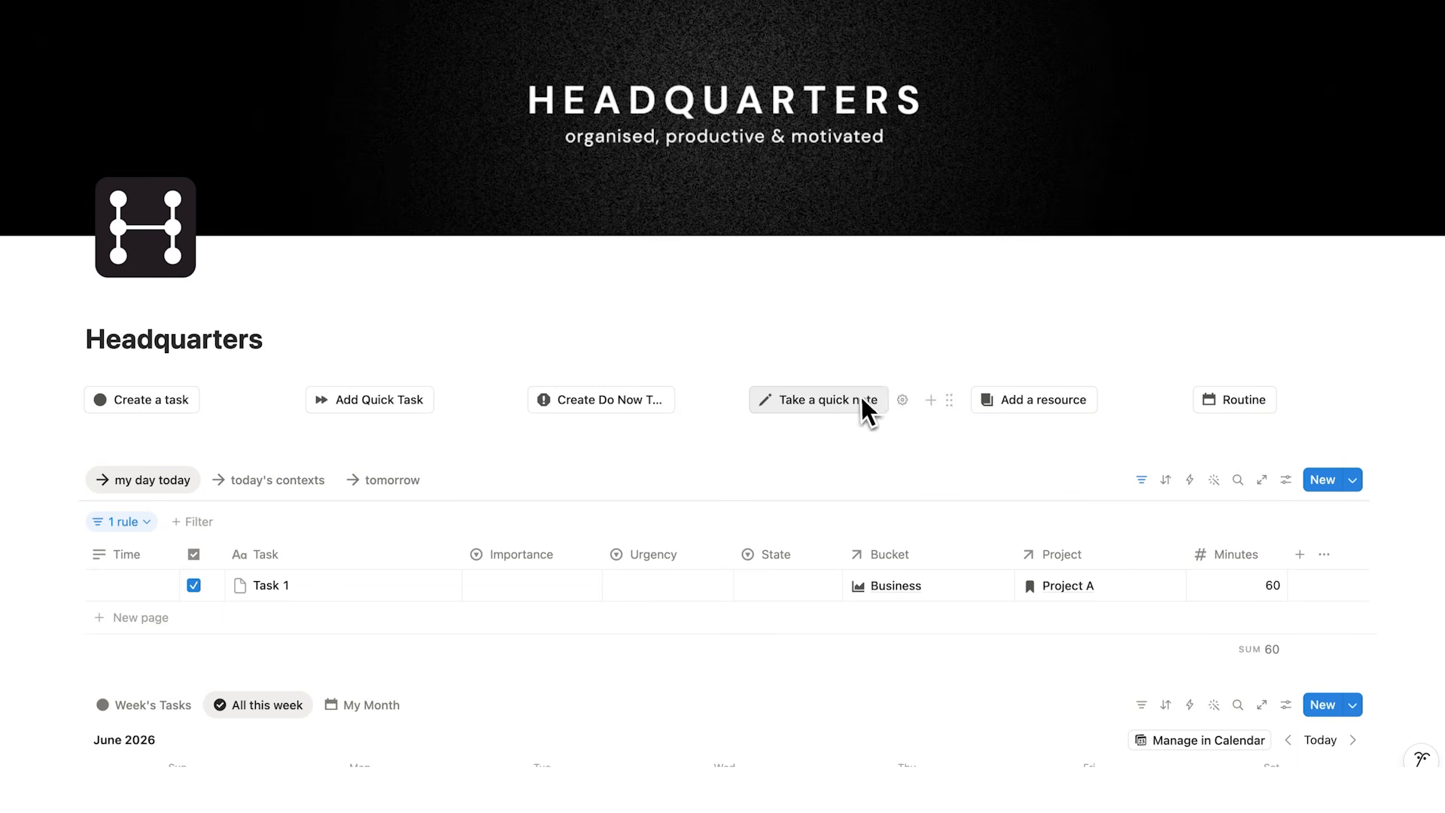
Open Project A from My Projects, archive Note 1 in its notes table, and show the archived notes
scroll(517, 268, down, 20)
scroll(993, 414, up, 10)
scroll(994, 413, up, 10)
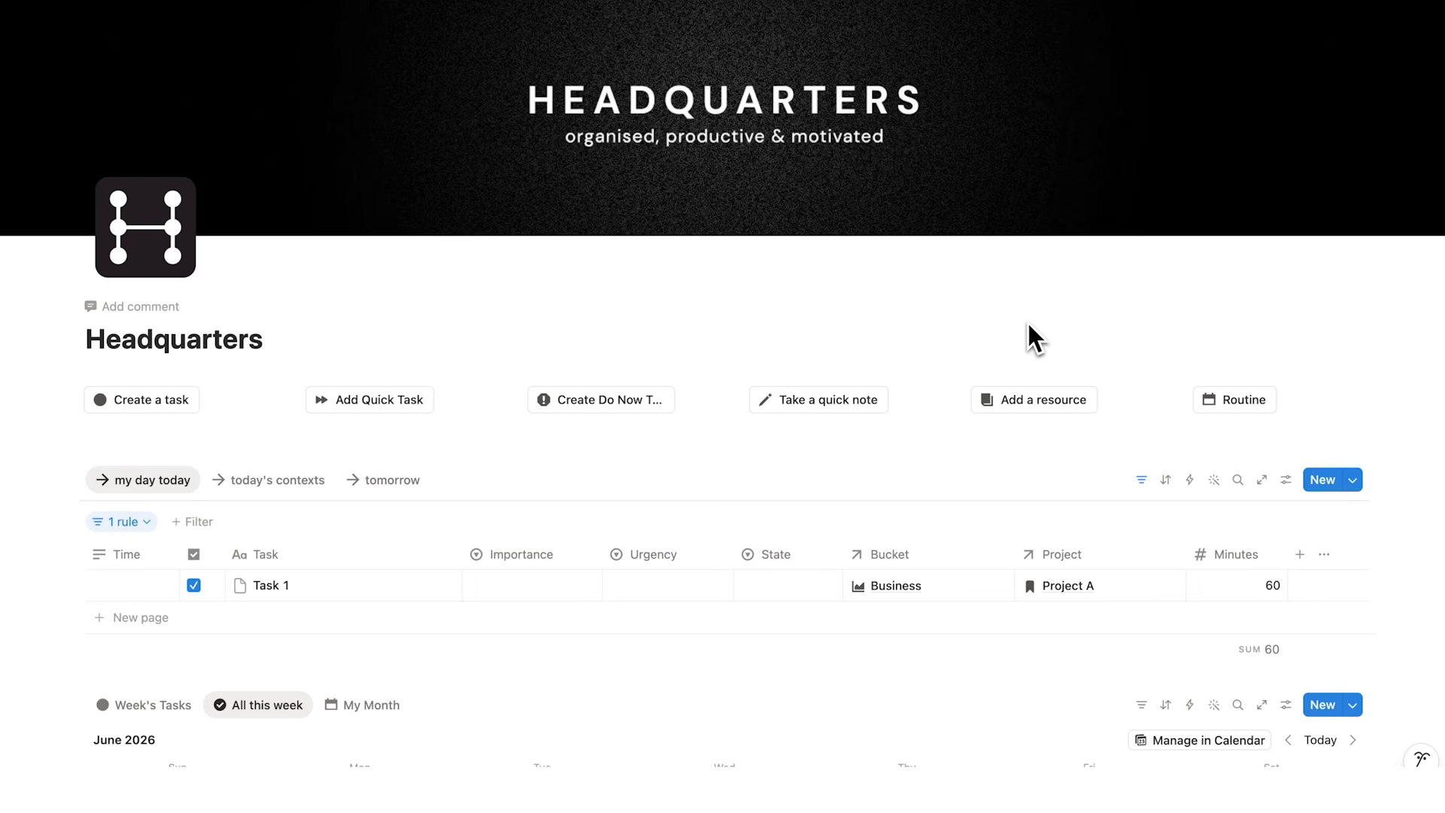
scroll(835, 404, down, 15)
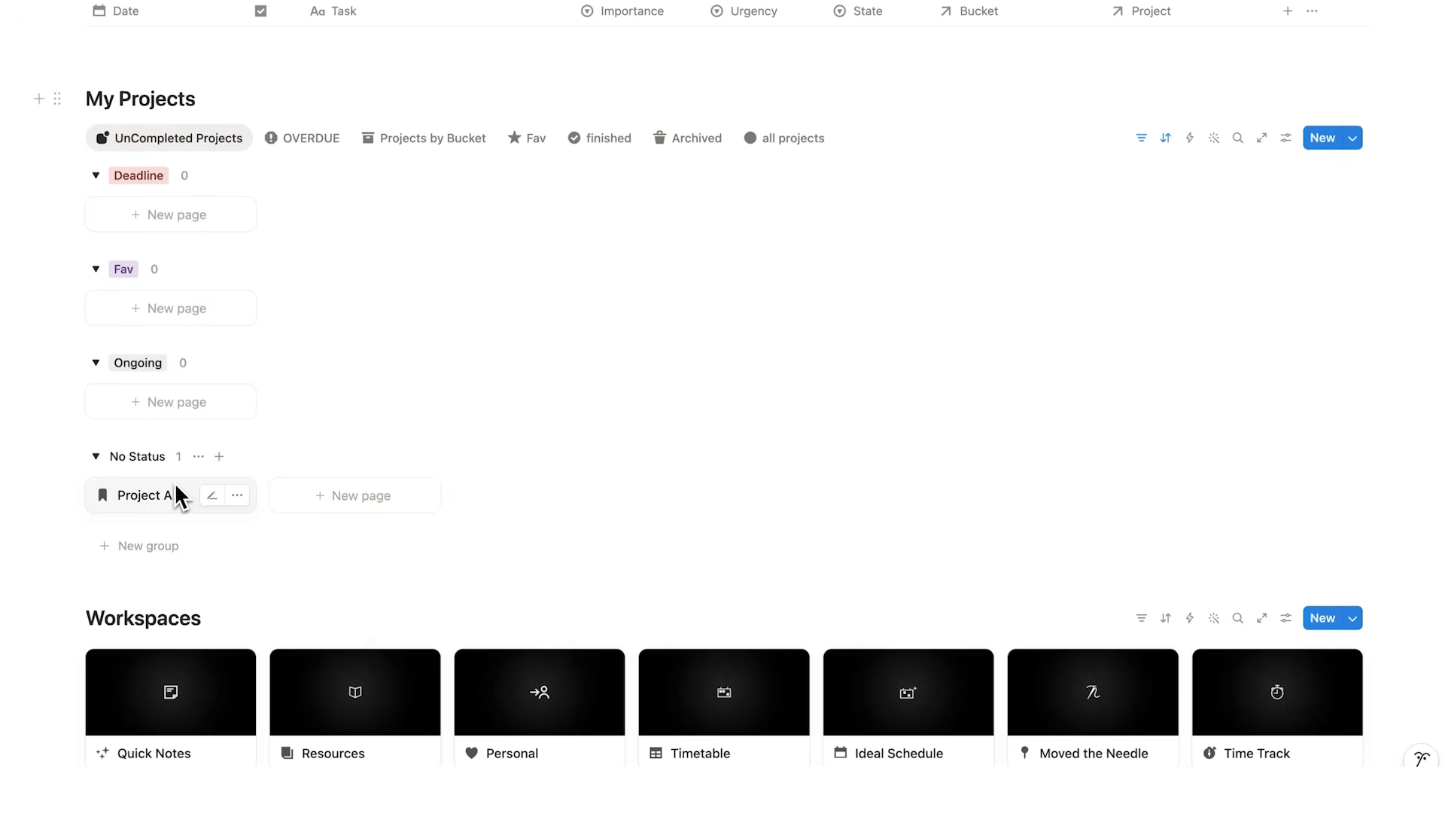
click(175, 487)
scroll(579, 256, down, 5)
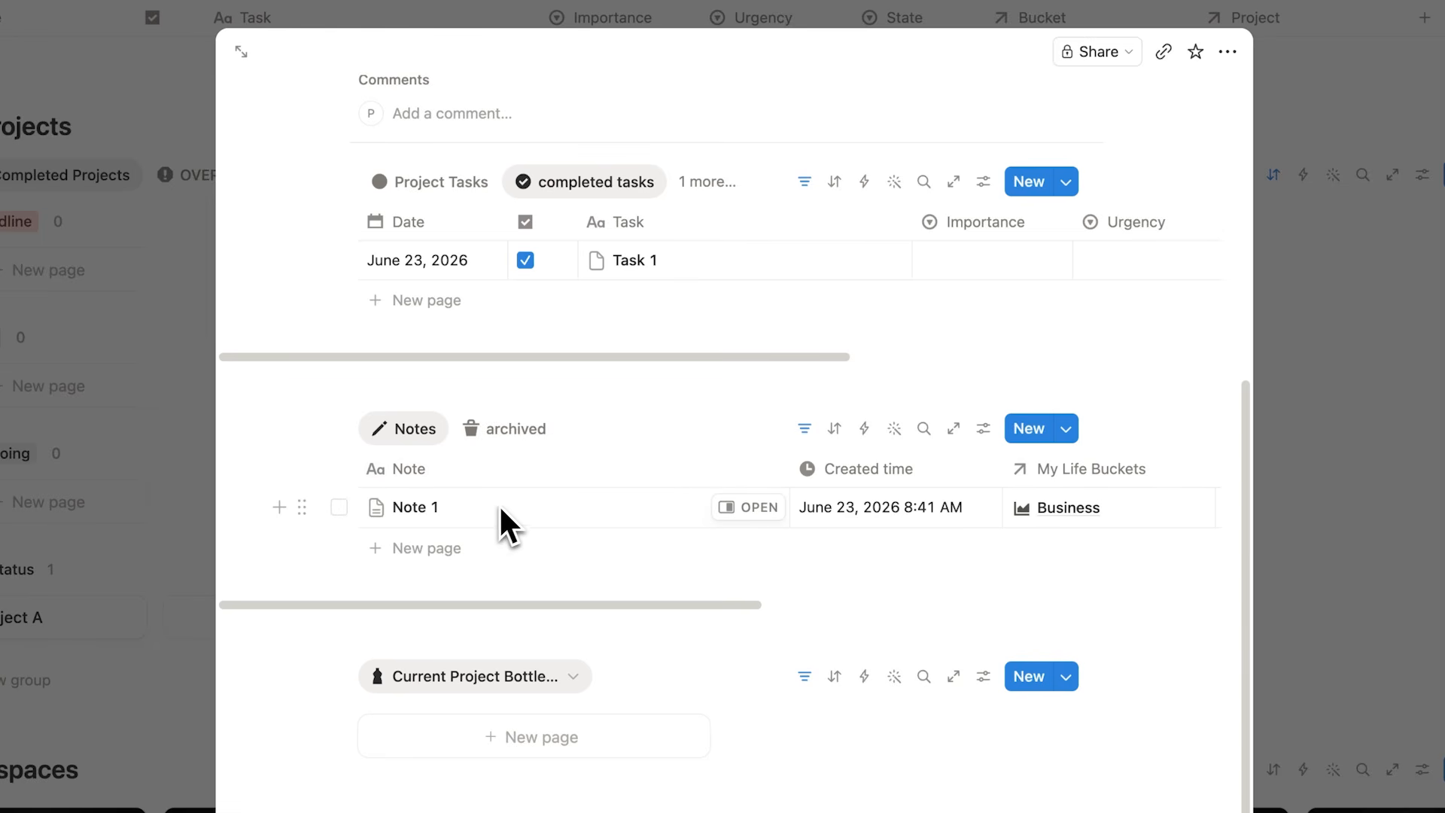
scroll(526, 503, right, 10)
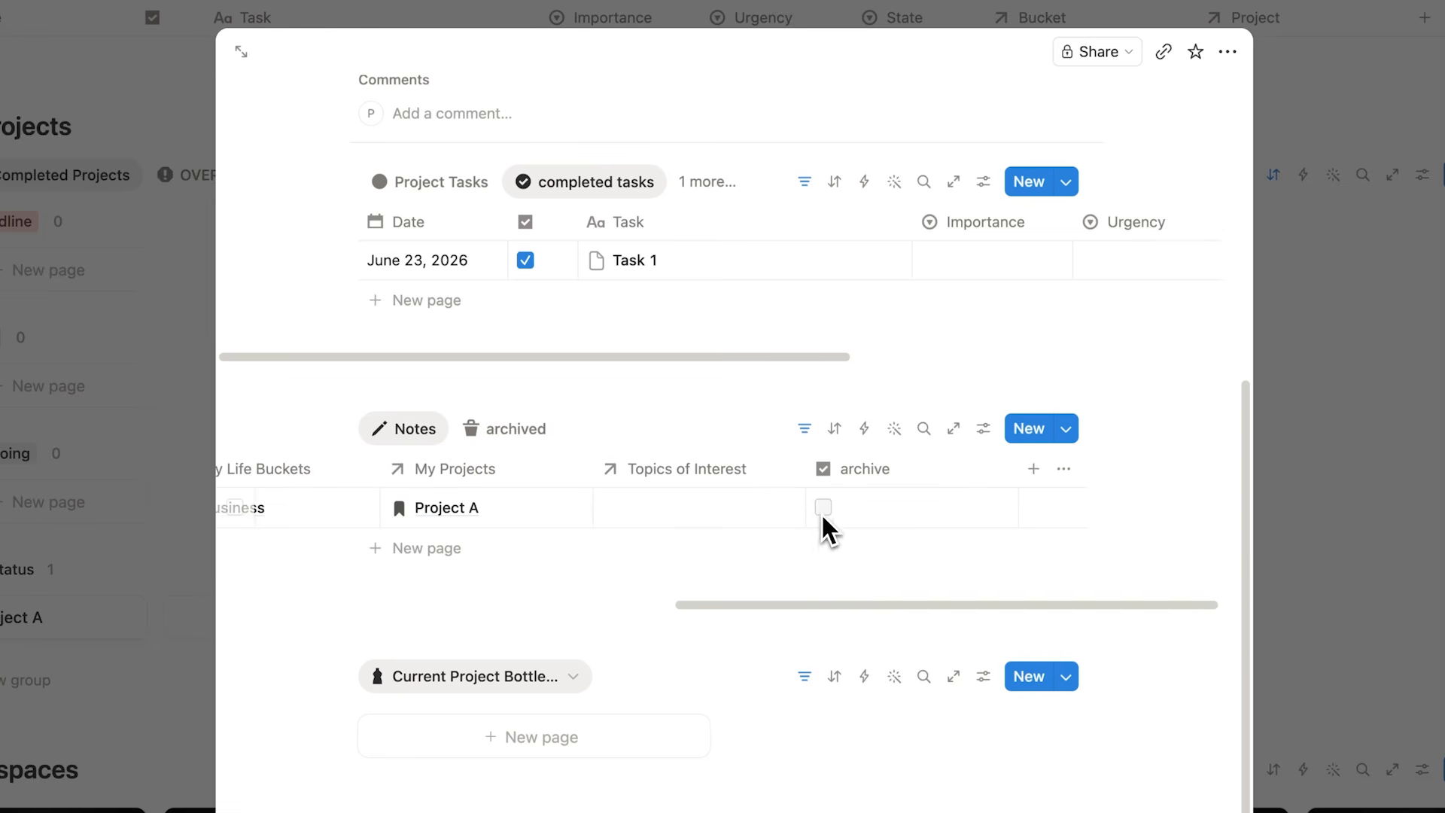
click(823, 509)
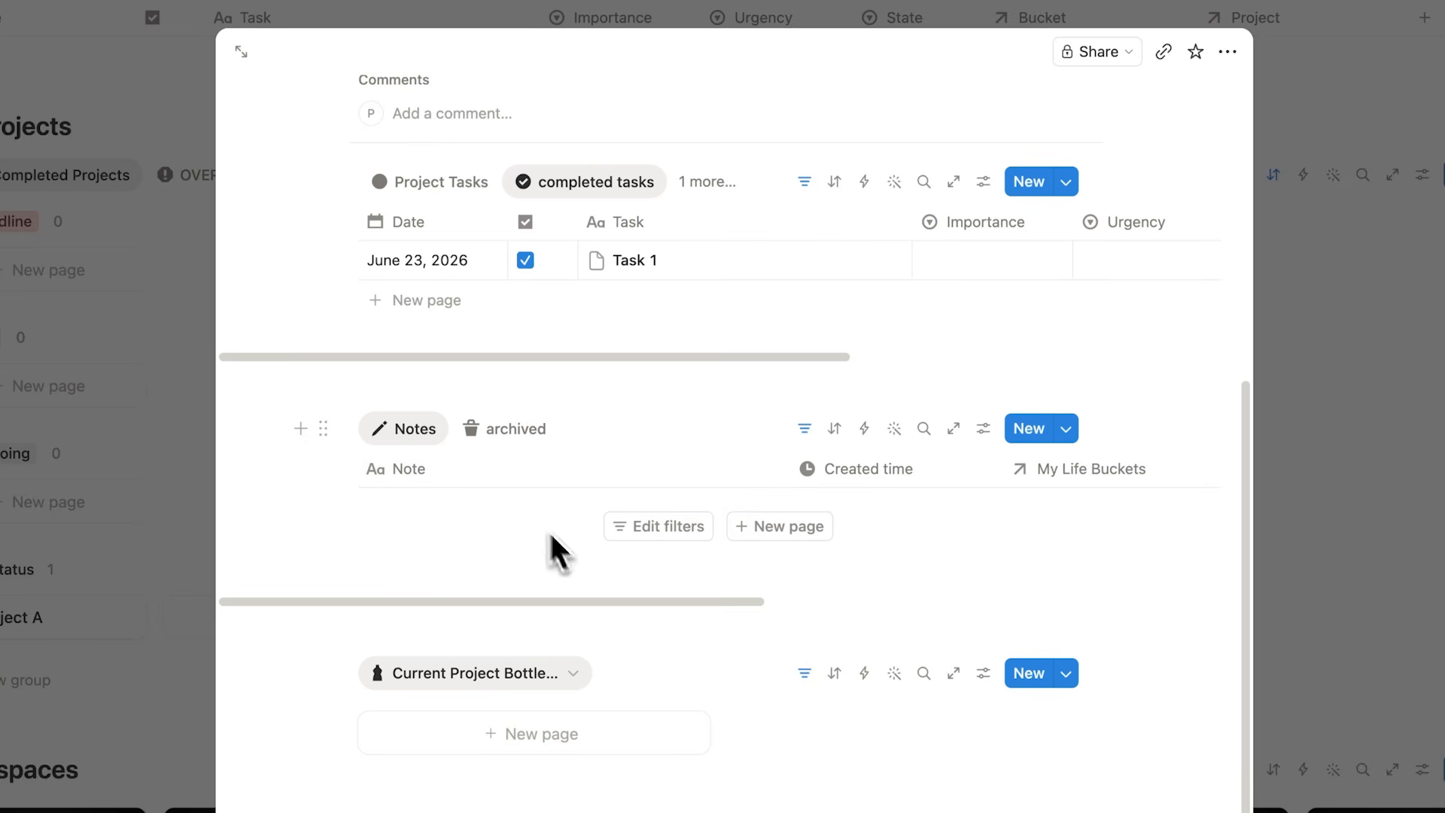
click(500, 443)
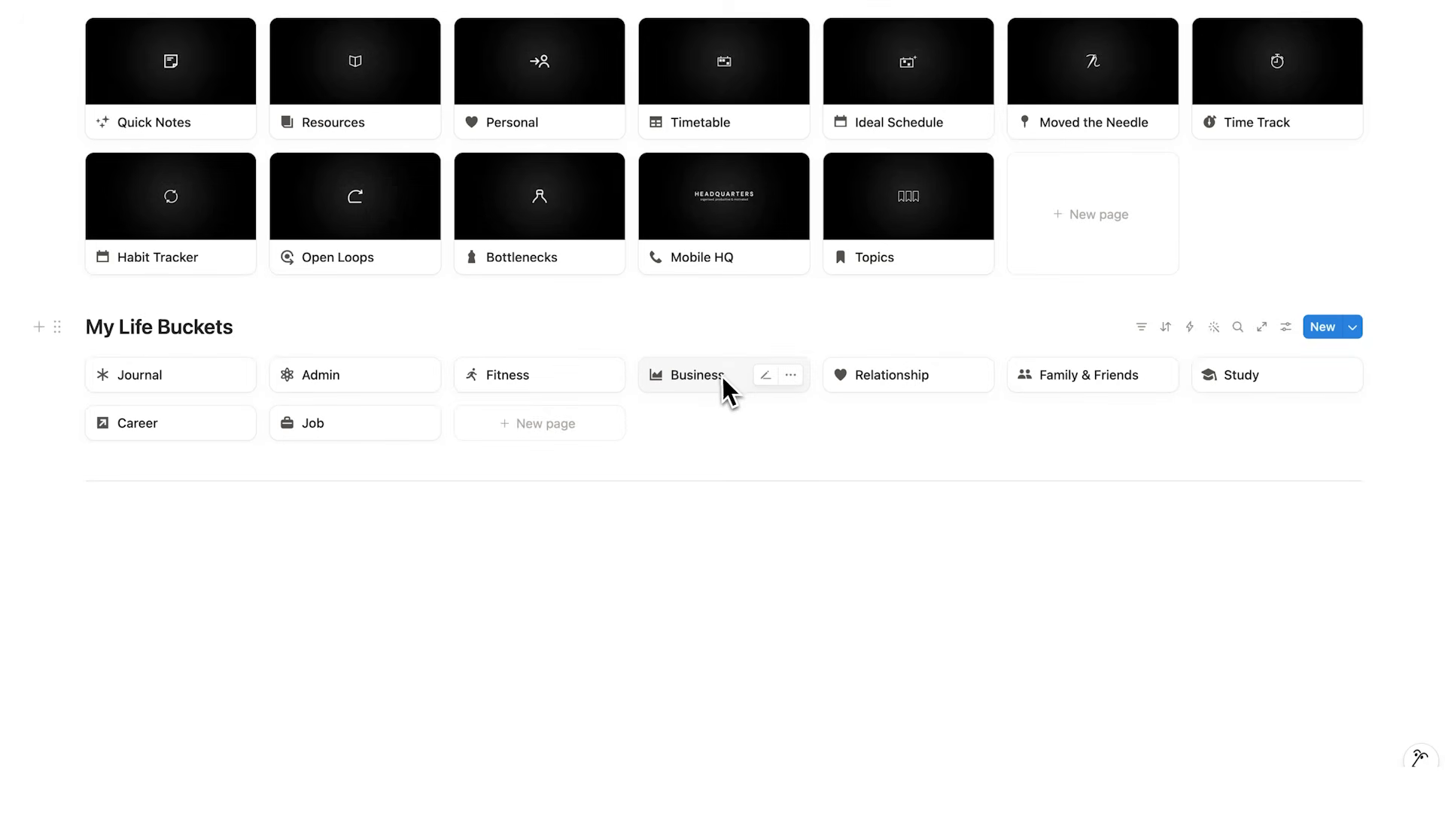
Open the Business life bucket, examine its archived notes and completed tasks, and close it
click(724, 373)
scroll(719, 393, down, 5)
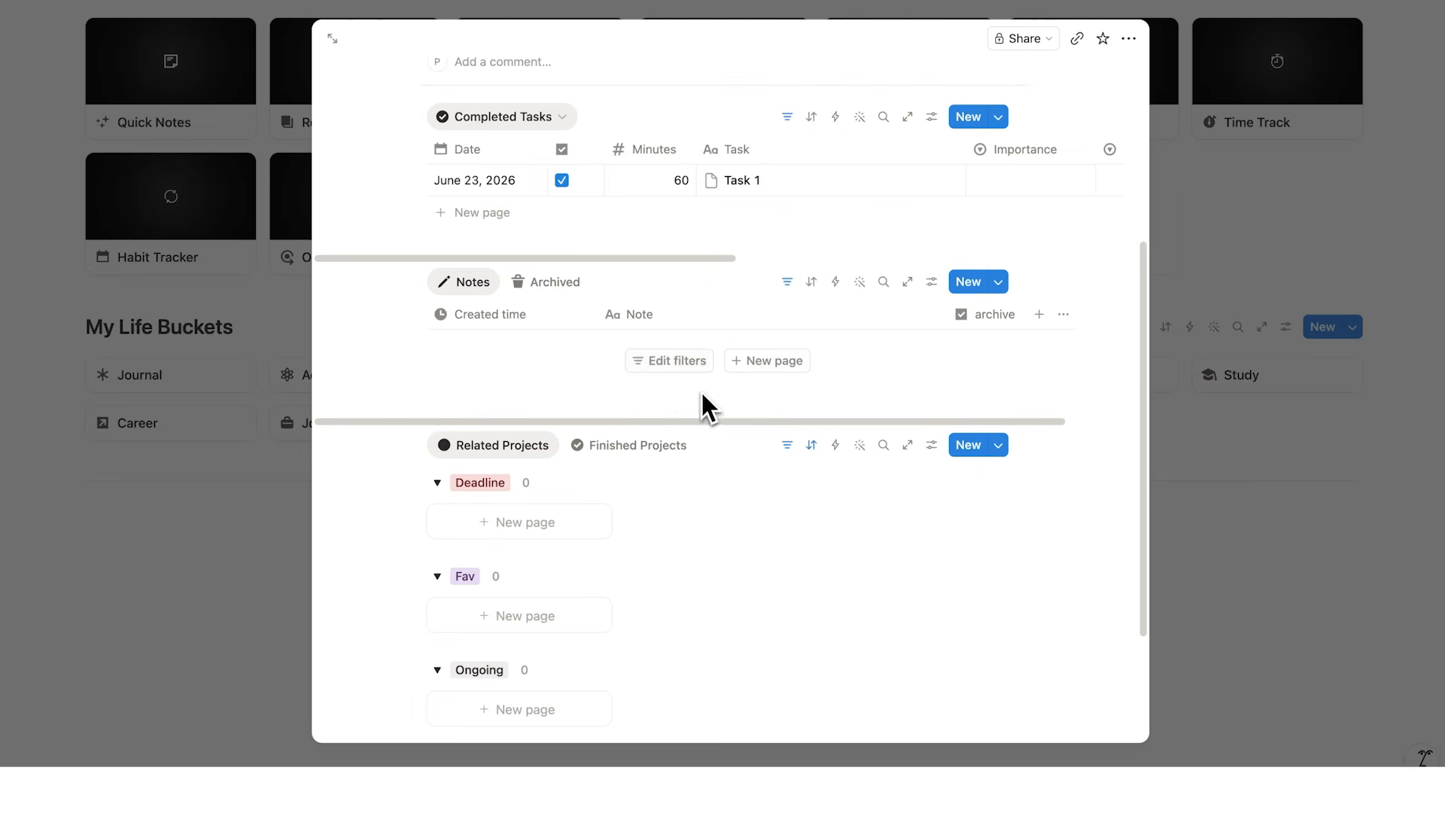
click(545, 289)
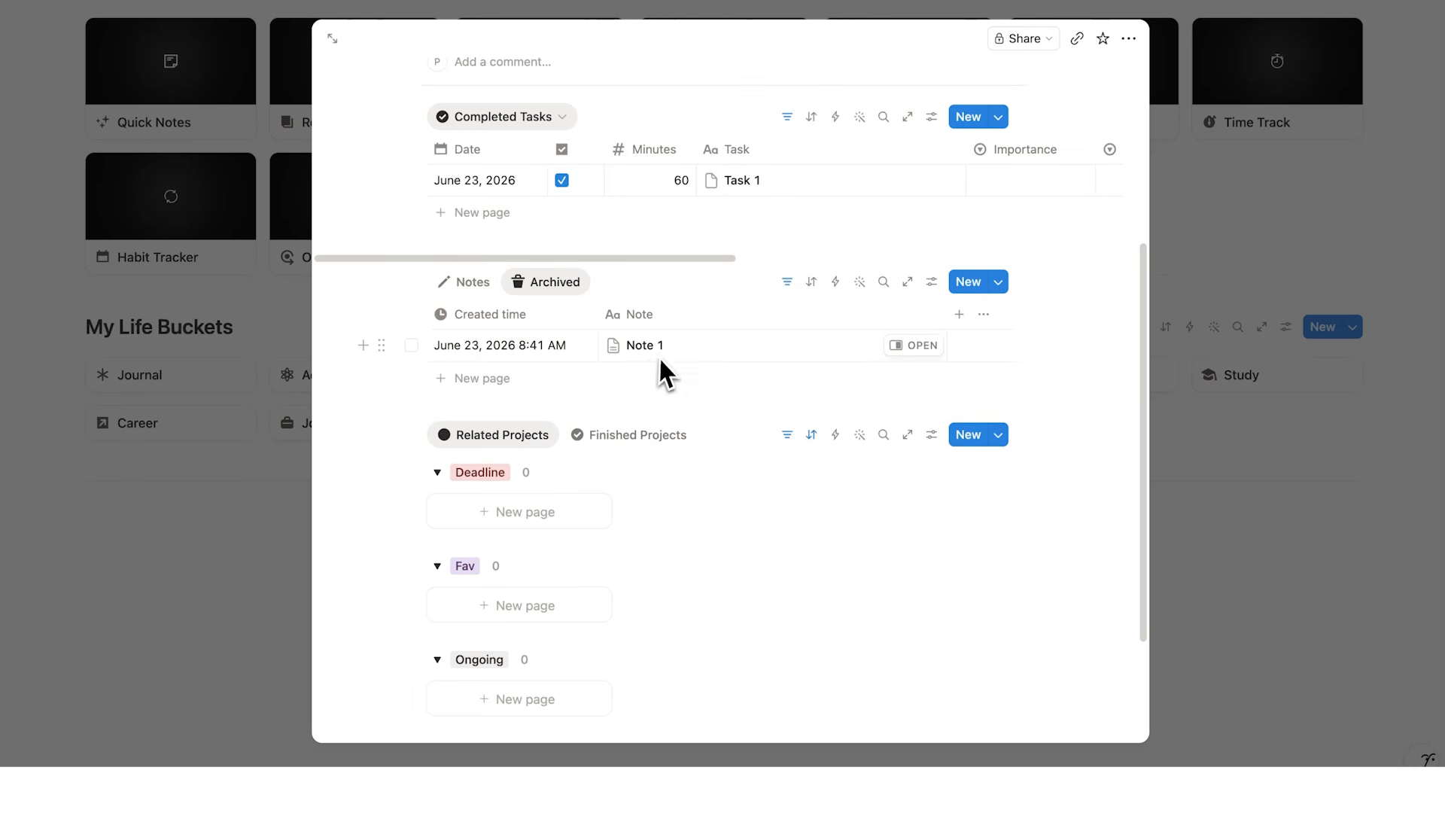
scroll(658, 368, up, 5)
drag(593, 271, 387, 264)
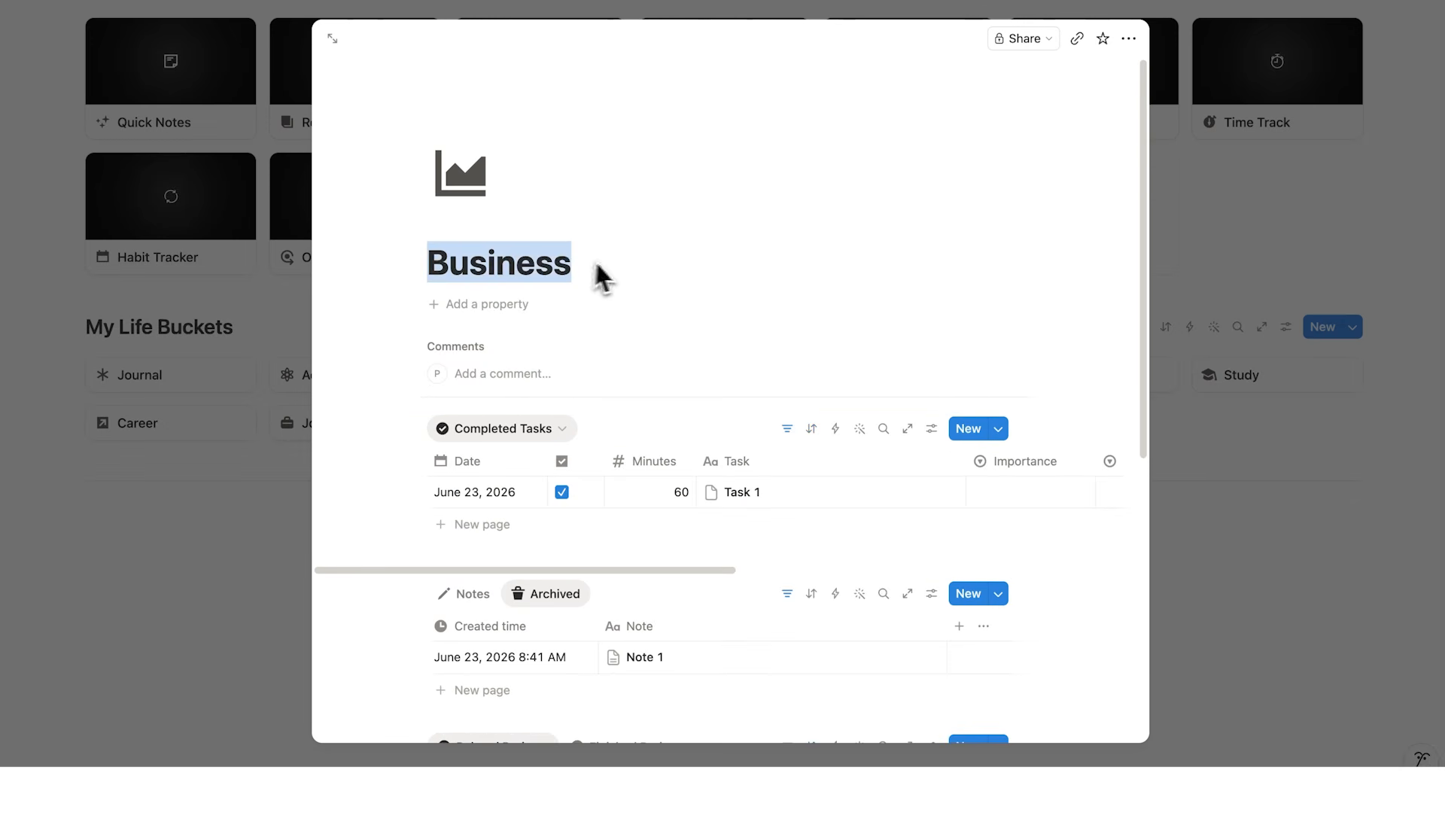
scroll(728, 354, down, 3)
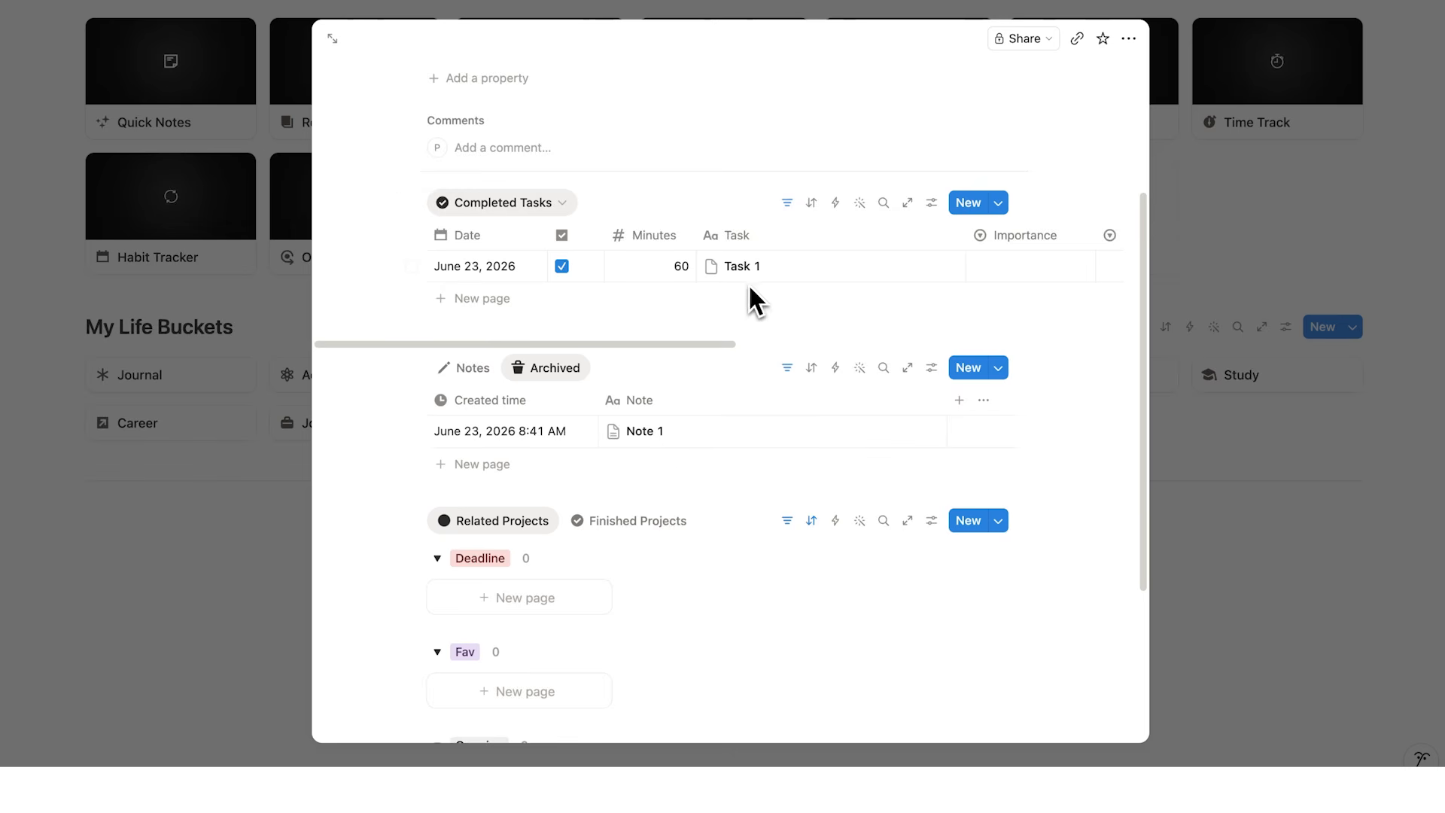
scroll(748, 286, up, 3)
click(302, 238)
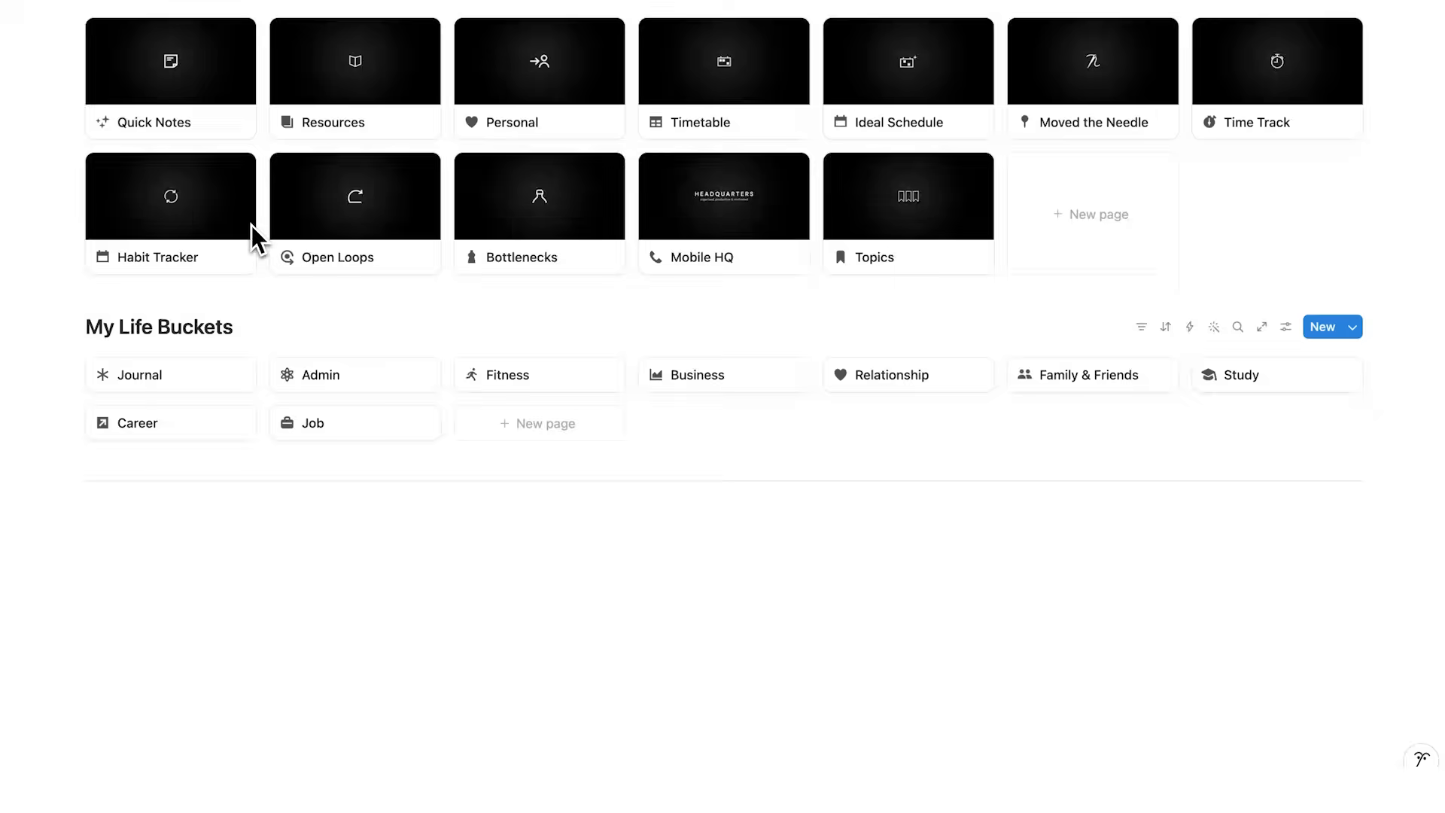
Schedule Task 3 from My Task List onto the Monday column of the week calendar
scroll(954, 423, up, 3)
scroll(865, 421, up, 15)
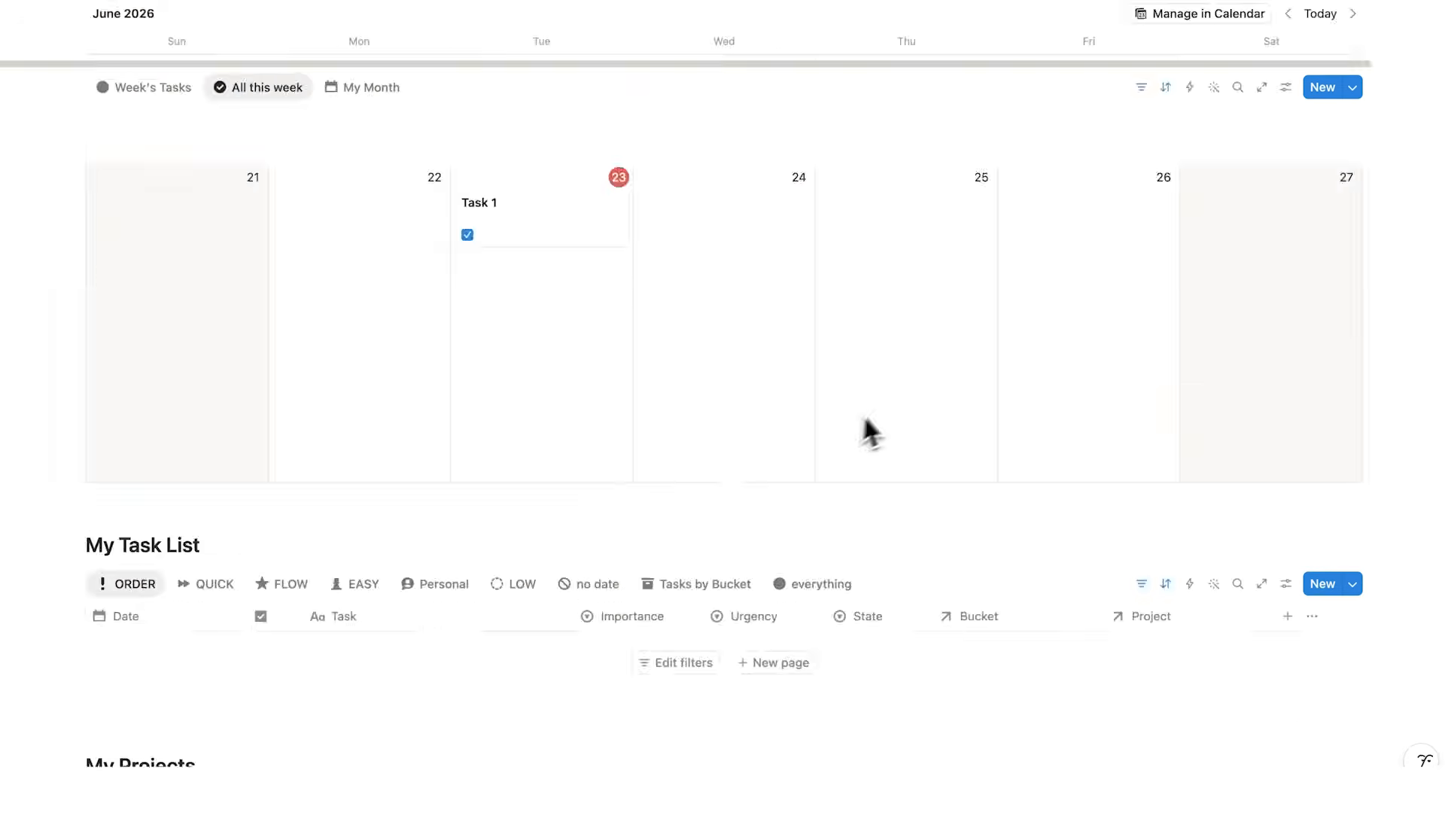
scroll(920, 271, down, 20)
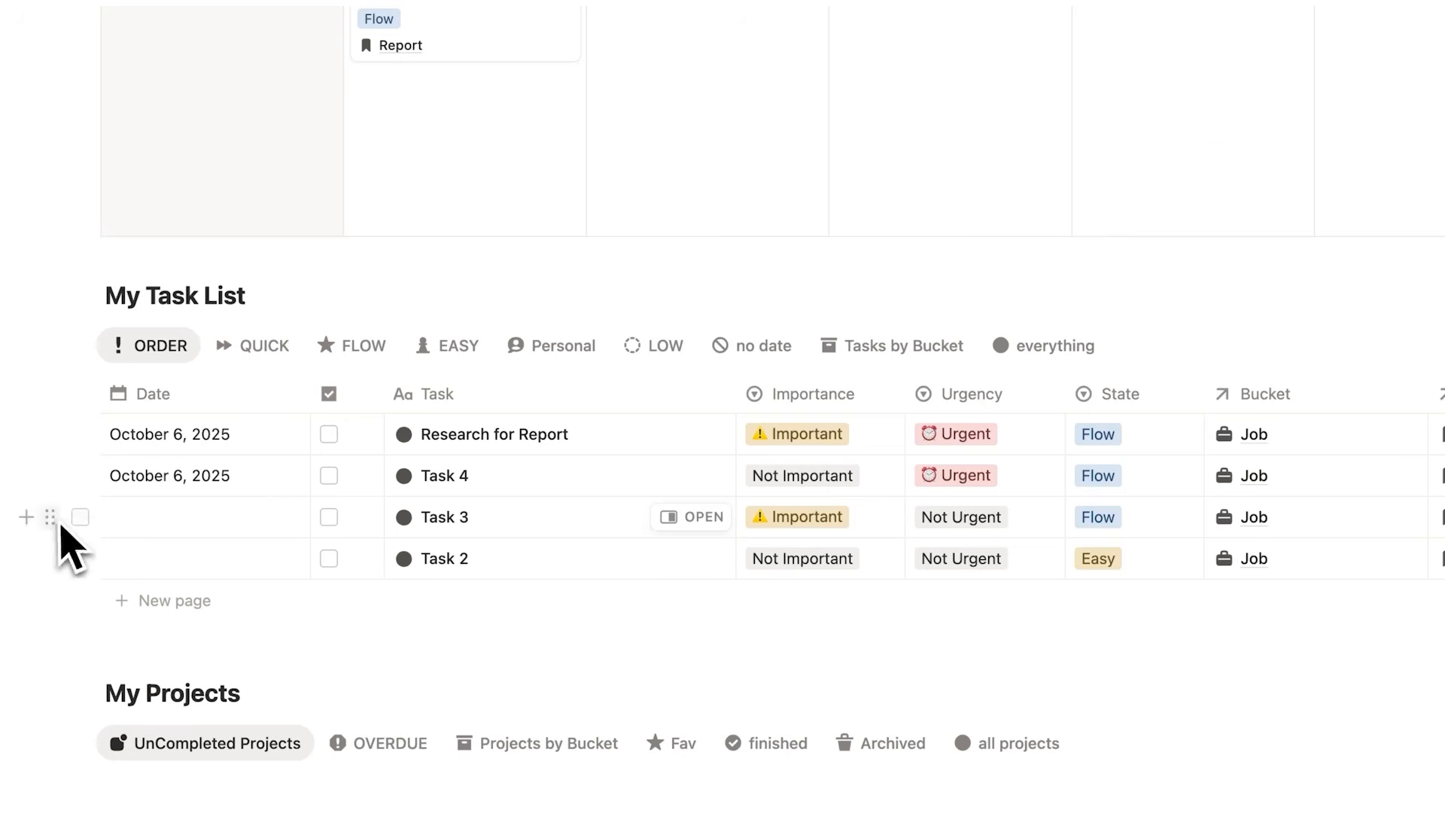
drag(57, 517, 454, 167)
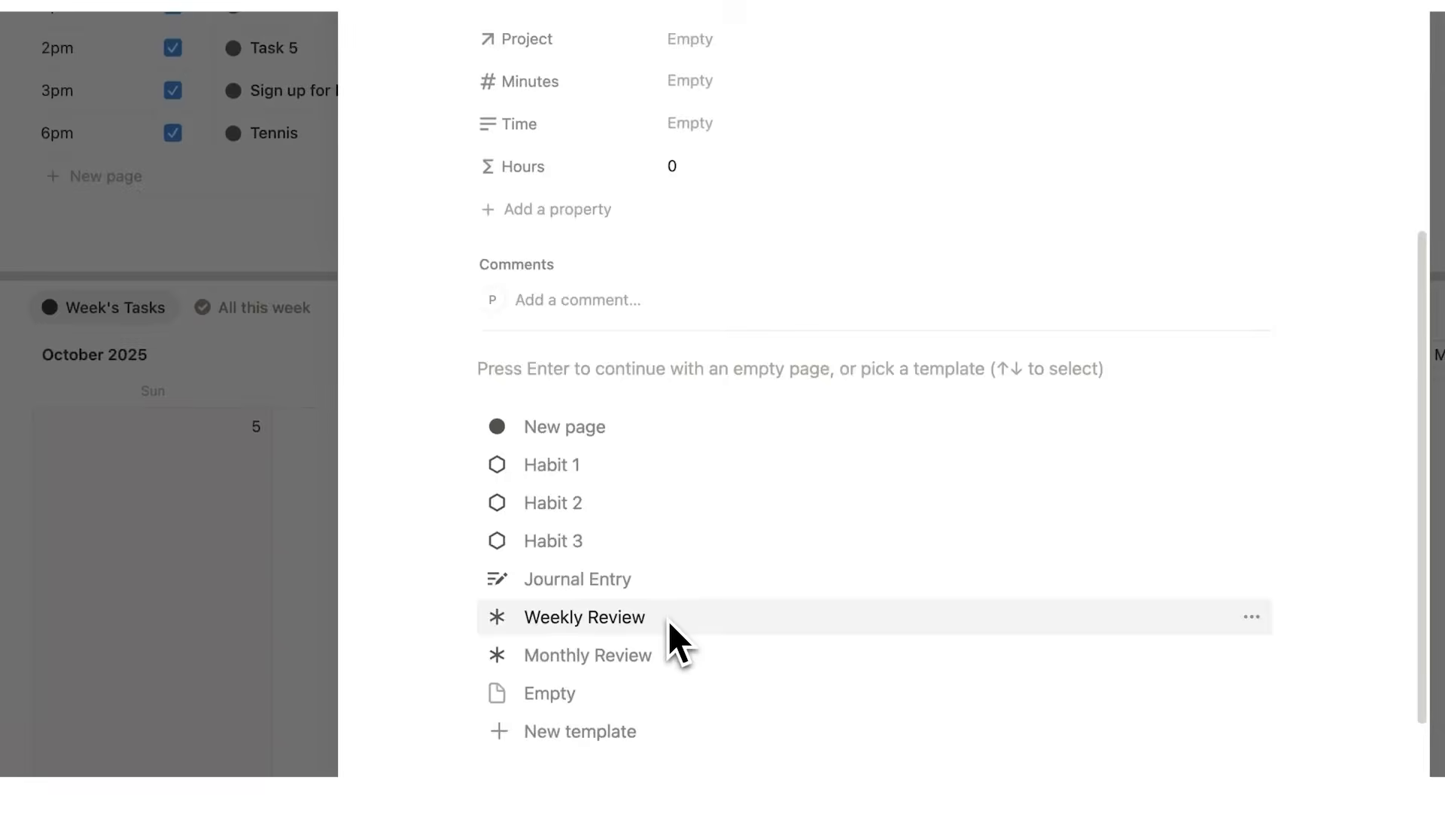
Apply the Weekly Review template to the new page and open Task 2's Importance in the Completed this Week list
click(669, 622)
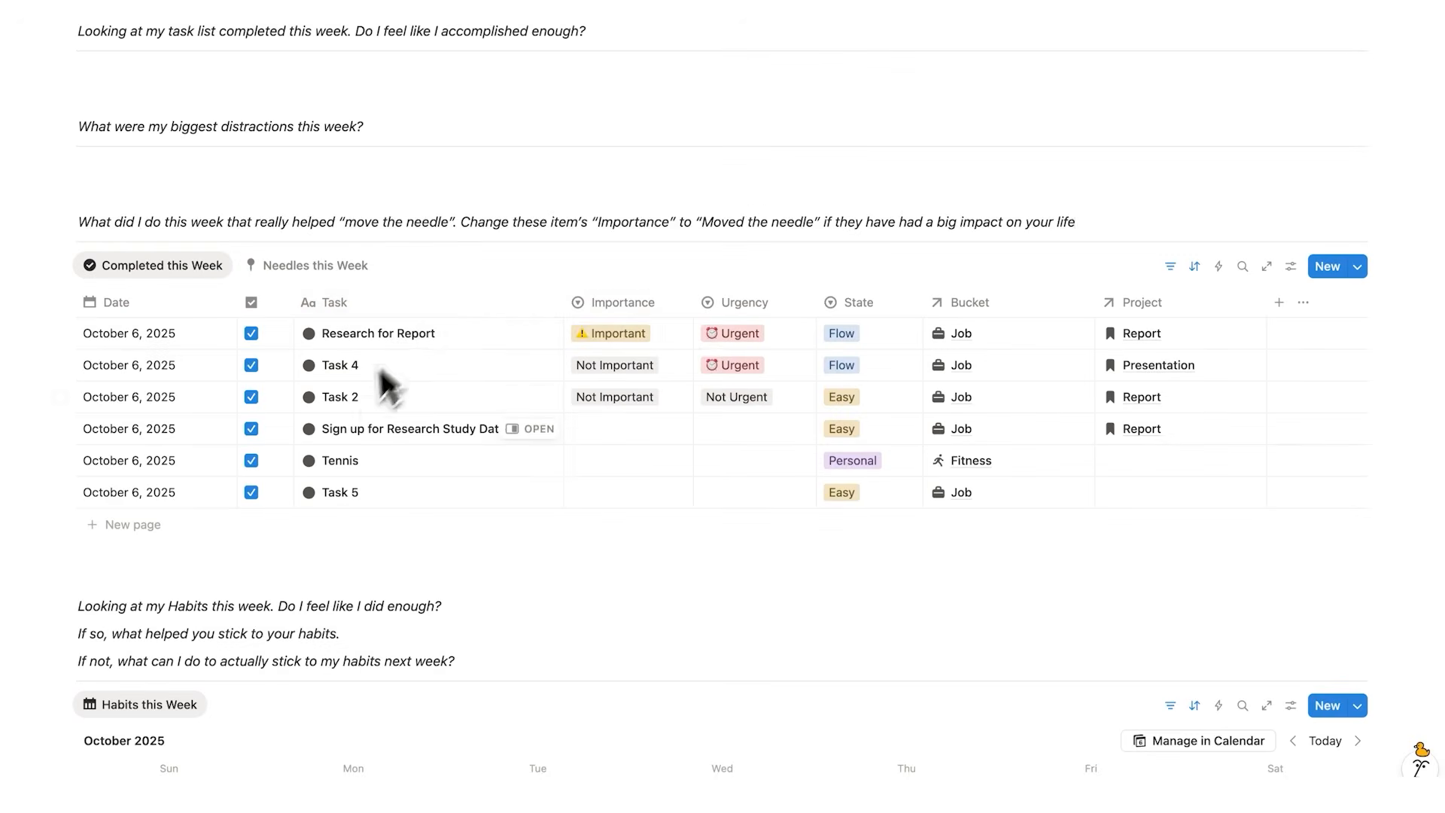
click(613, 404)
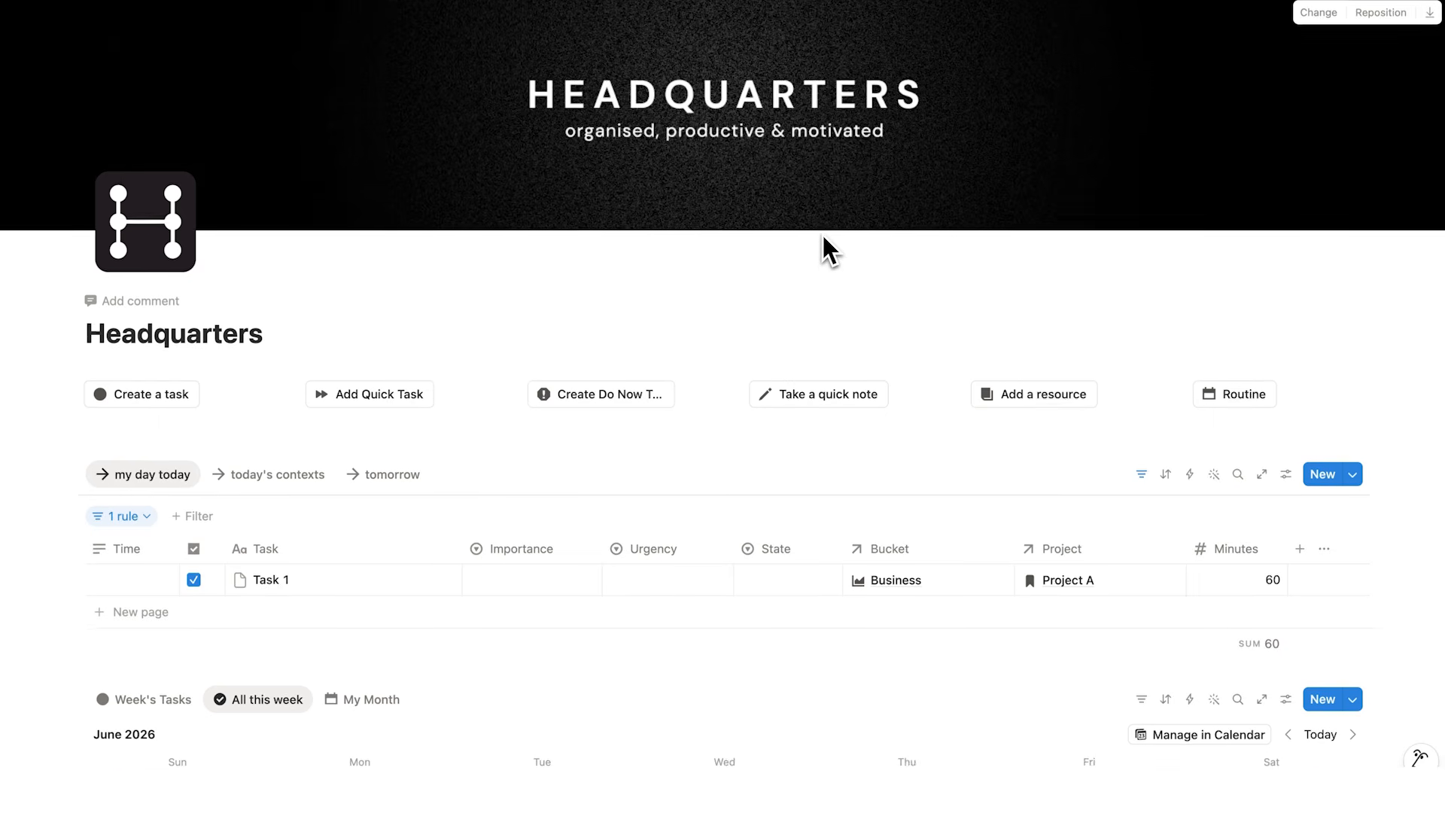
Add a page to Workspaces using the New Workspace template and title it Bin
scroll(821, 234, down, 10)
scroll(822, 220, down, 10)
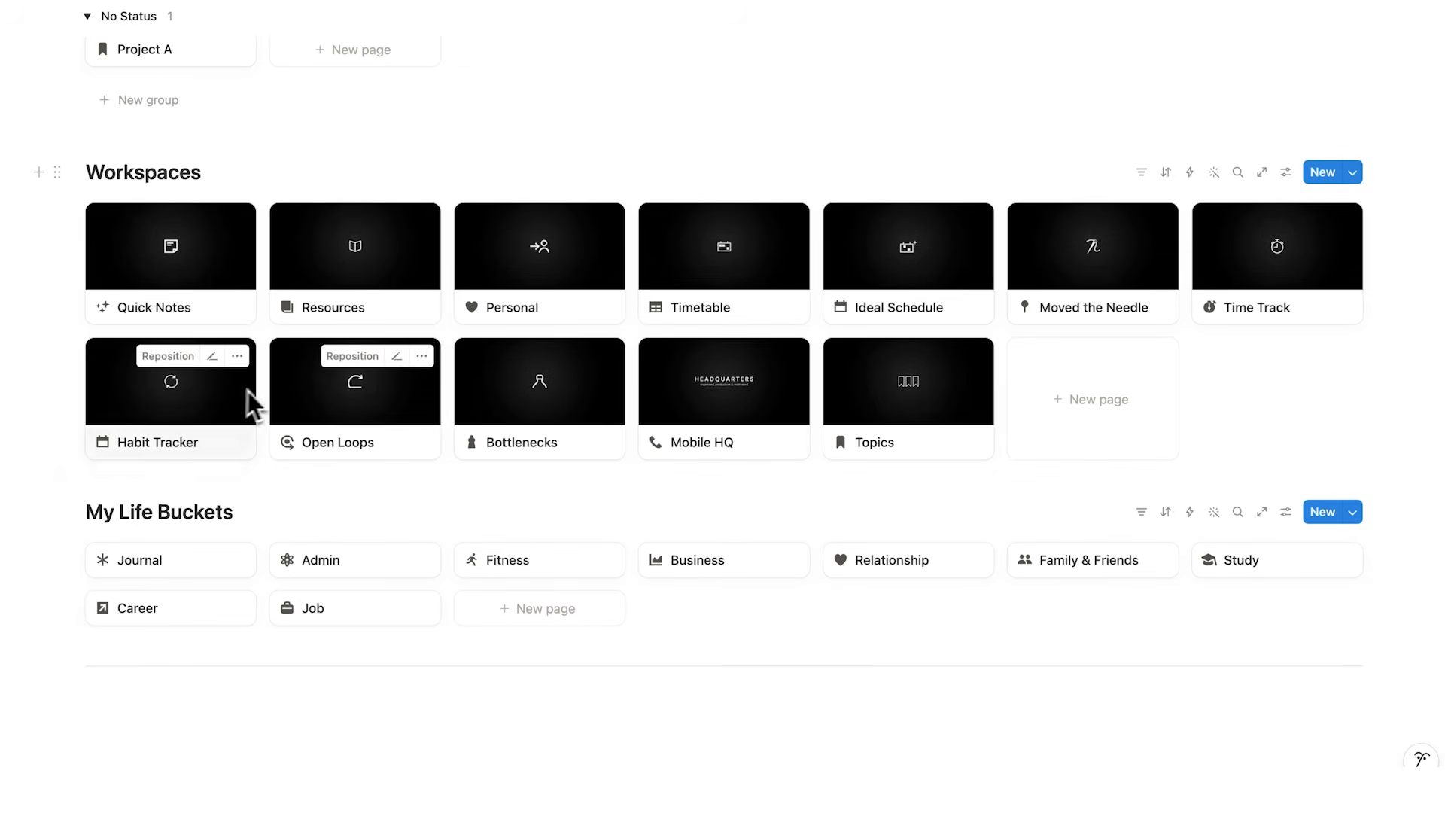
click(1067, 400)
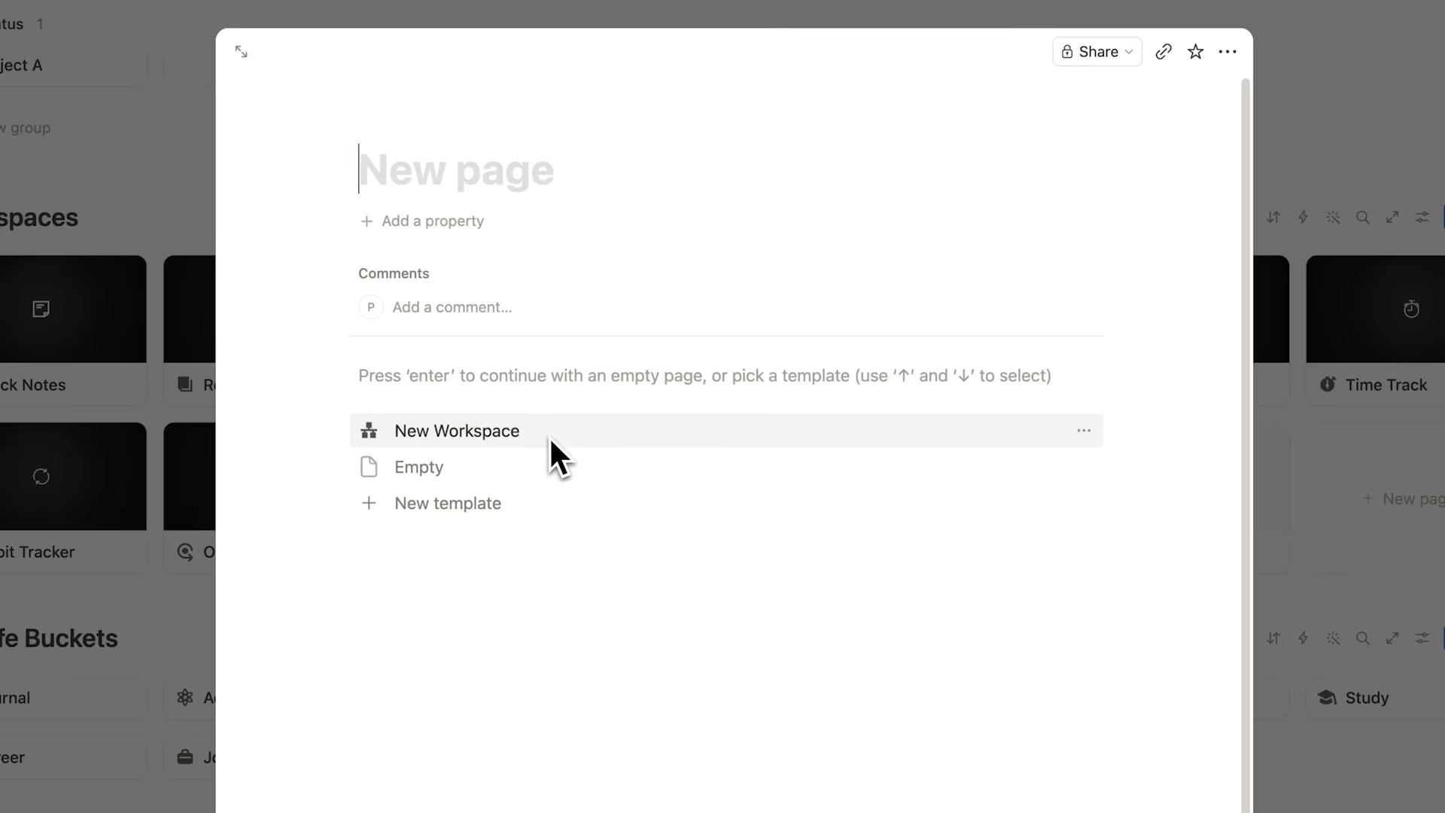
click(558, 435)
text(Bin)
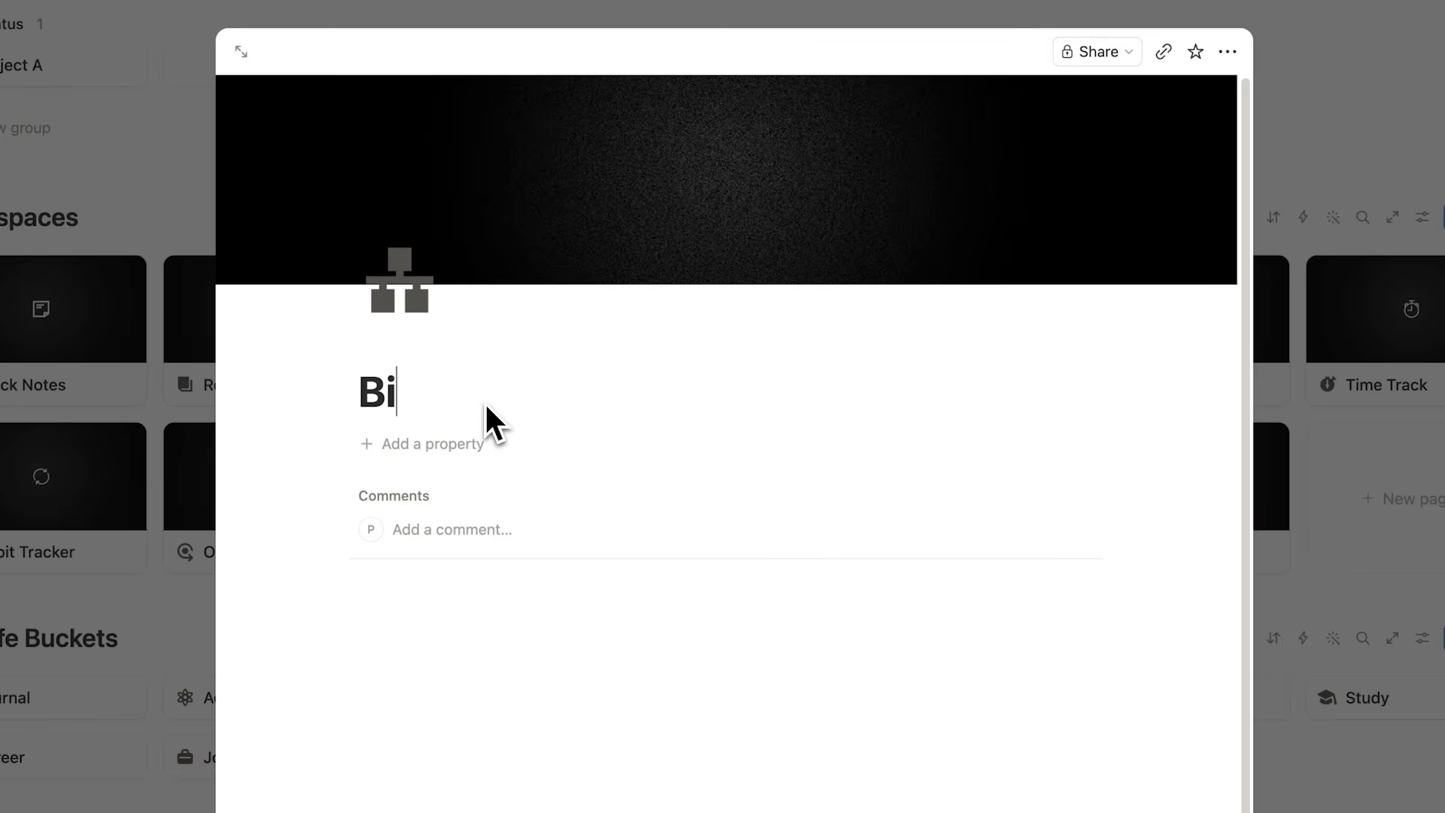
Set the Bin workspace page's icon to the dark grey trash can
click(399, 280)
mouse_move(280, 471)
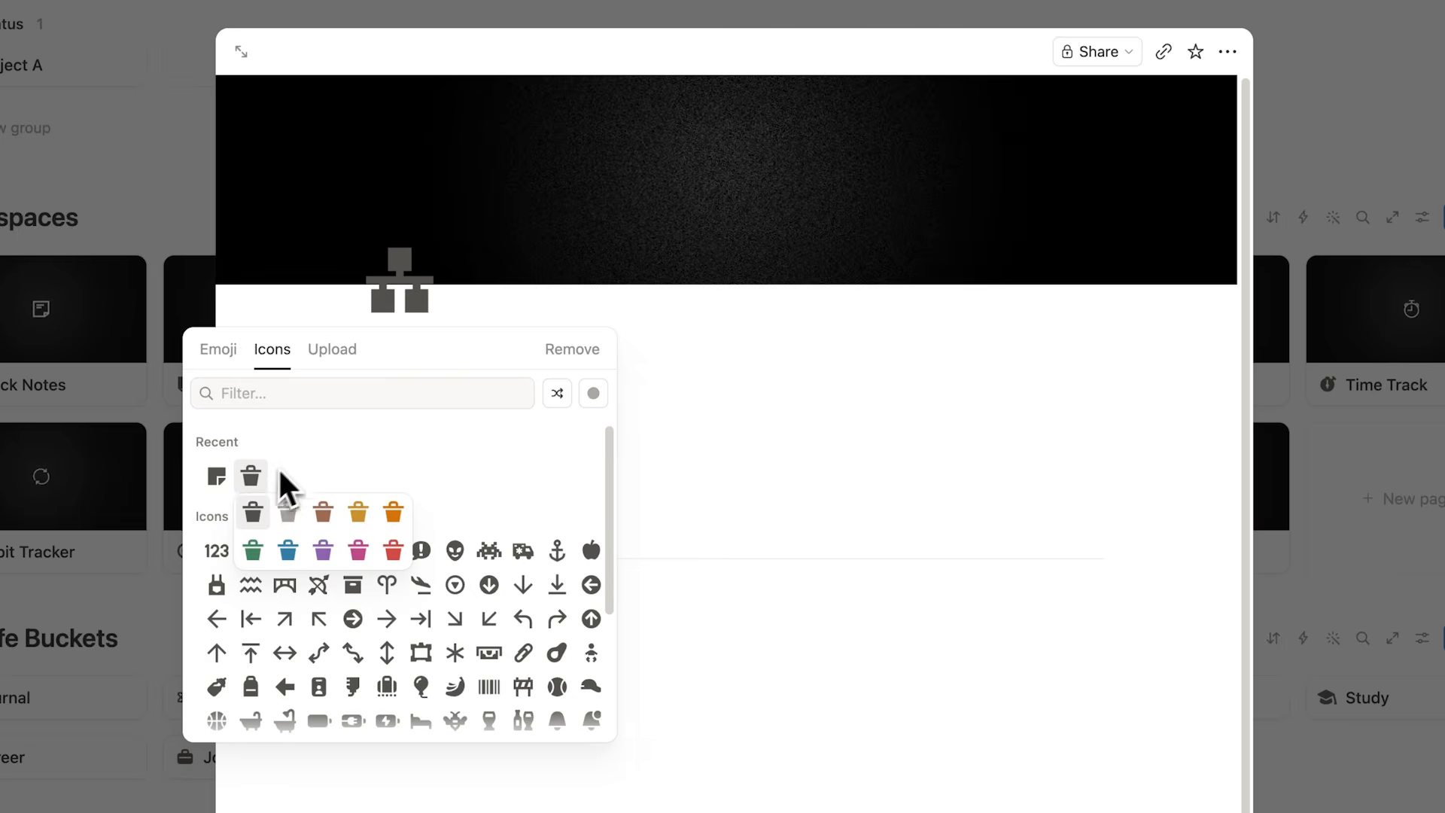
click(253, 512)
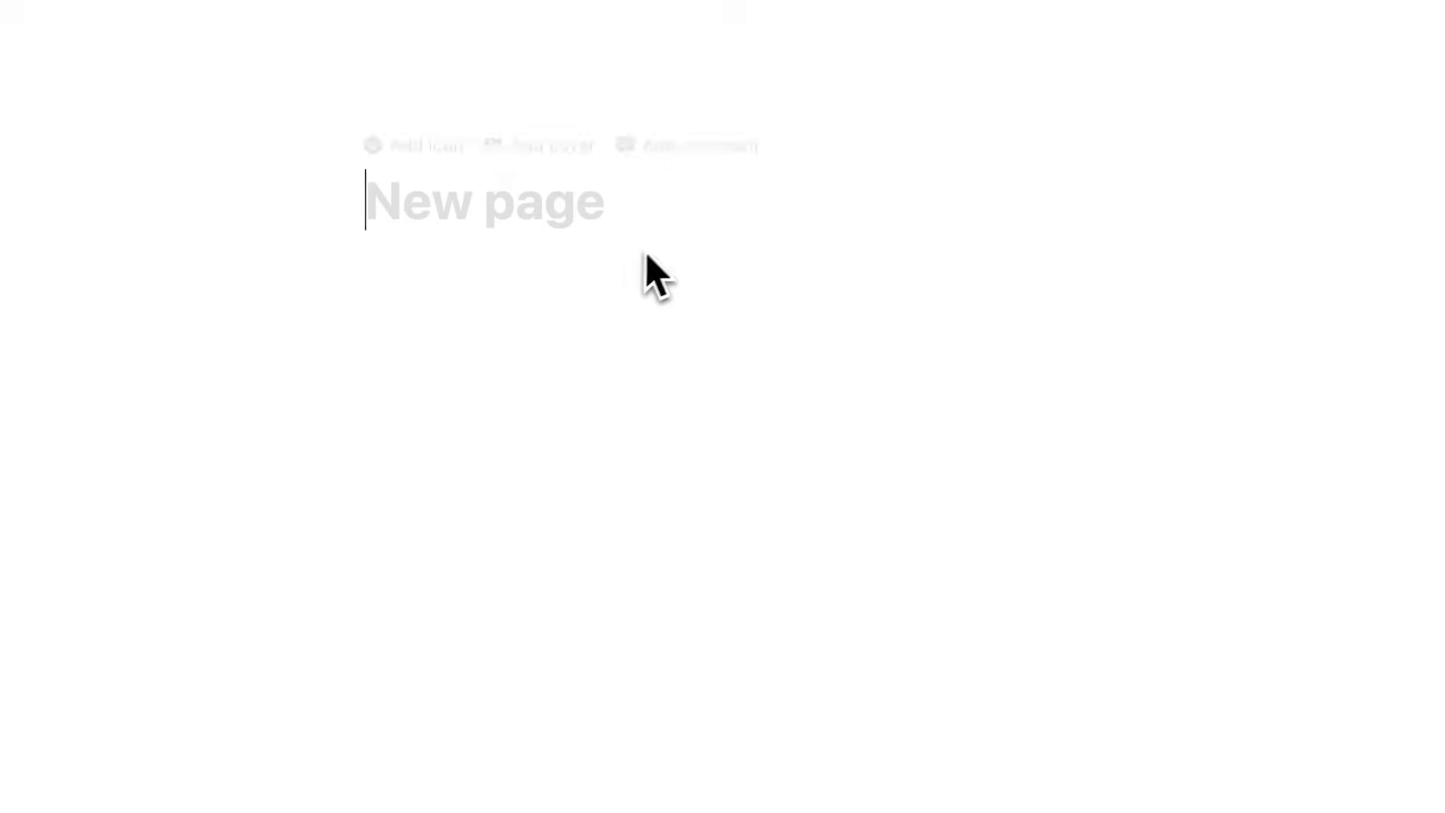
Title the blank new page Bin and replace its random emoji with the dark grey trash can icon
text(Bin)
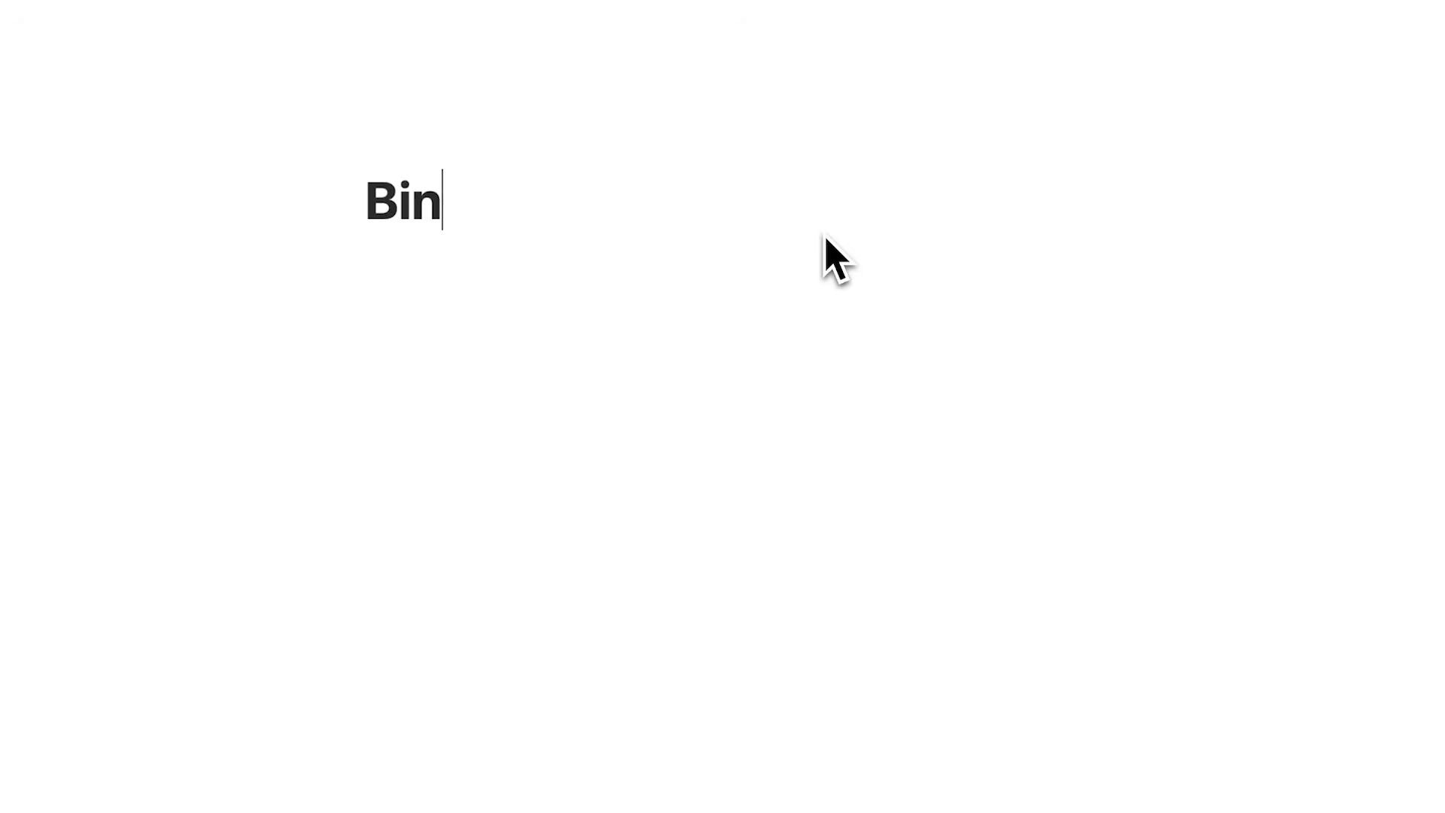
click(452, 146)
click(413, 193)
click(247, 292)
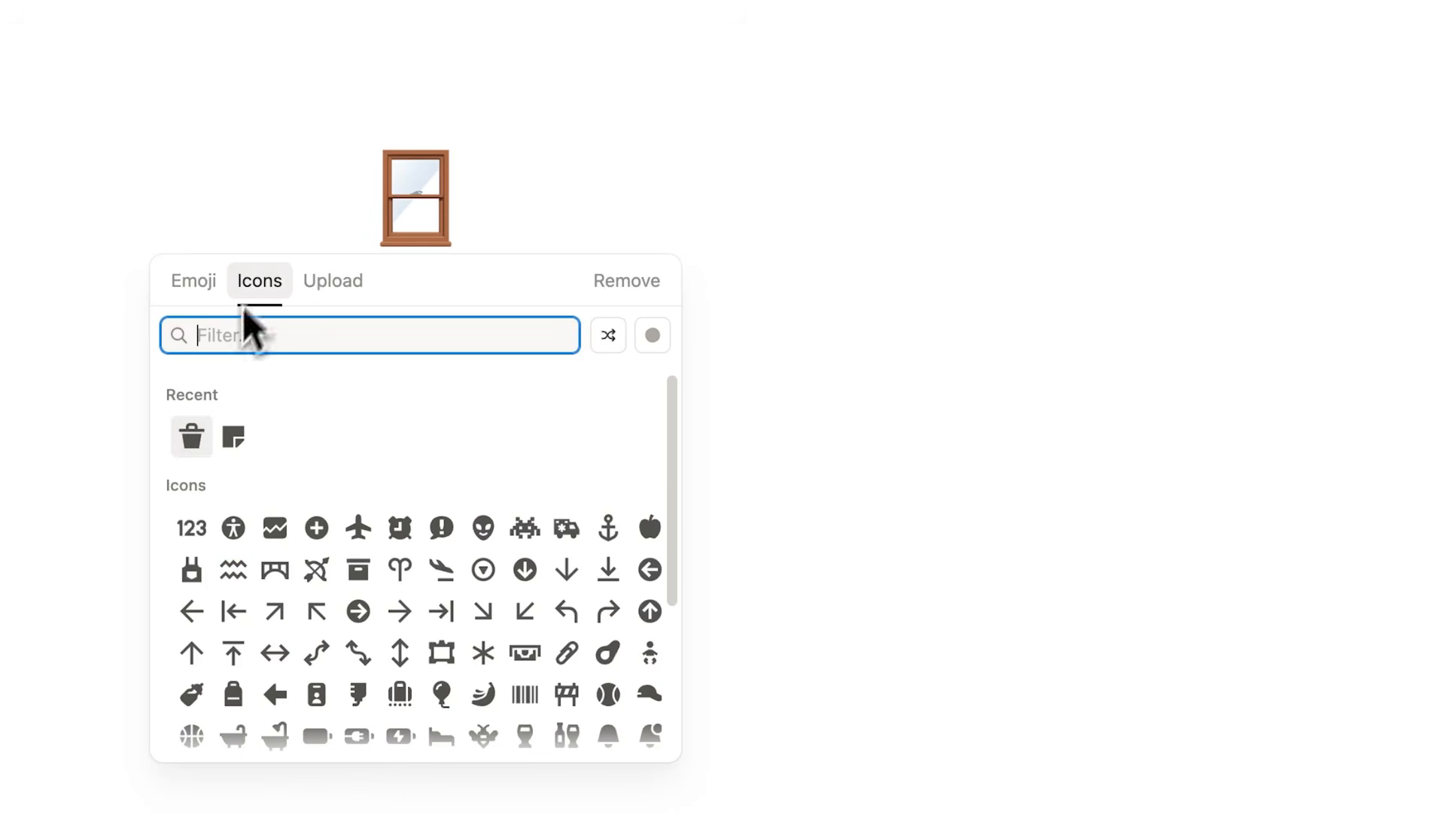
click(187, 443)
click(194, 481)
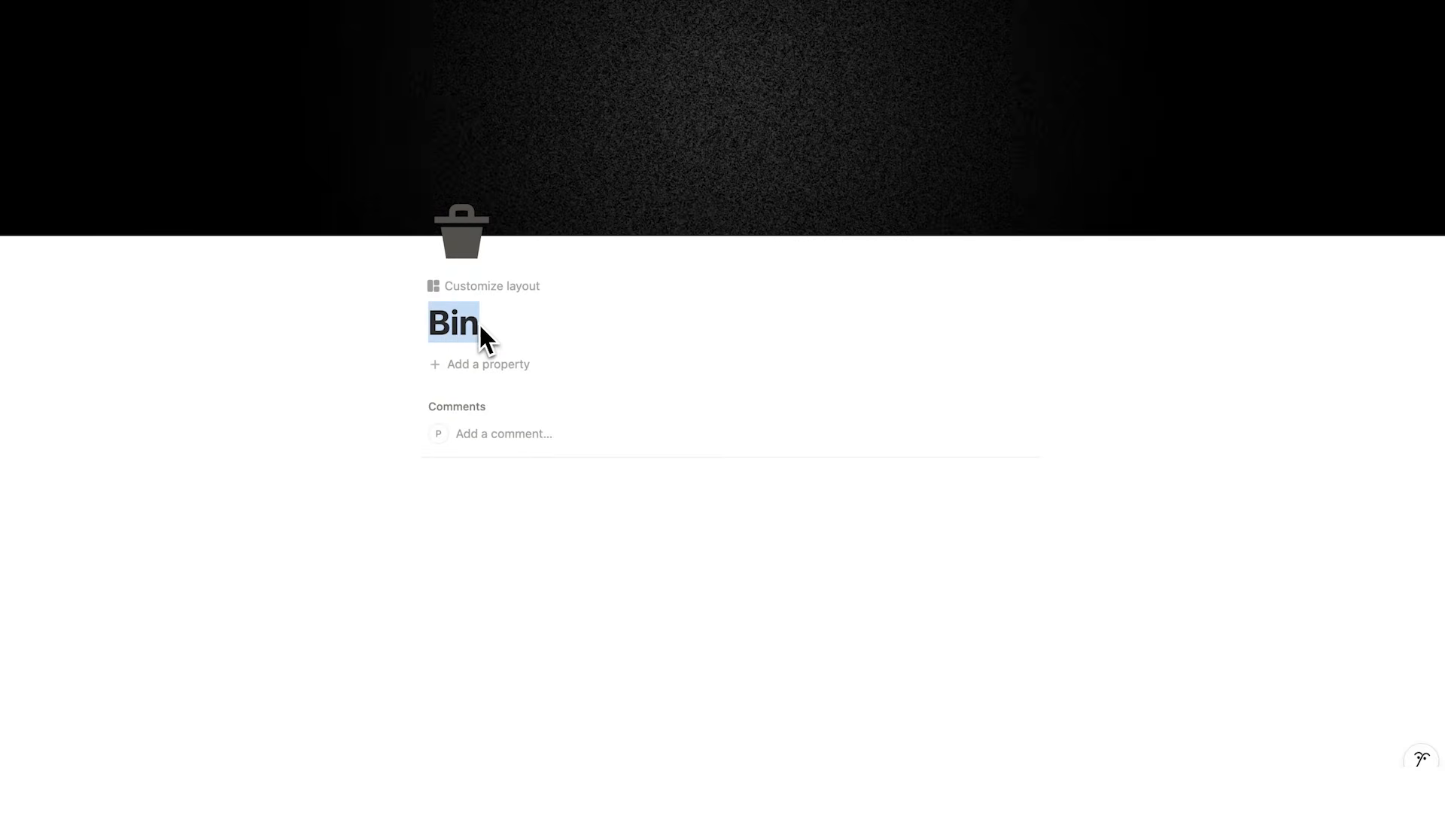
click(480, 322)
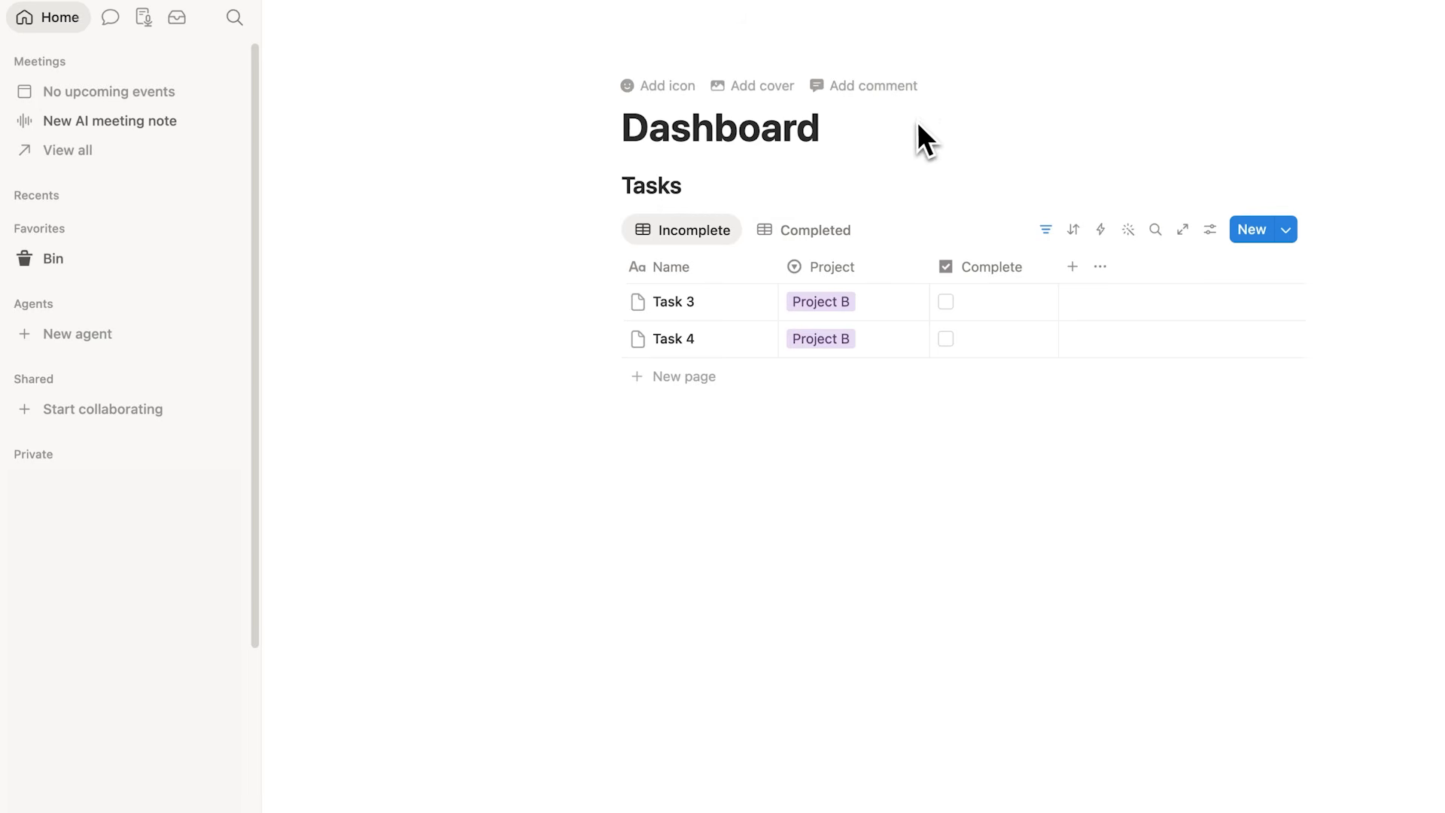
Insert a blank line below the Dashboard title and check the Tasks table's Completed view before returning to Incomplete
click(917, 123)
key(Return)
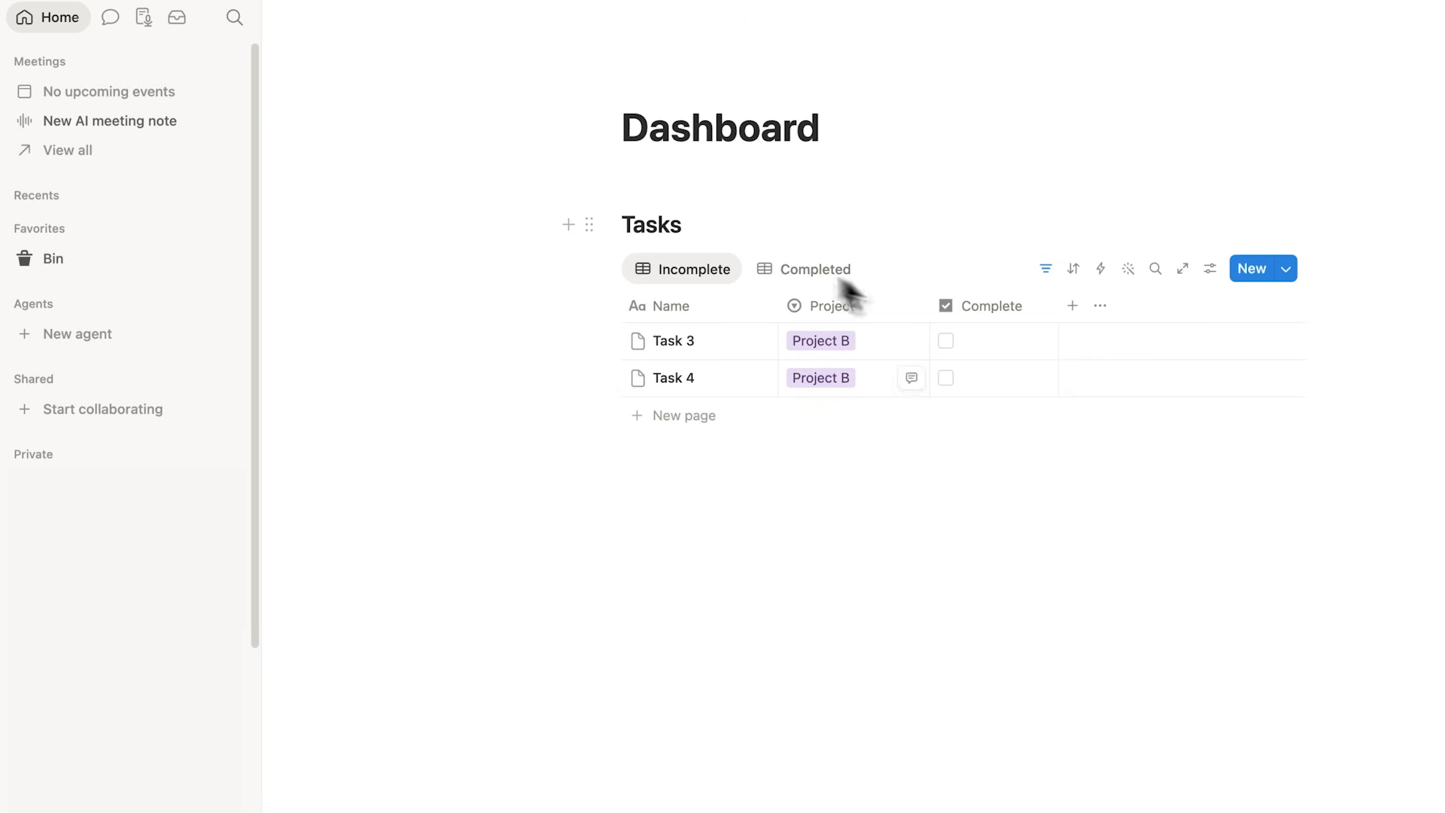
click(813, 270)
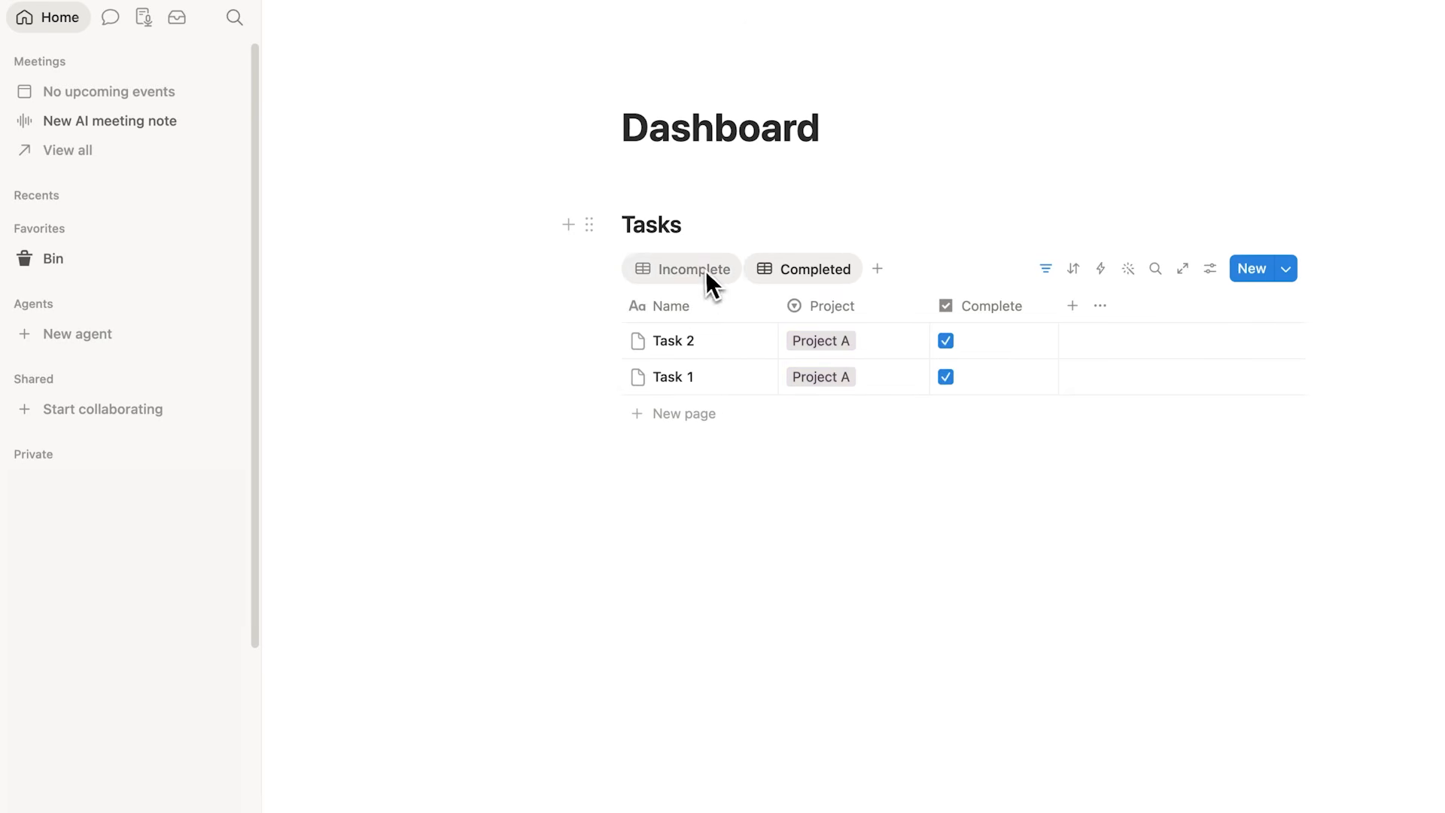
click(677, 271)
Add the text "note goes here" and an empty image block below the Dashboard's Tasks table
click(741, 576)
text(/image)
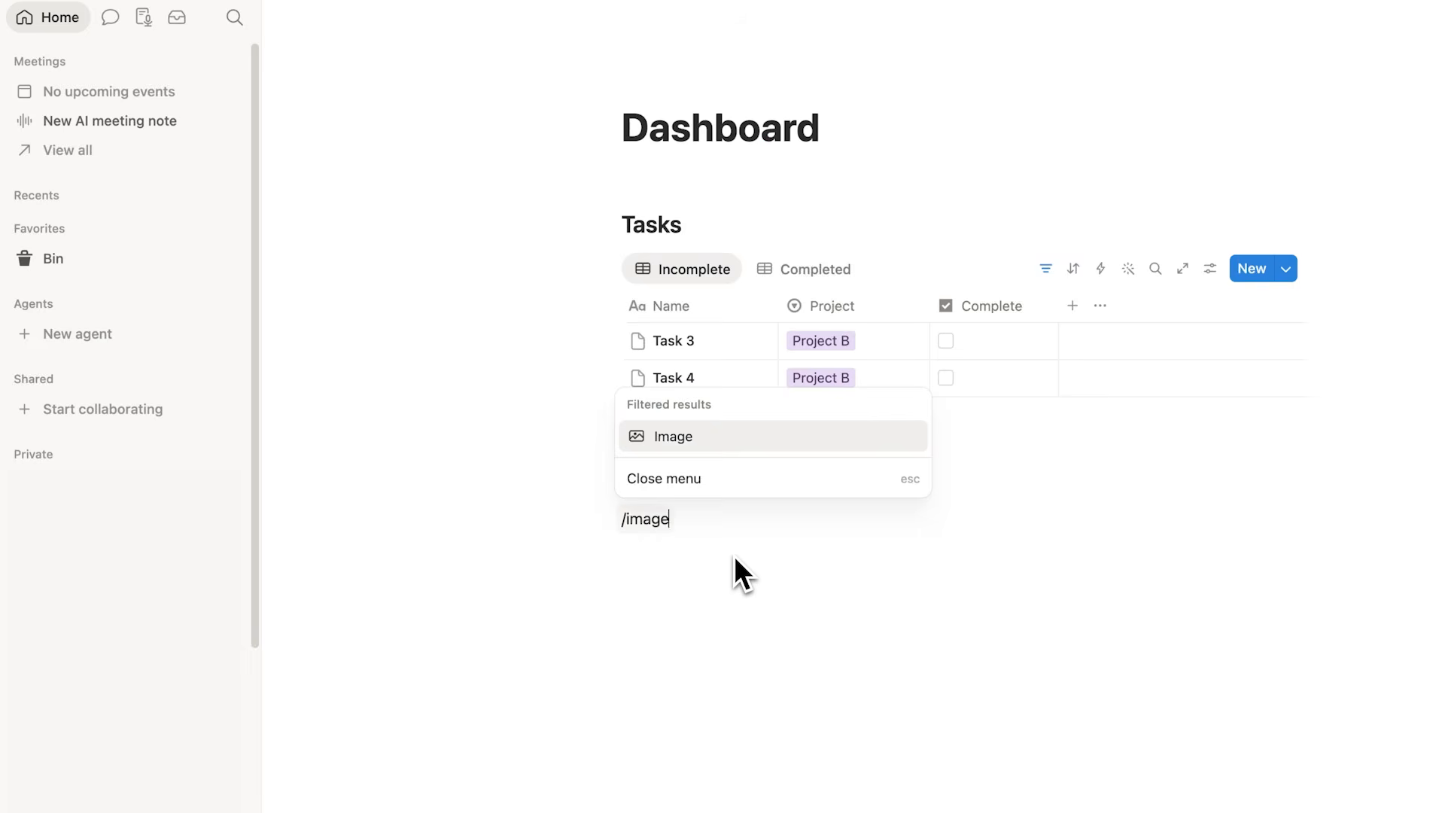
click(736, 444)
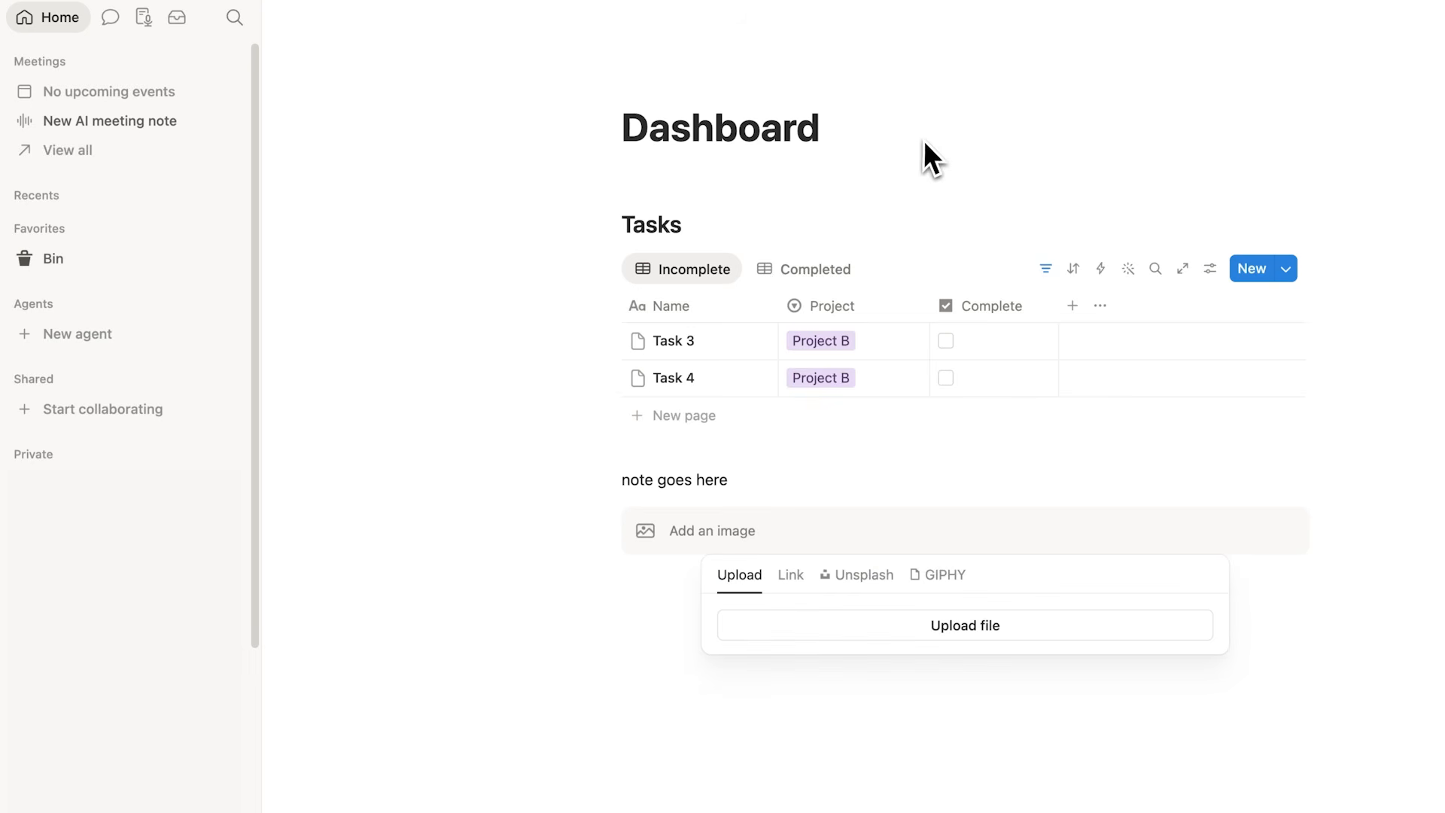
click(595, 520)
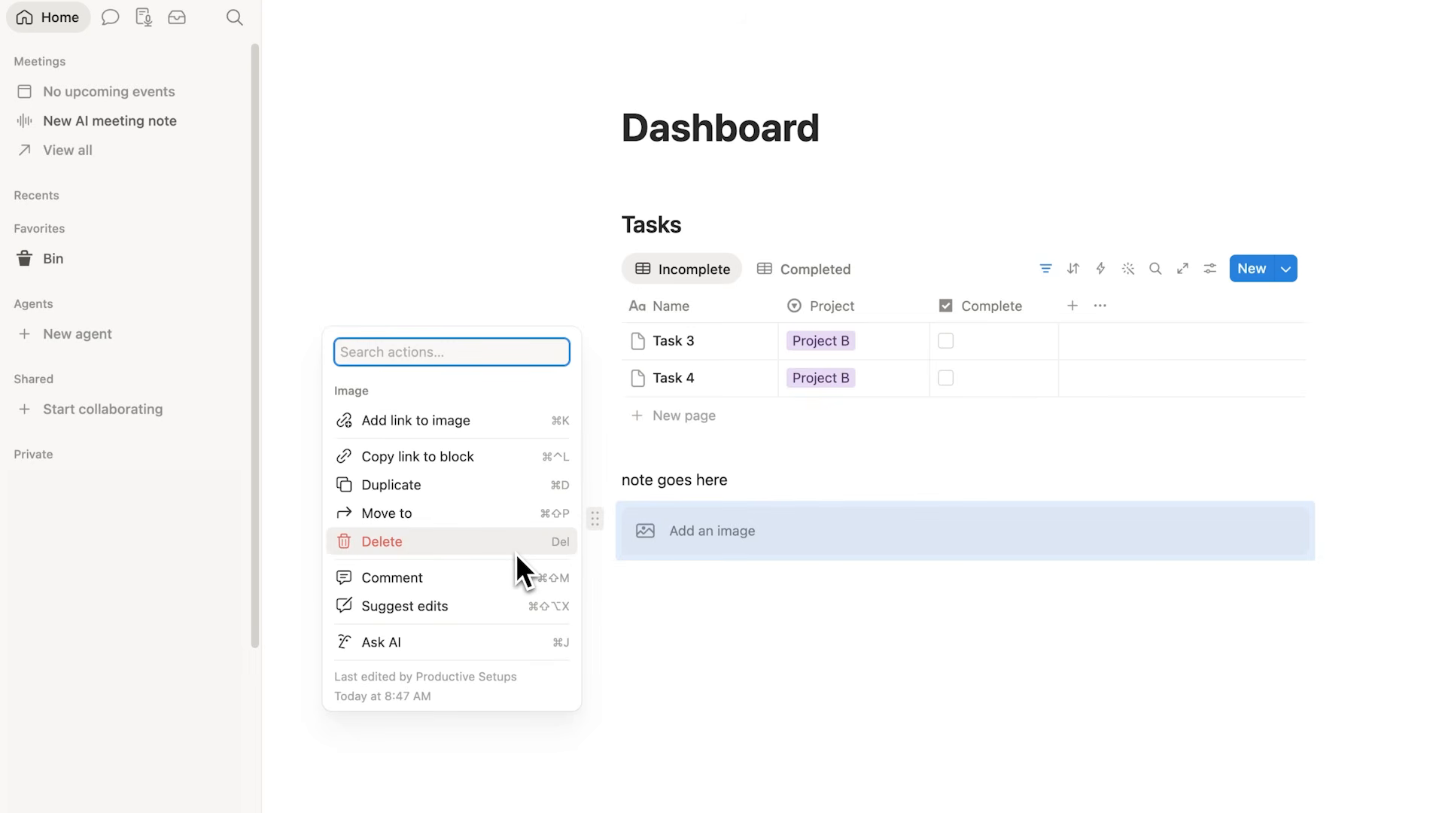
click(815, 612)
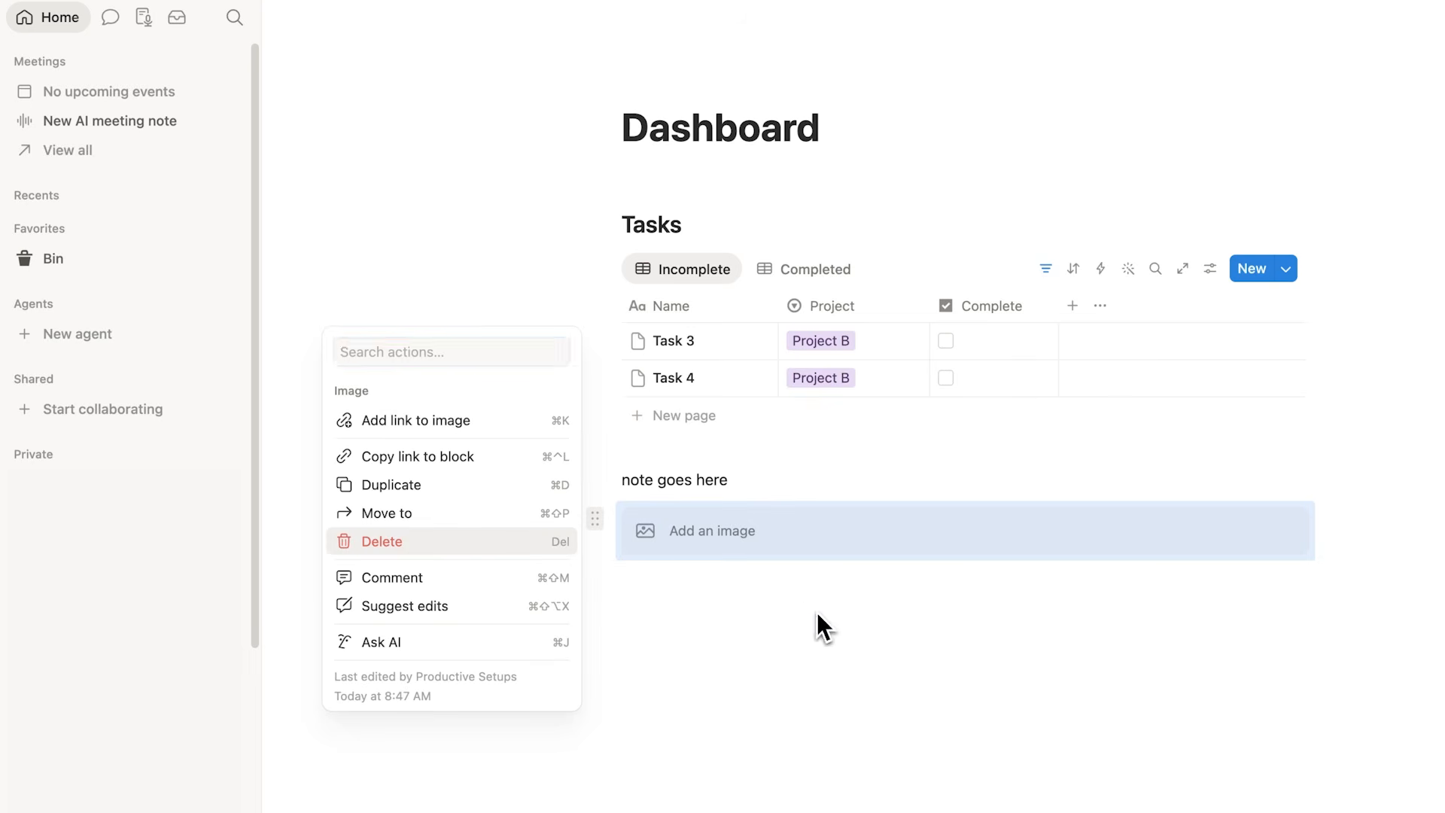
click(749, 485)
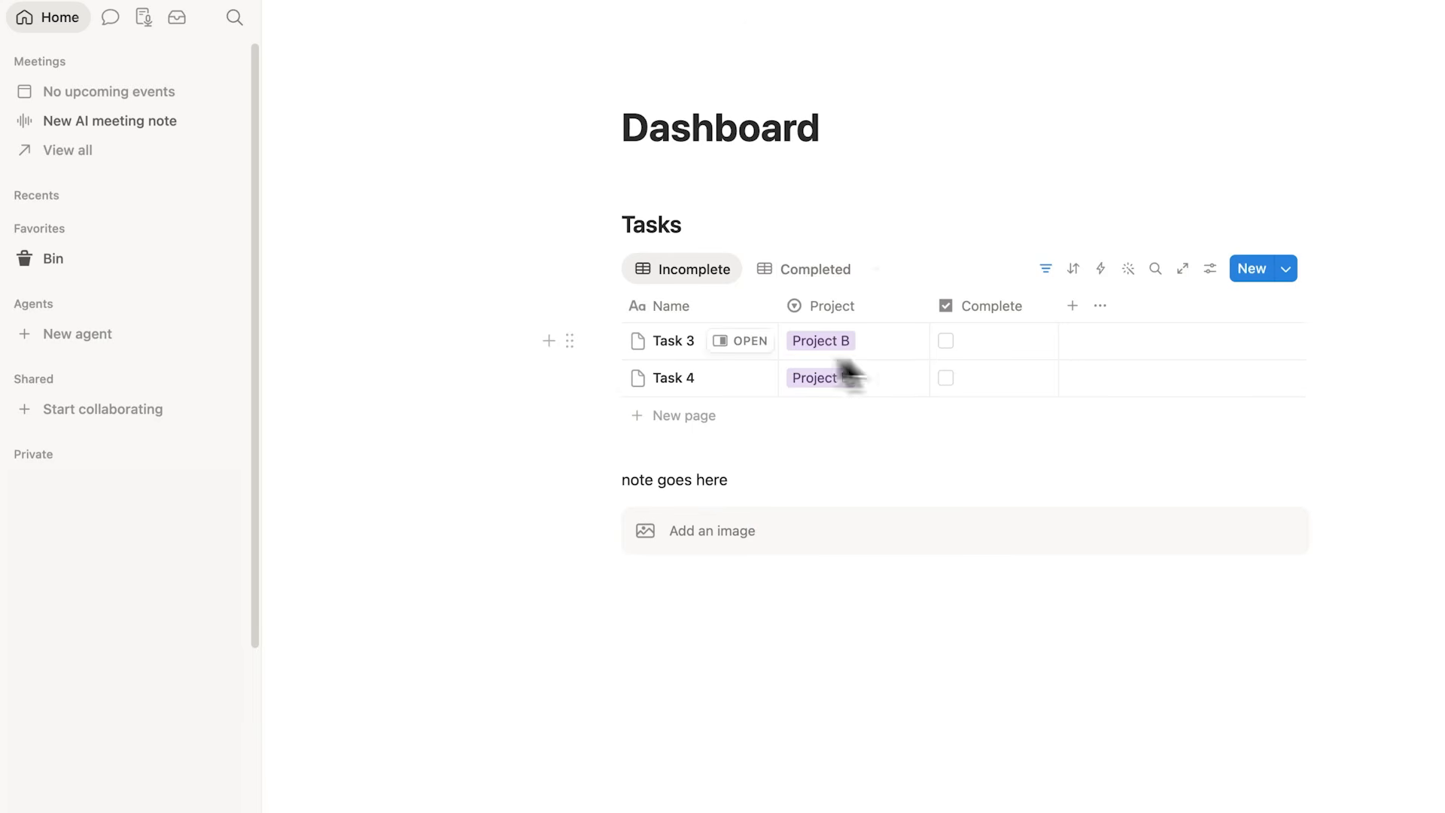
Move all of the Dashboard's content blocks into the favourited Bin page and open Bin
drag(431, 179, 1381, 642)
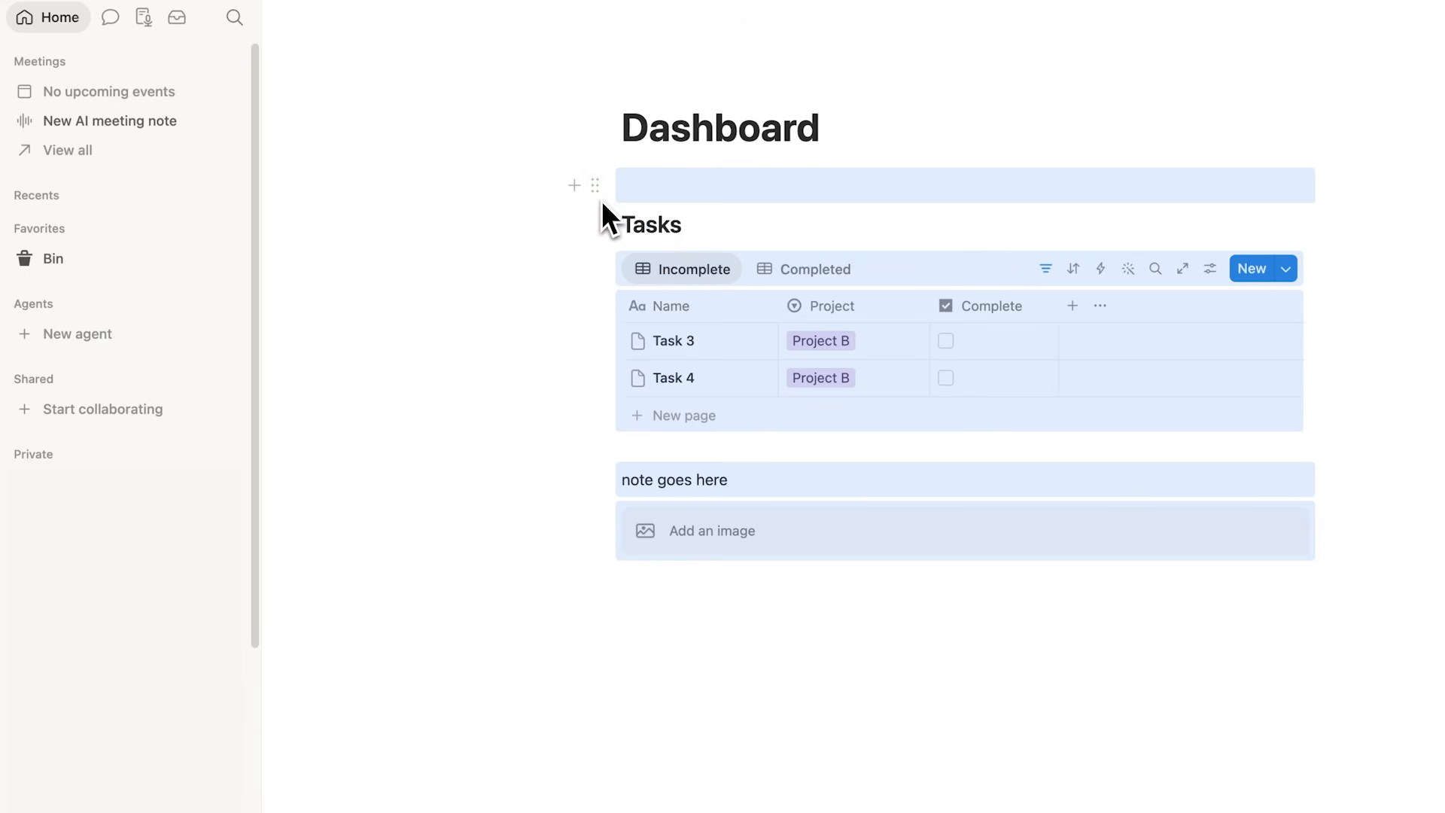
drag(599, 192, 185, 255)
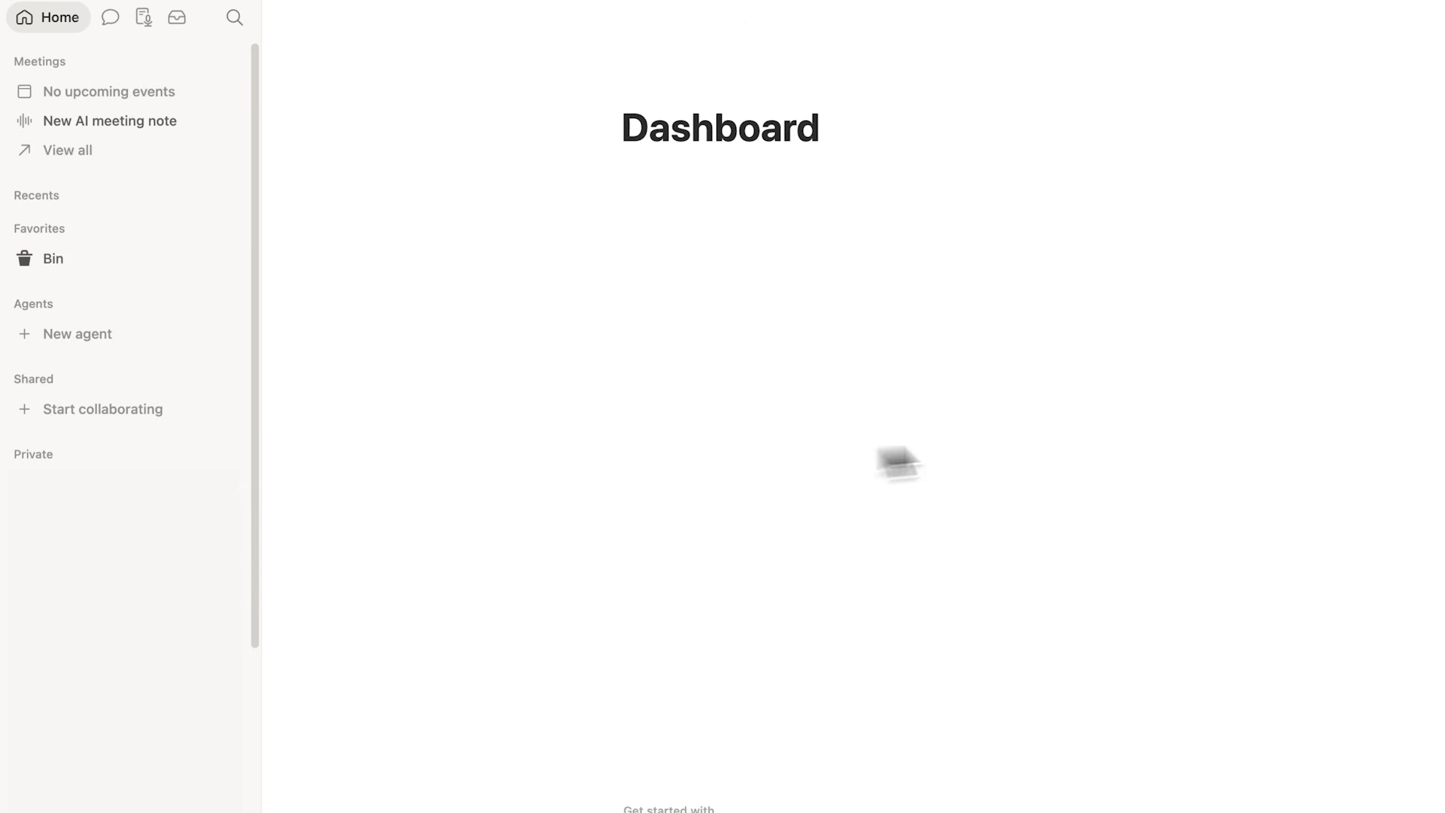
click(167, 261)
Examine the block types offered by the slash command below Bin's image block, from basic blocks to media
scroll(852, 254, down, 5)
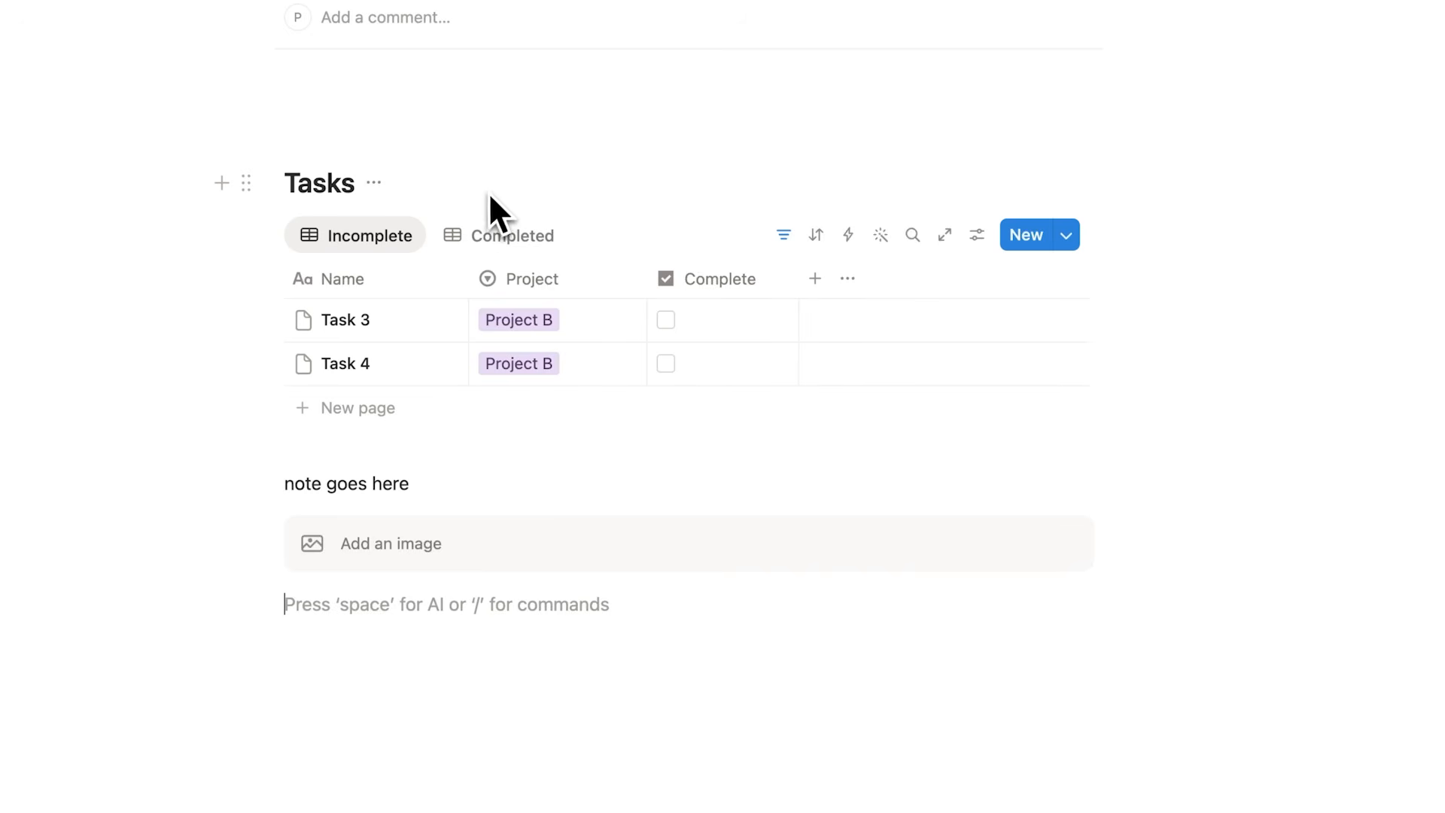
key(Return)
key(Return)
scroll(403, 285, down, 3)
click(376, 455)
text(/)
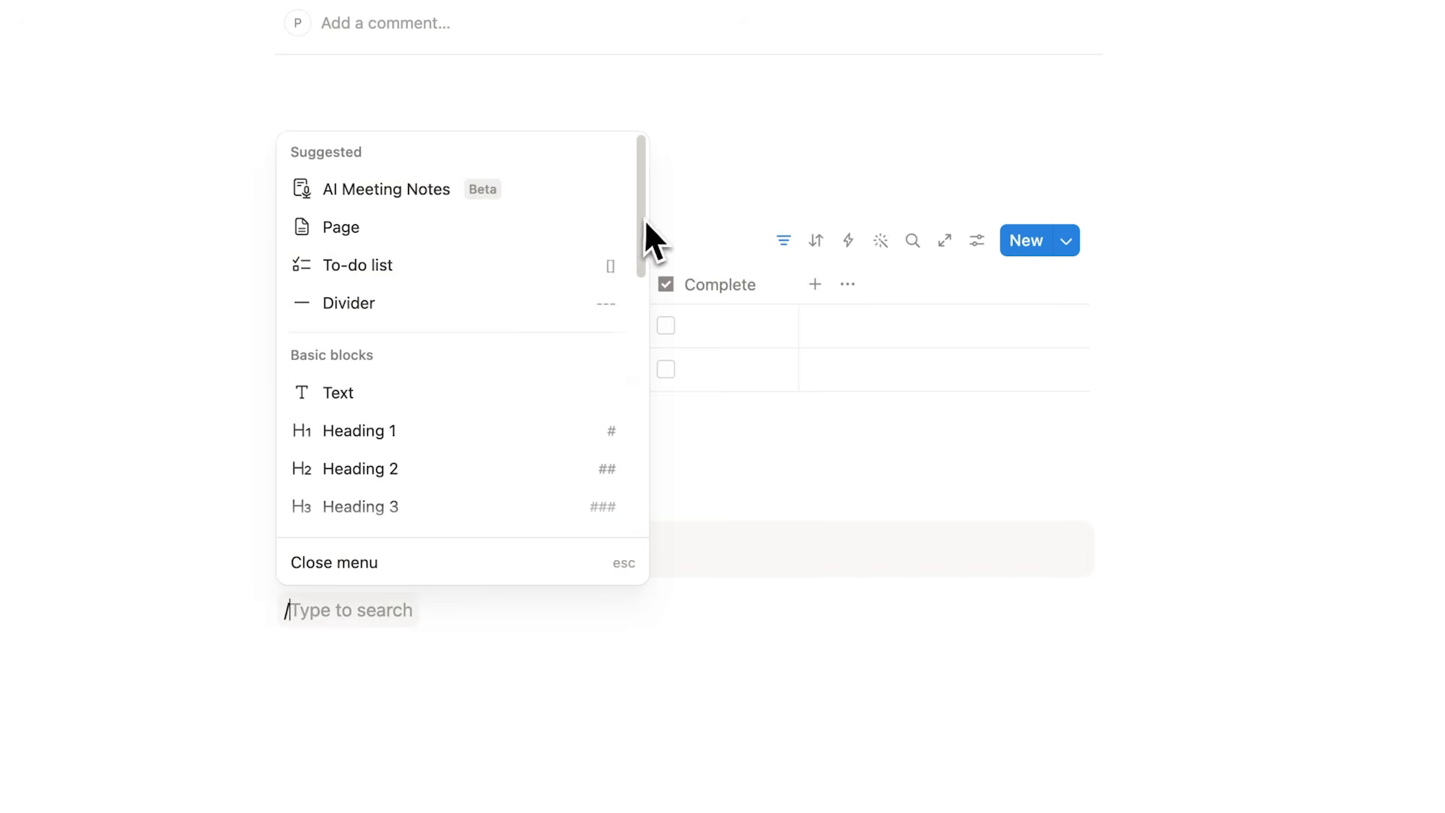
scroll(527, 230, down, 1)
scroll(465, 225, down, 6)
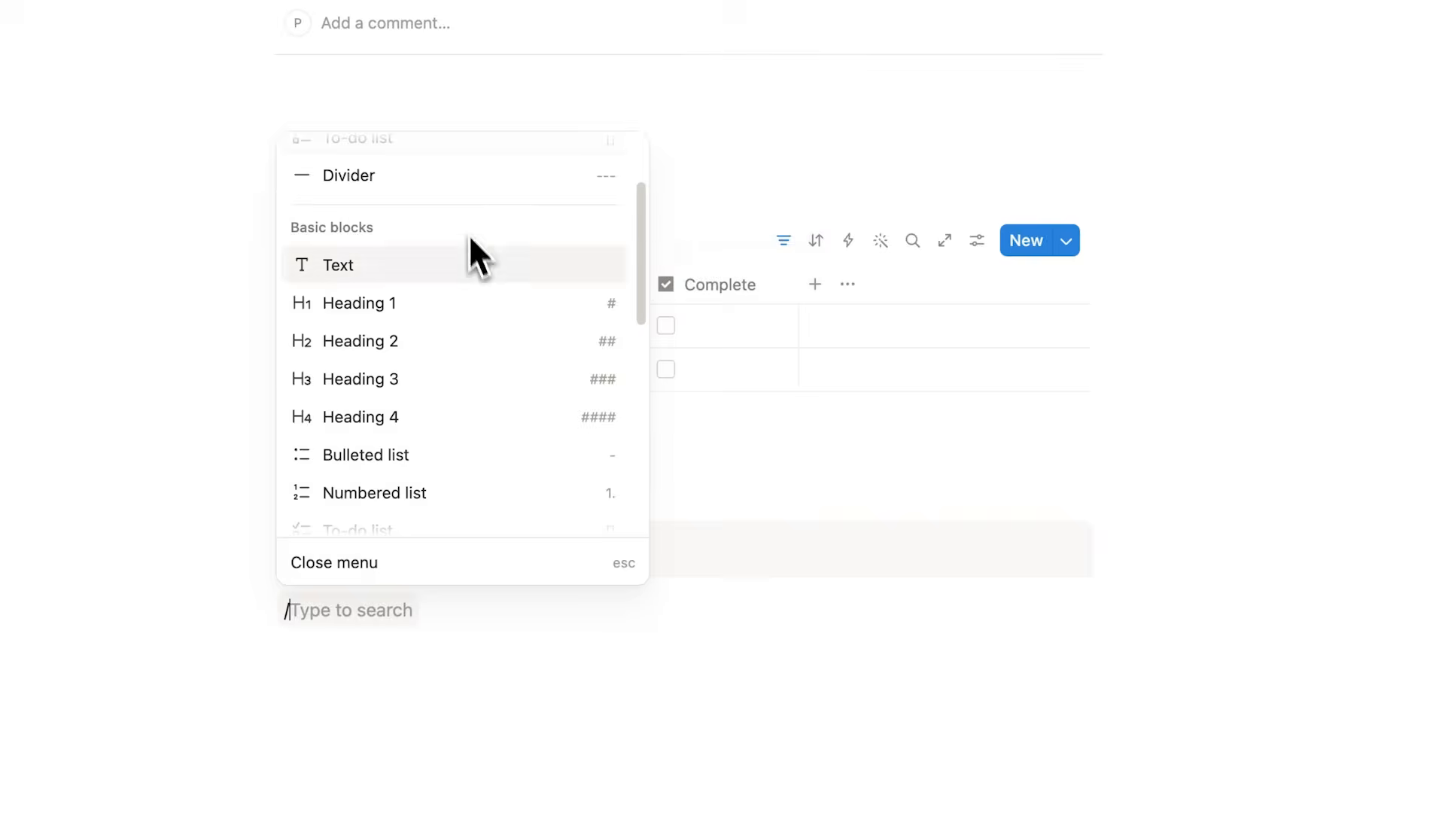
scroll(471, 351, down, 3)
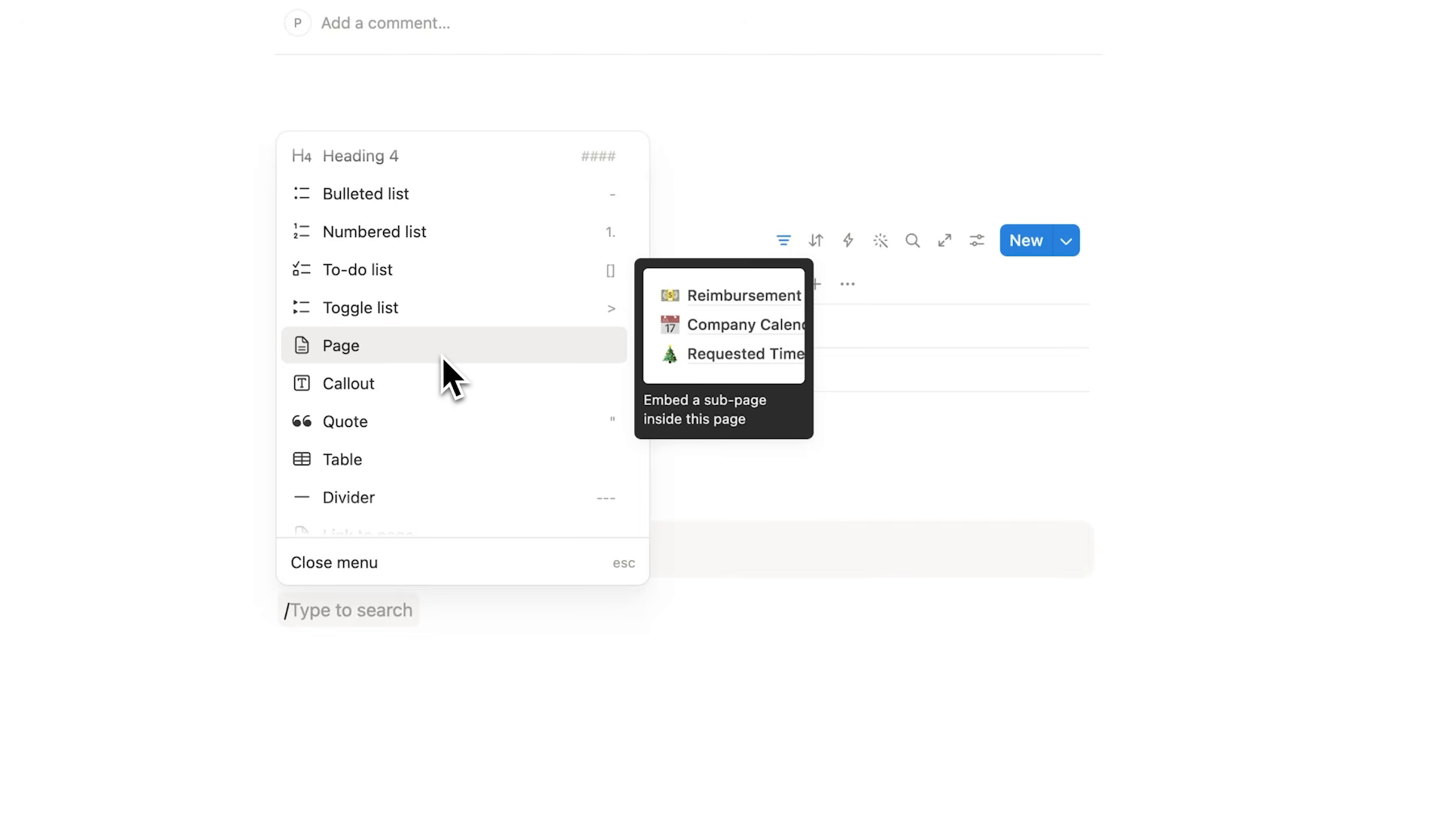
scroll(441, 355, down, 7)
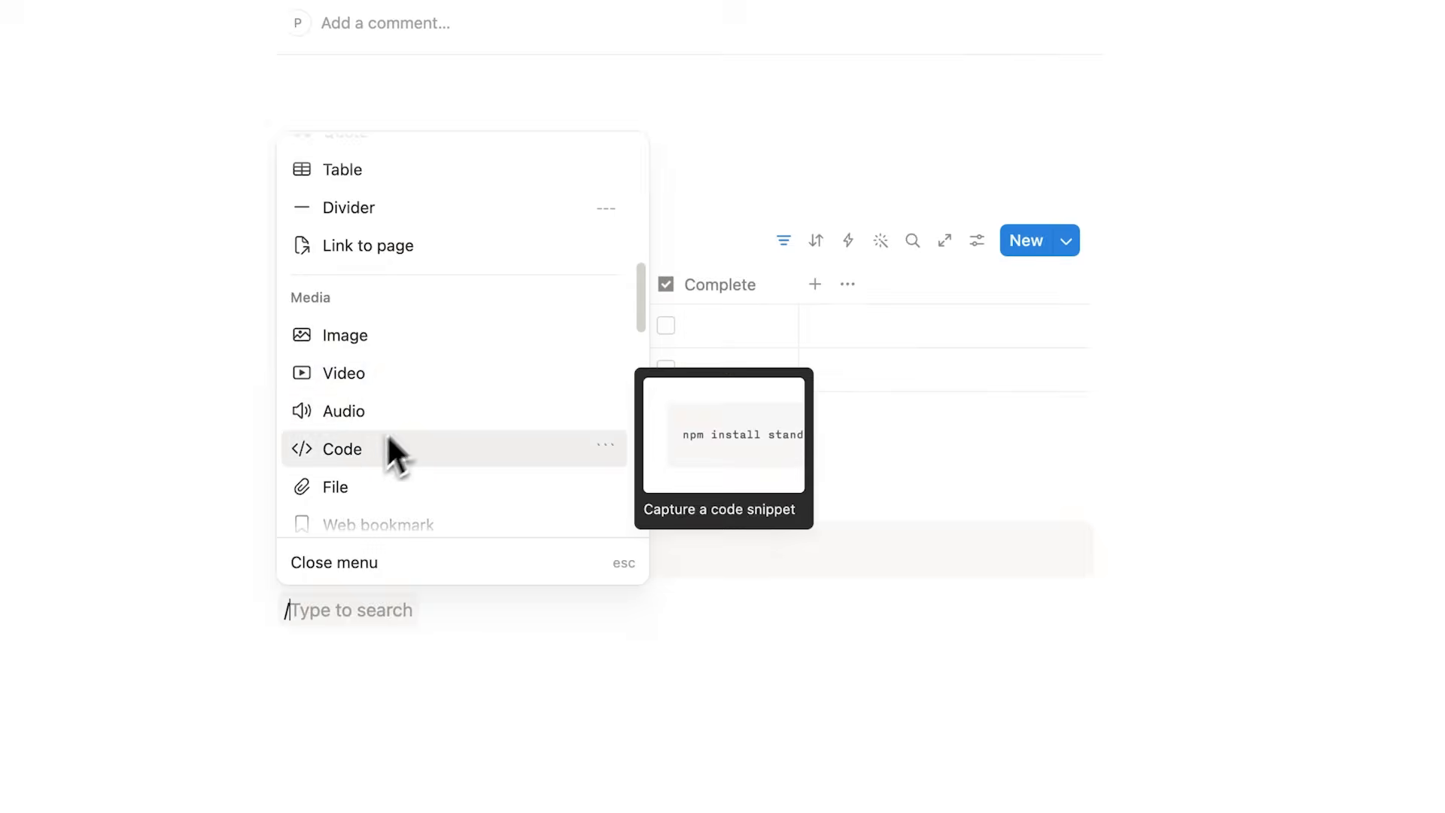
click(194, 260)
scroll(311, 401, up, 10)
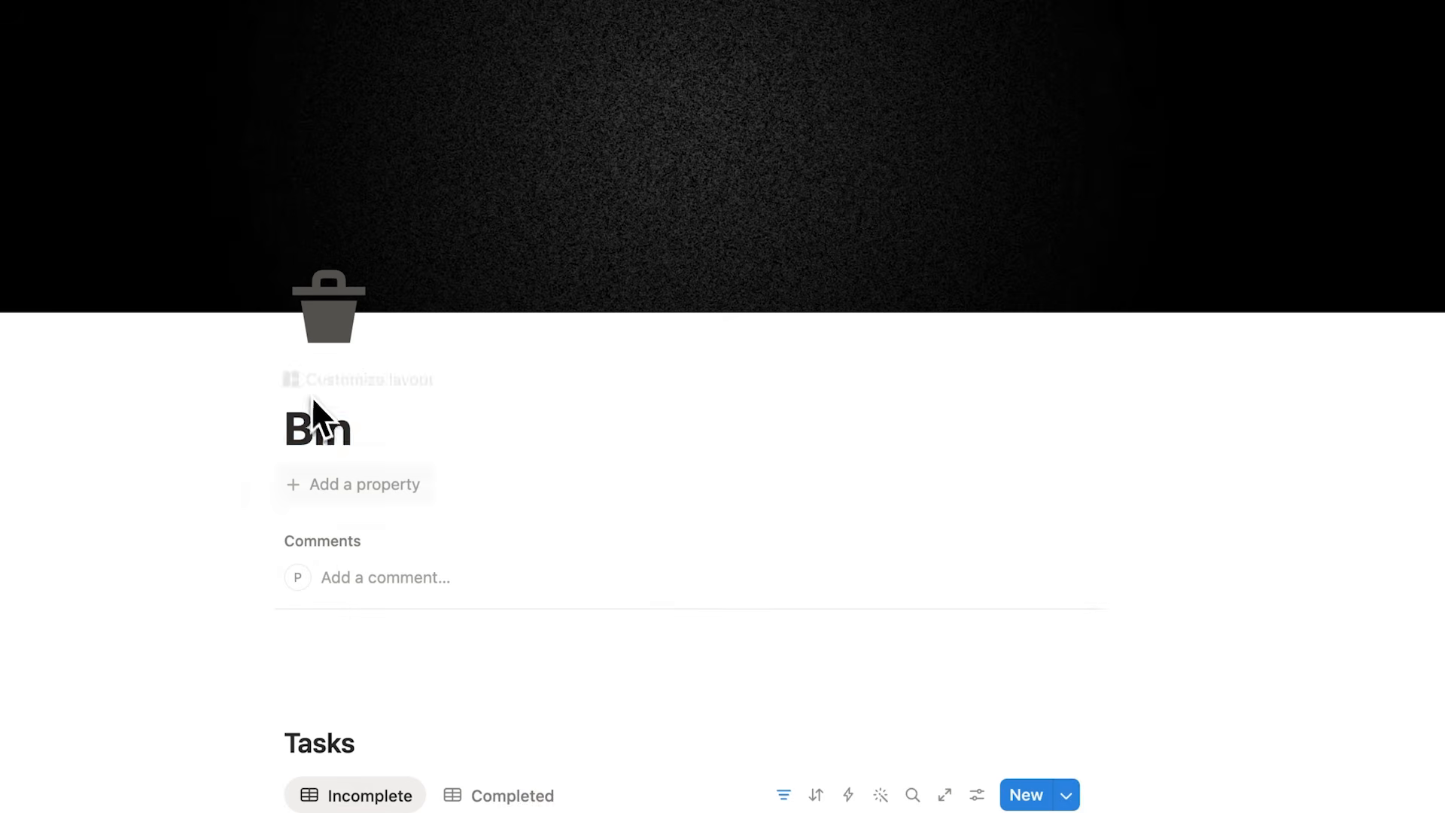
drag(436, 425, 223, 423)
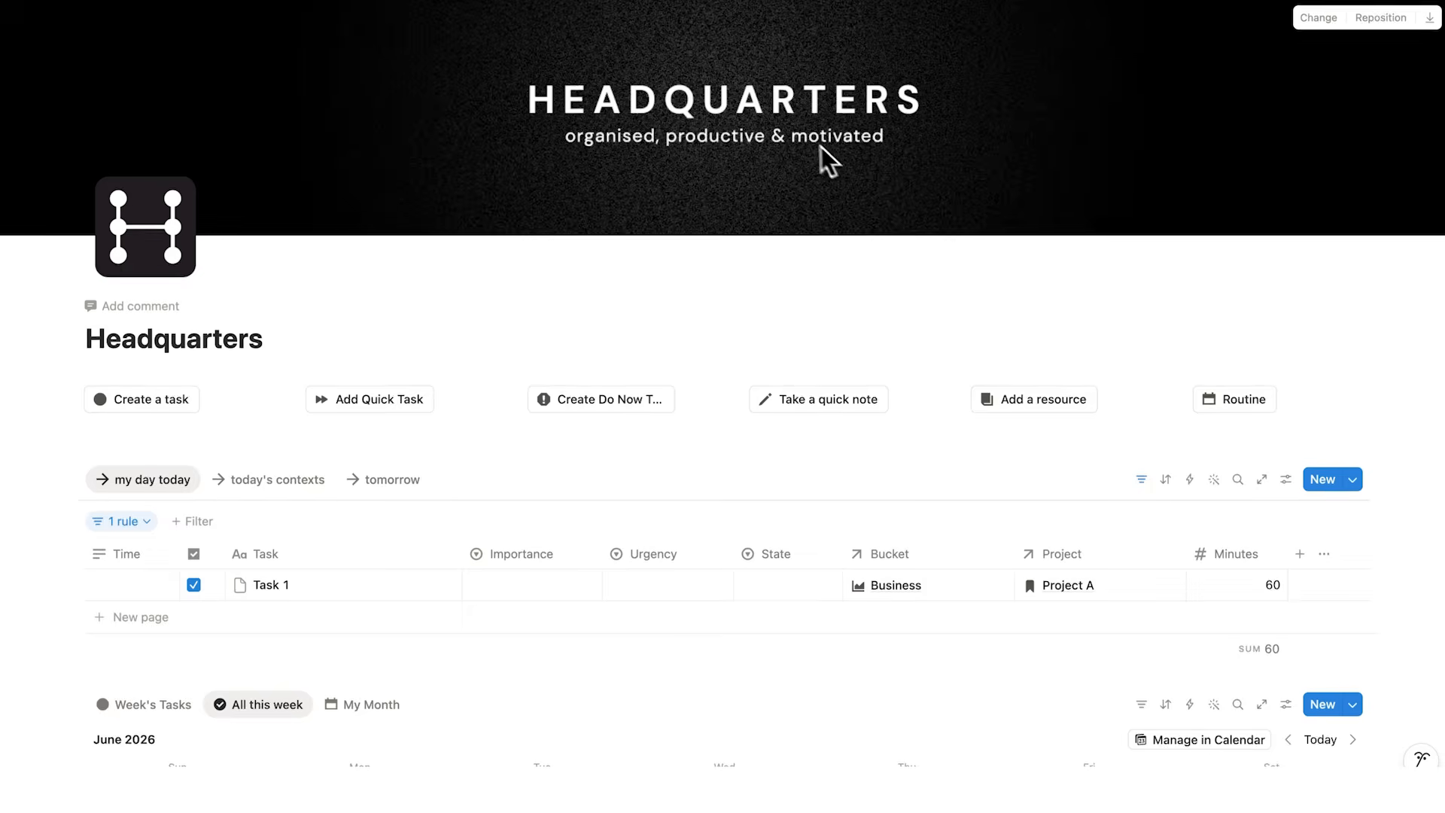
Open Bin from the Workspaces gallery on Headquarters and review its Tasks table, note and image block
scroll(802, 136, down, 20)
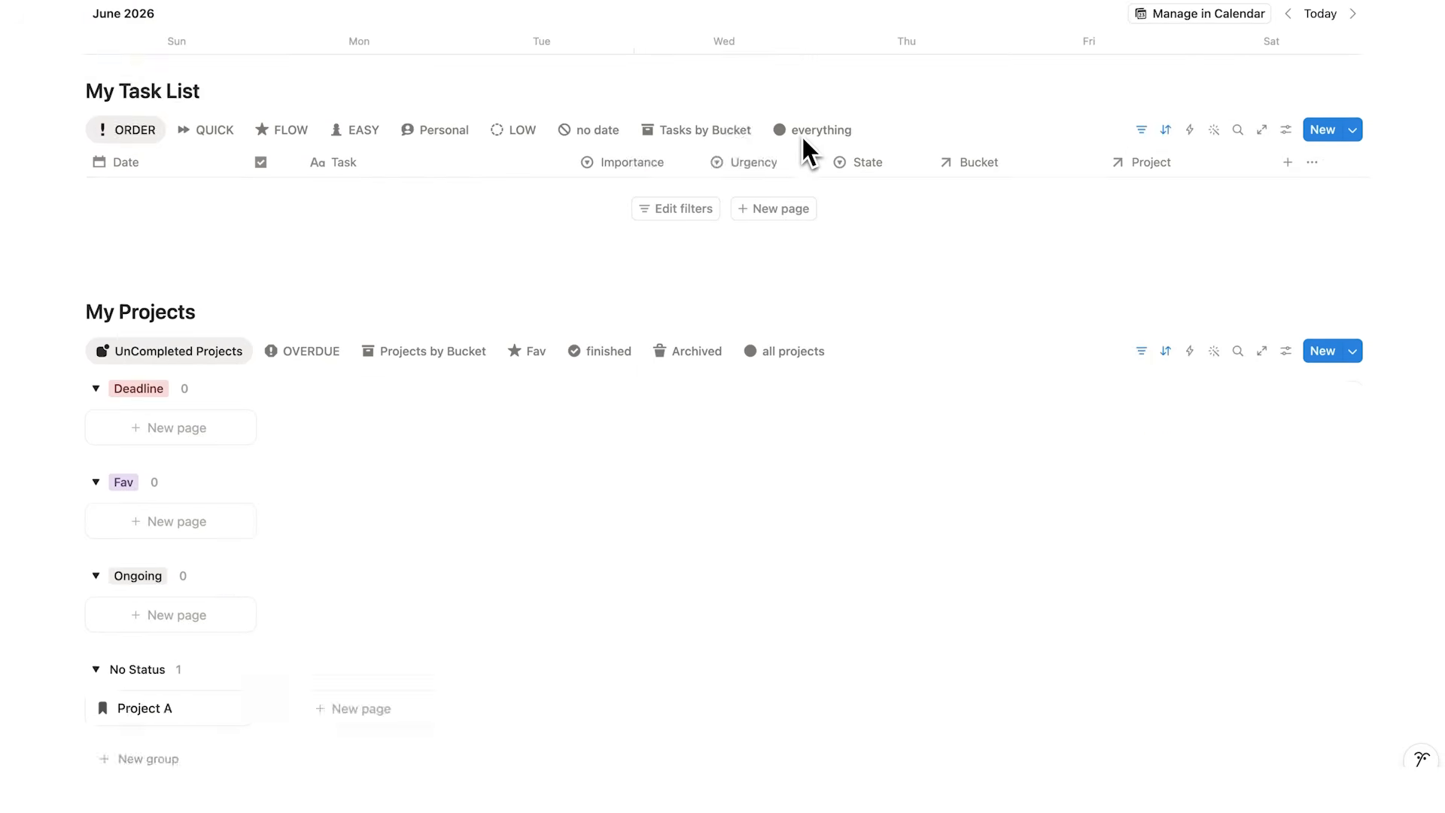
scroll(800, 135, down, 2)
scroll(1042, 298, up, 2)
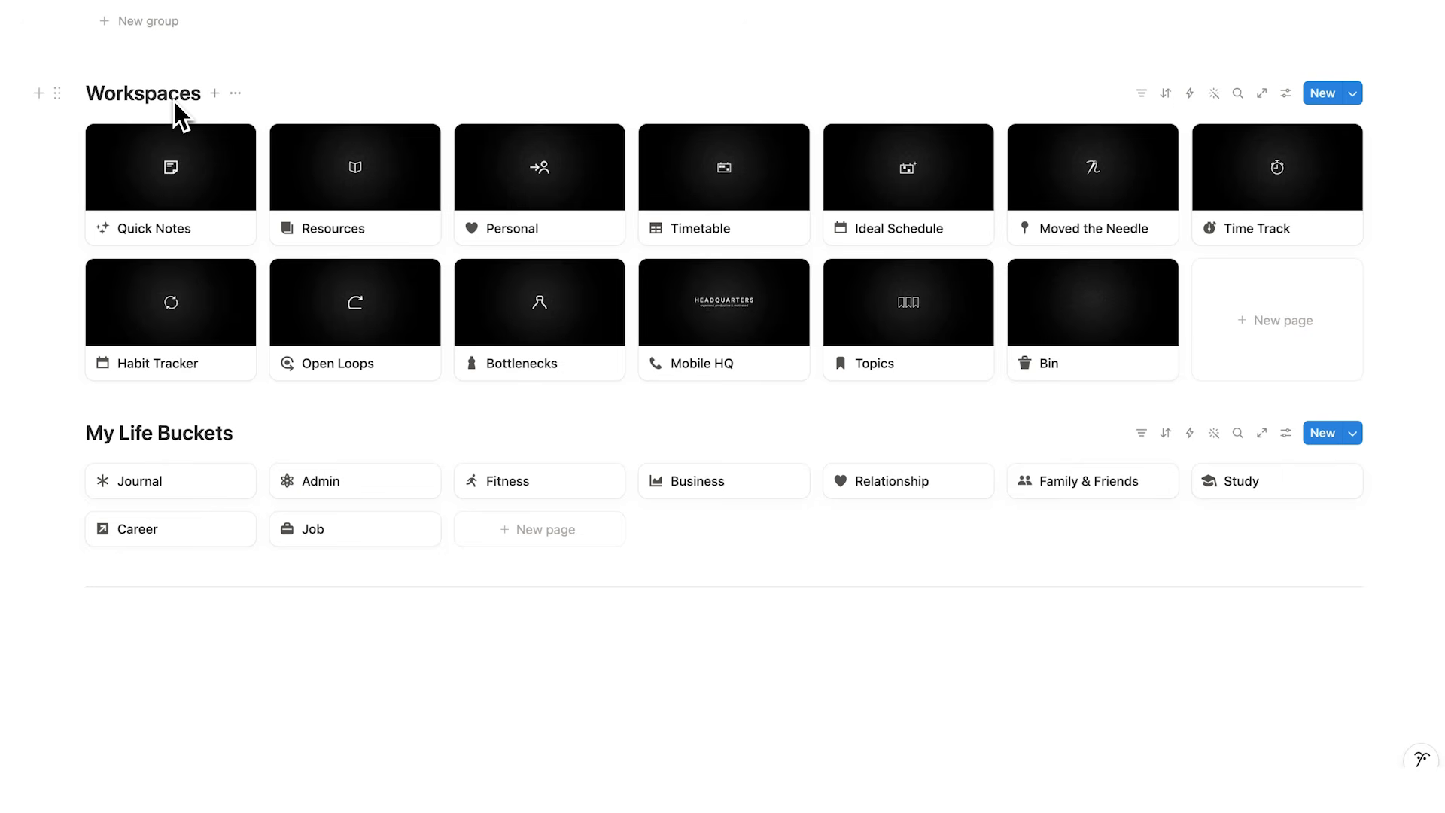
scroll(1109, 306, up, 1)
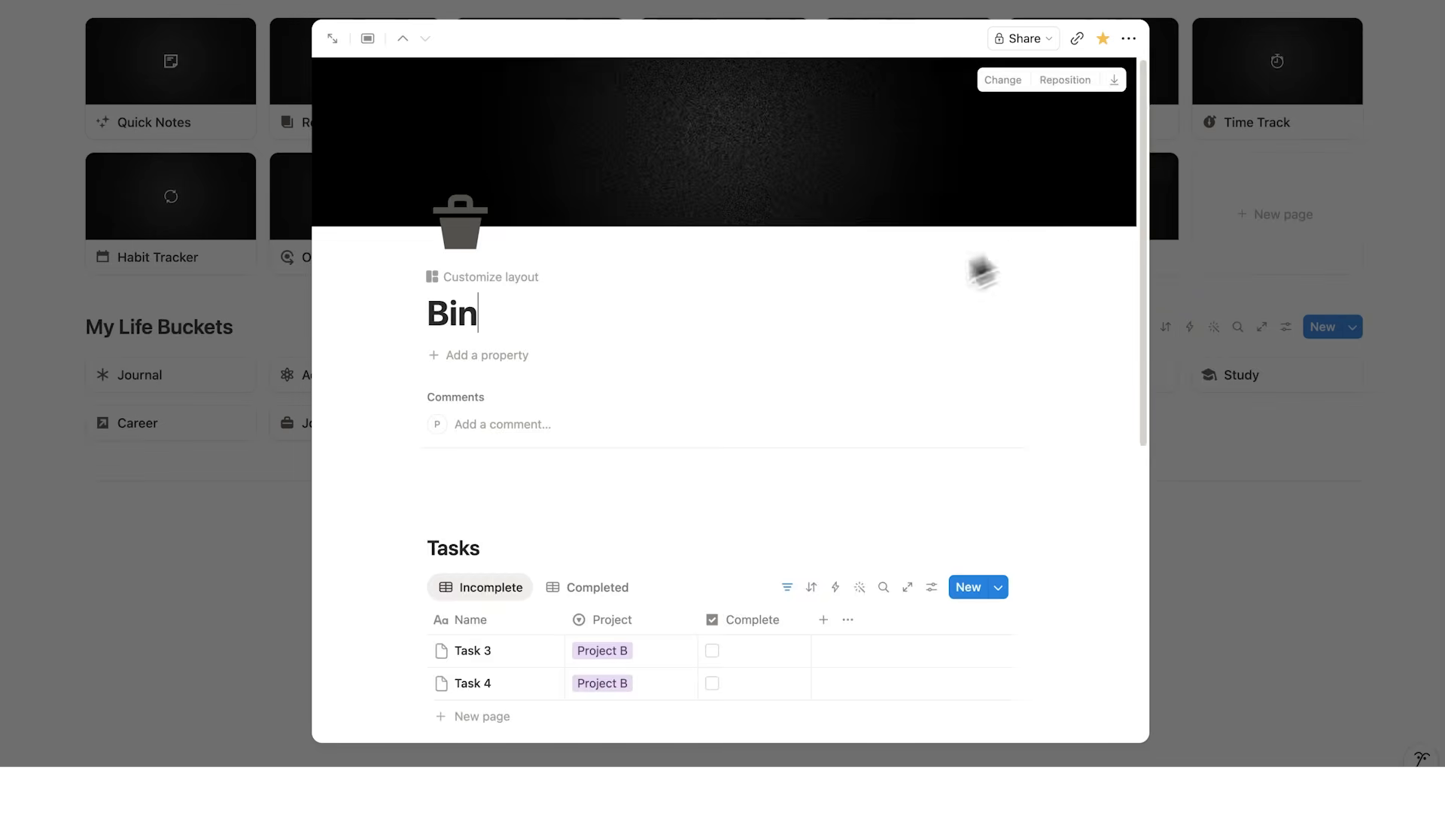
scroll(823, 346, down, 4)
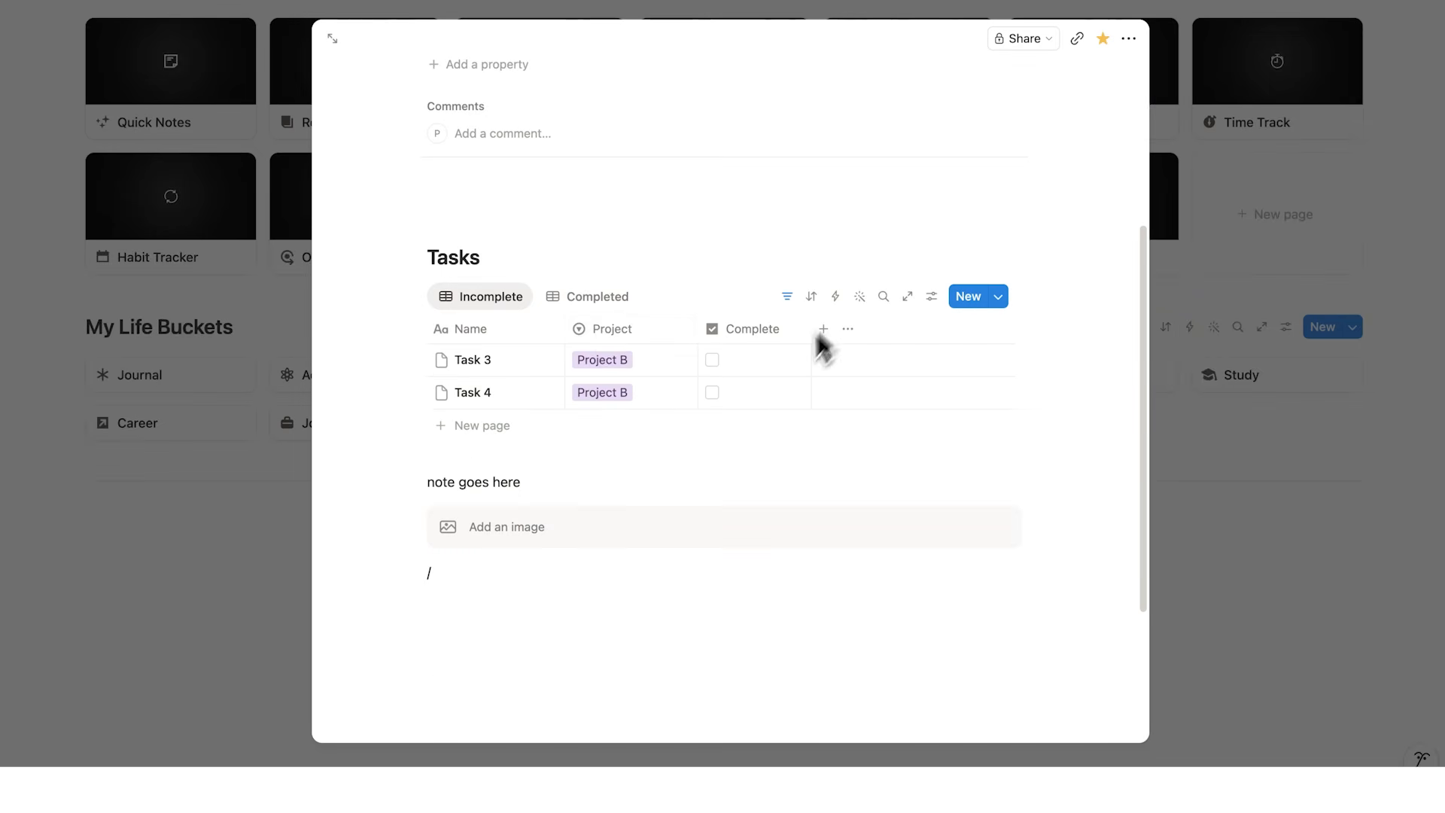
scroll(613, 533, up, 5)
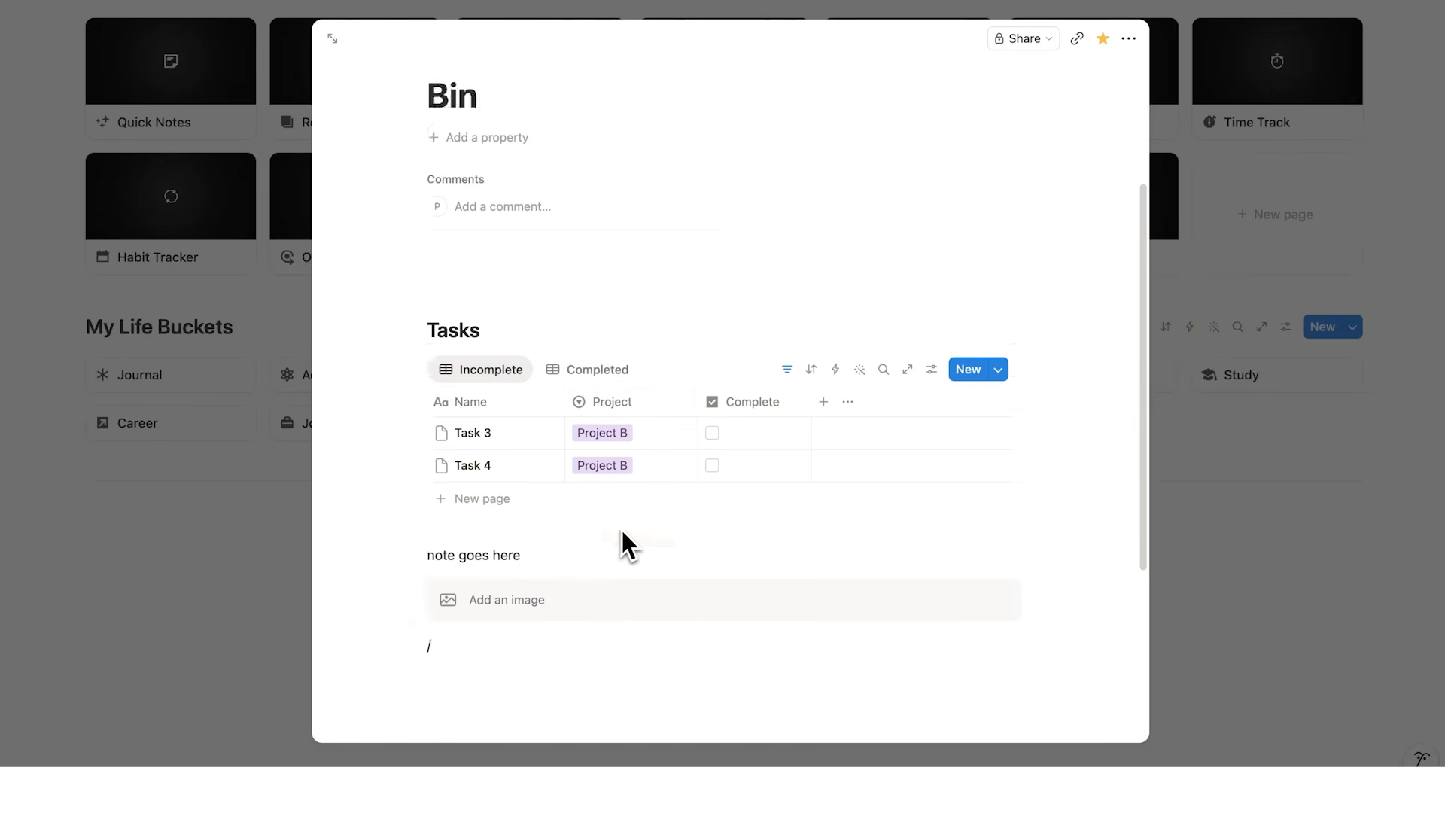
drag(555, 322, 397, 319)
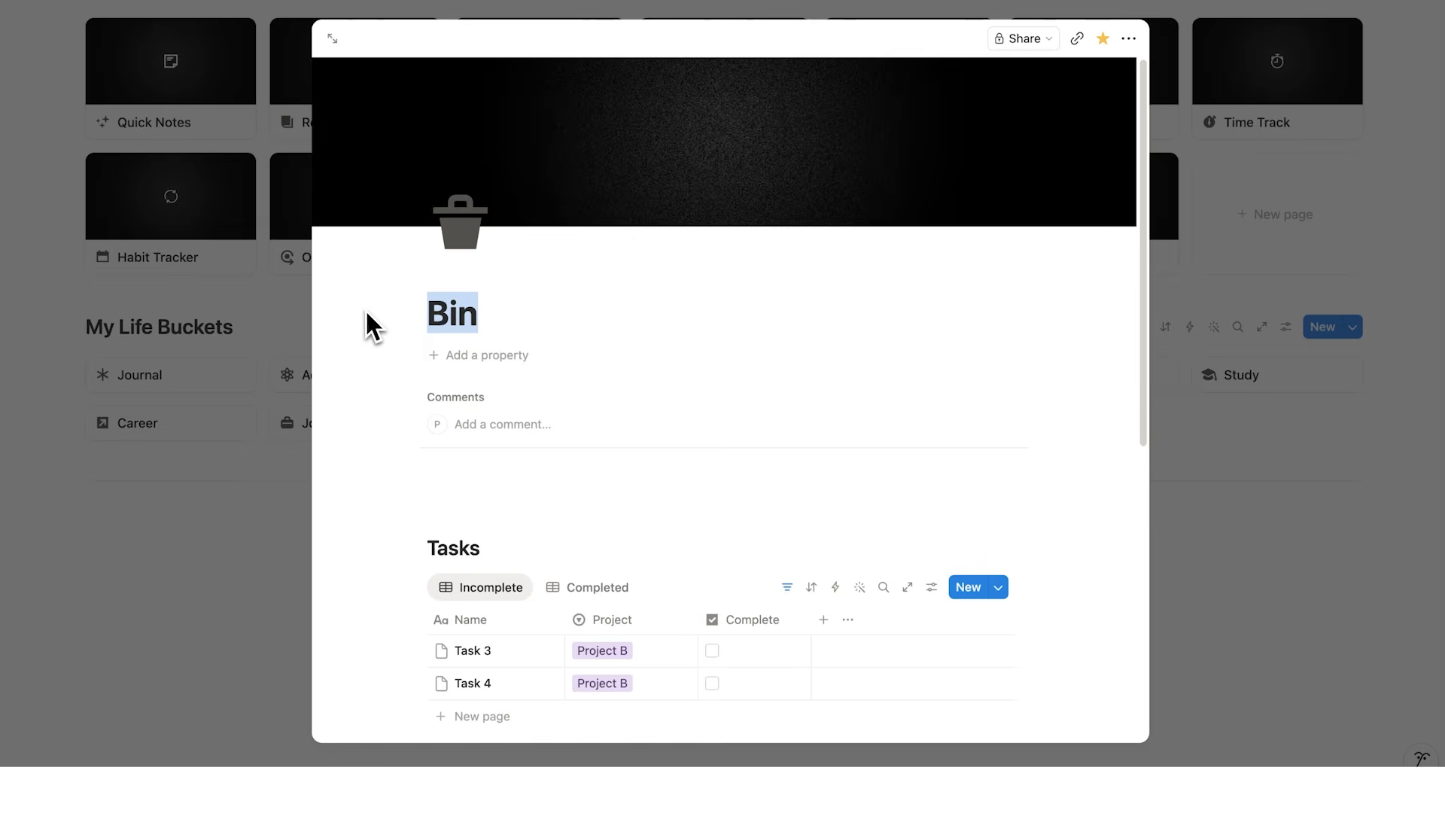
click(504, 321)
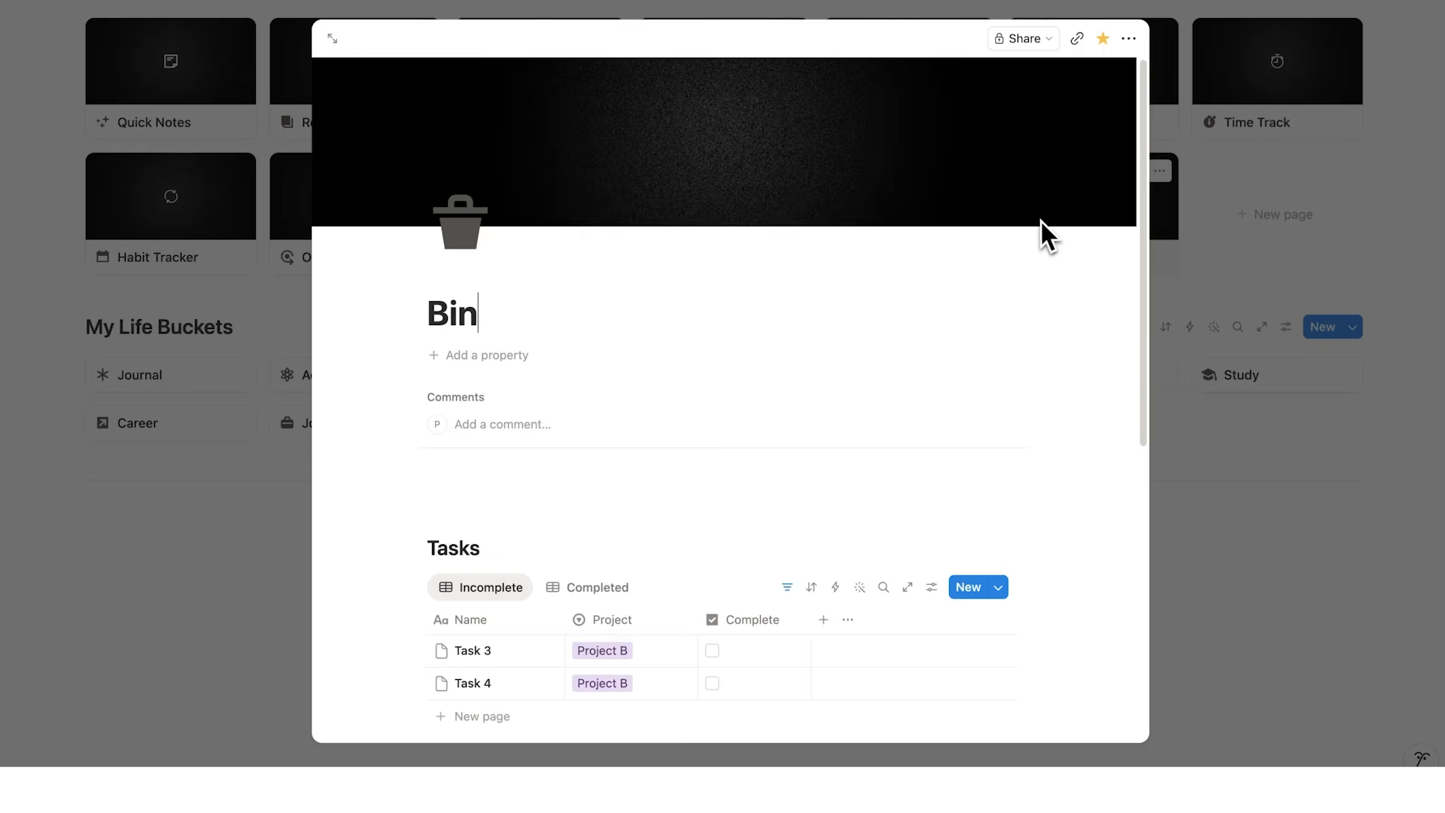
scroll(760, 468, down, 3)
scroll(928, 404, up, 5)
Open Bin as a full page and find "task 3" within it
click(332, 38)
key(super+f)
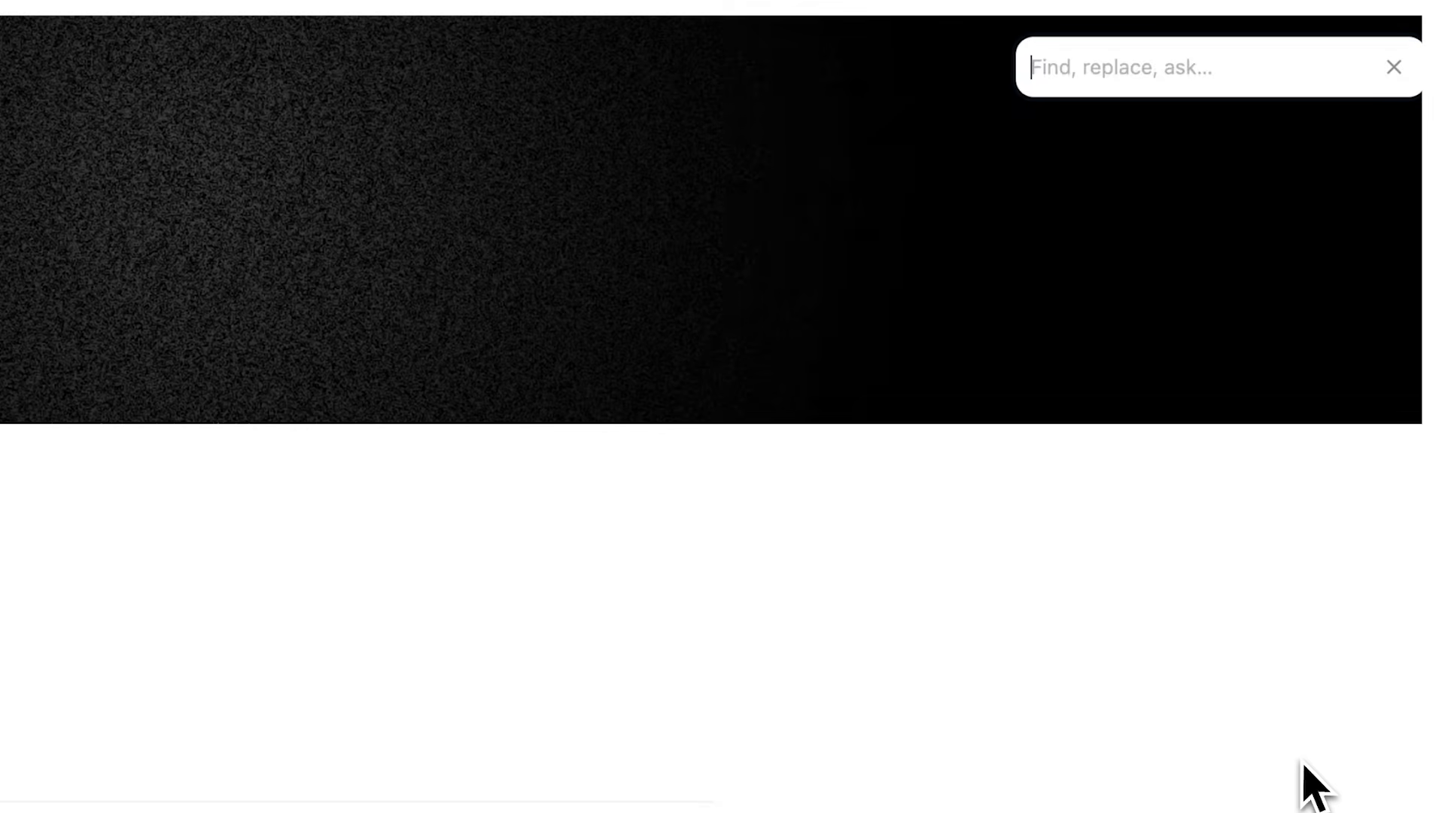
text(task 3)
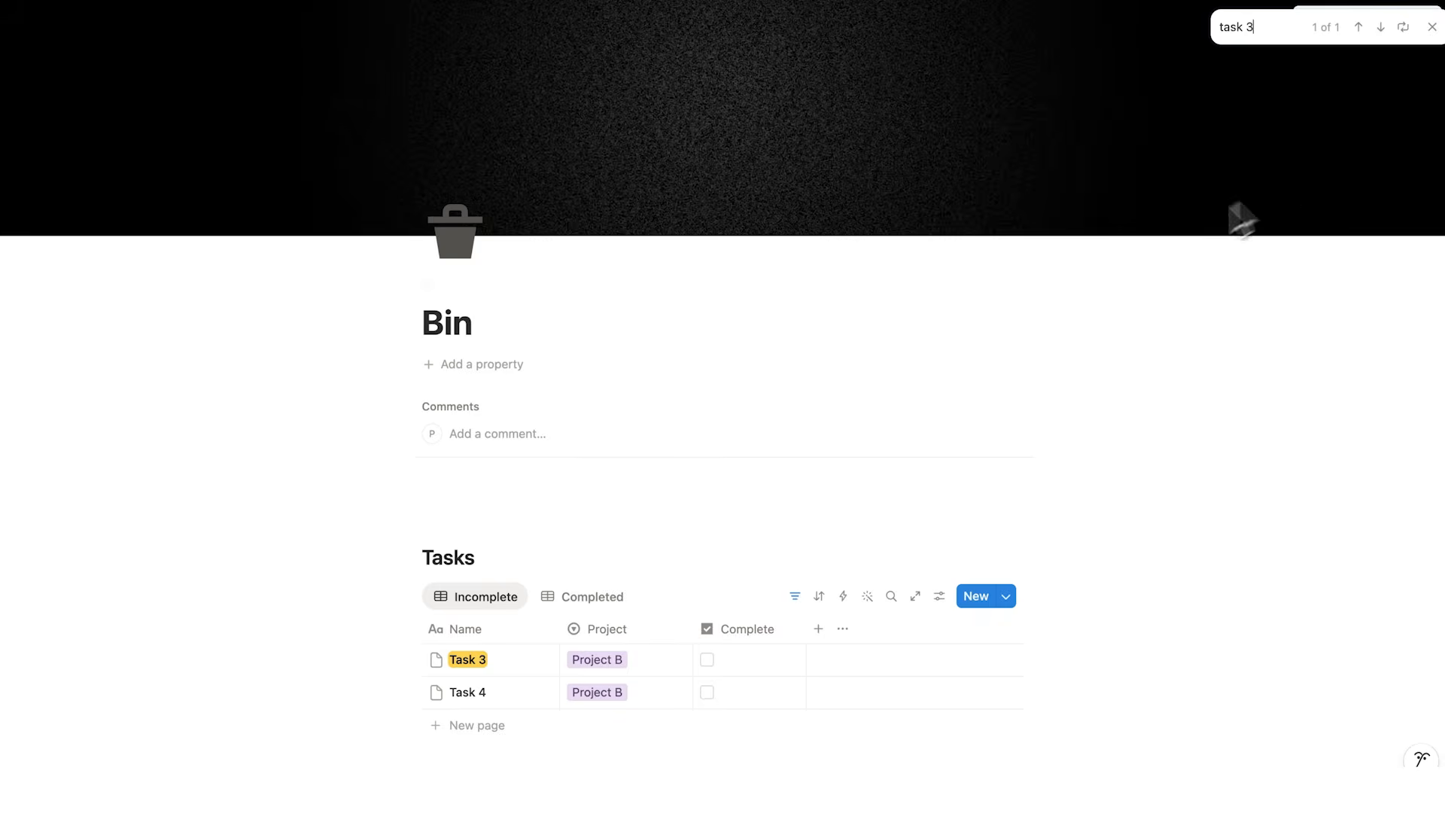
scroll(1242, 223, down, 3)
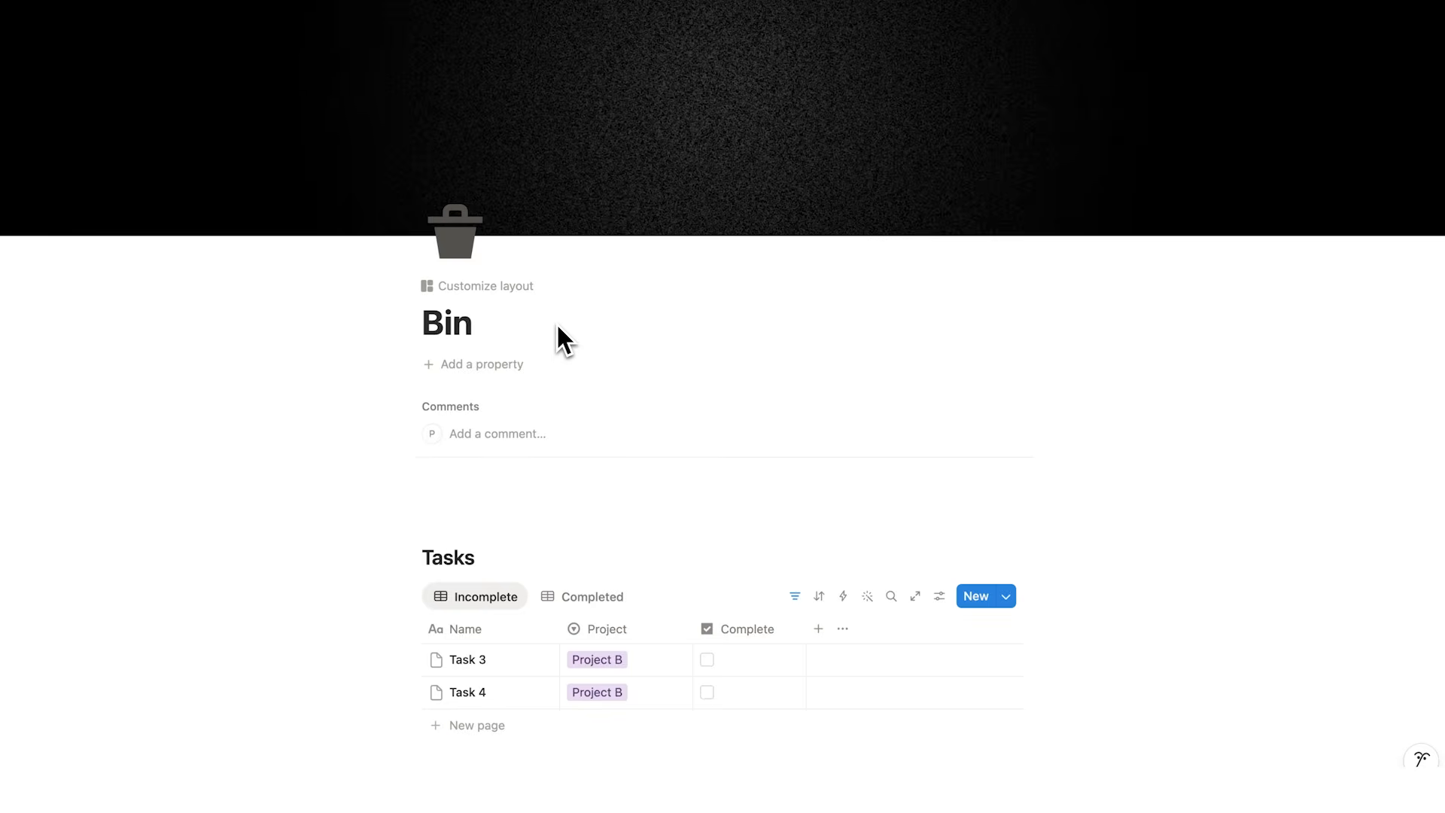
Search the whole workspace for "task 3" with results limited to pages in Bin
key(super+k)
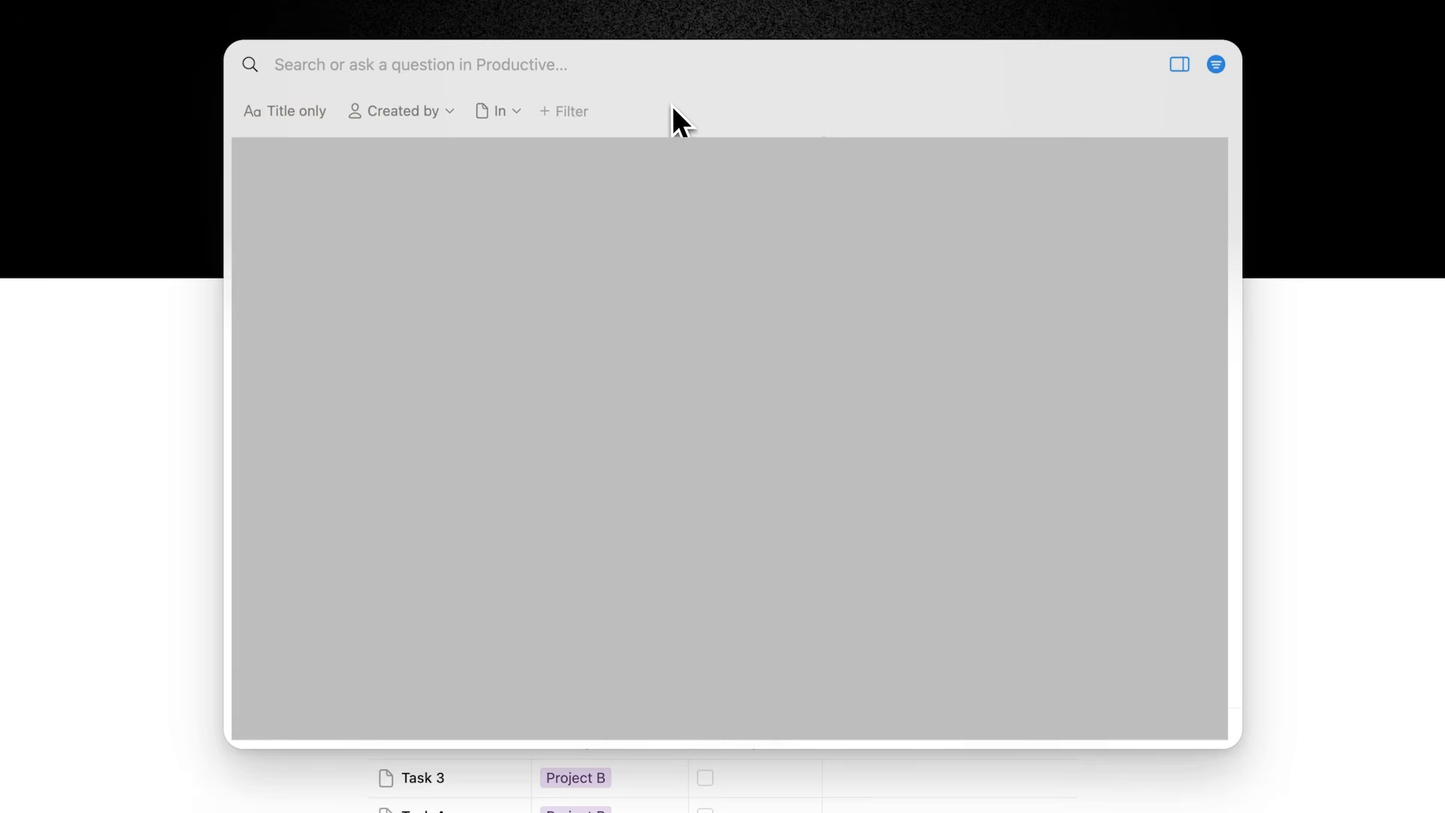
click(512, 116)
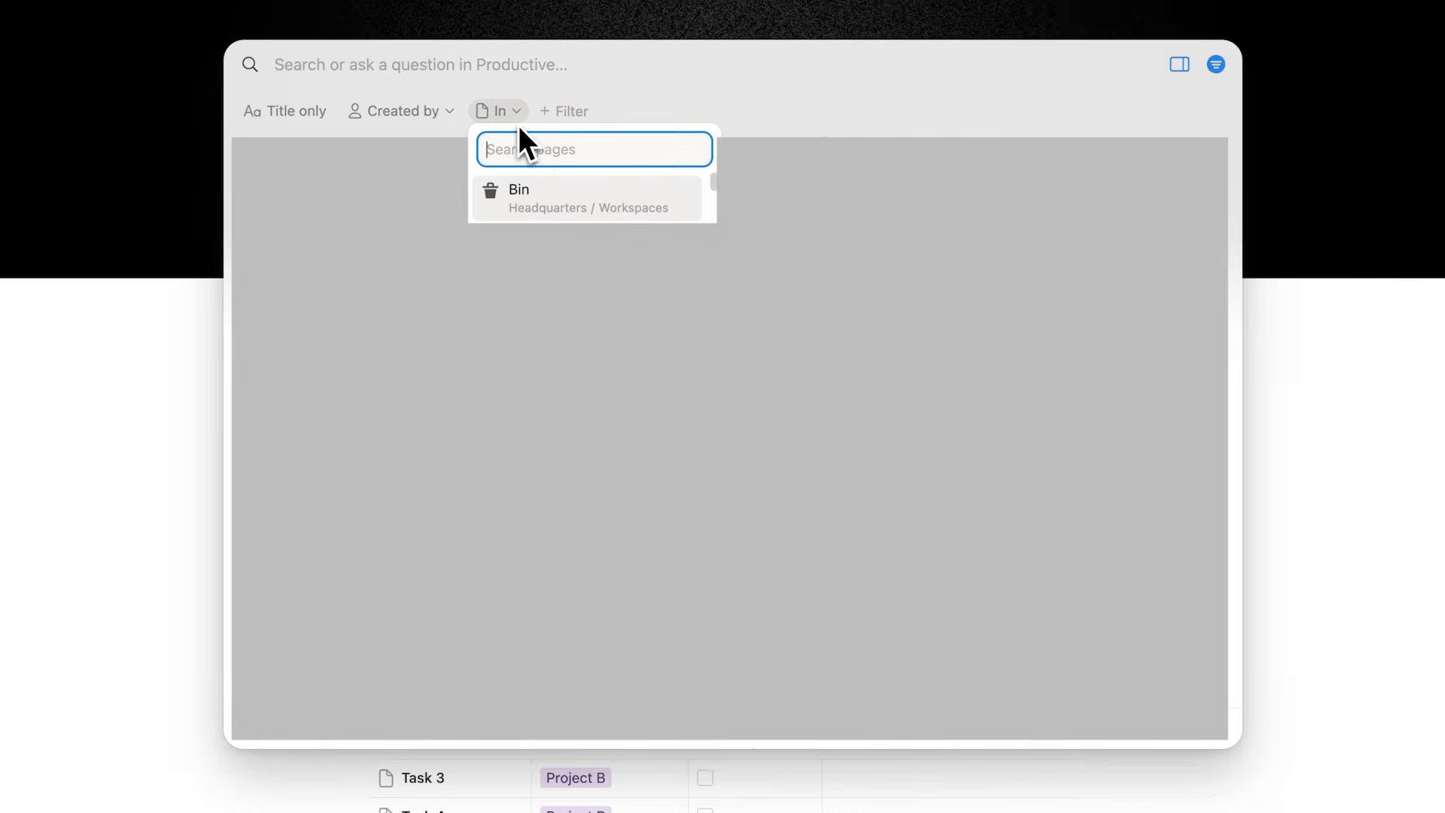
click(556, 189)
text(task 3)
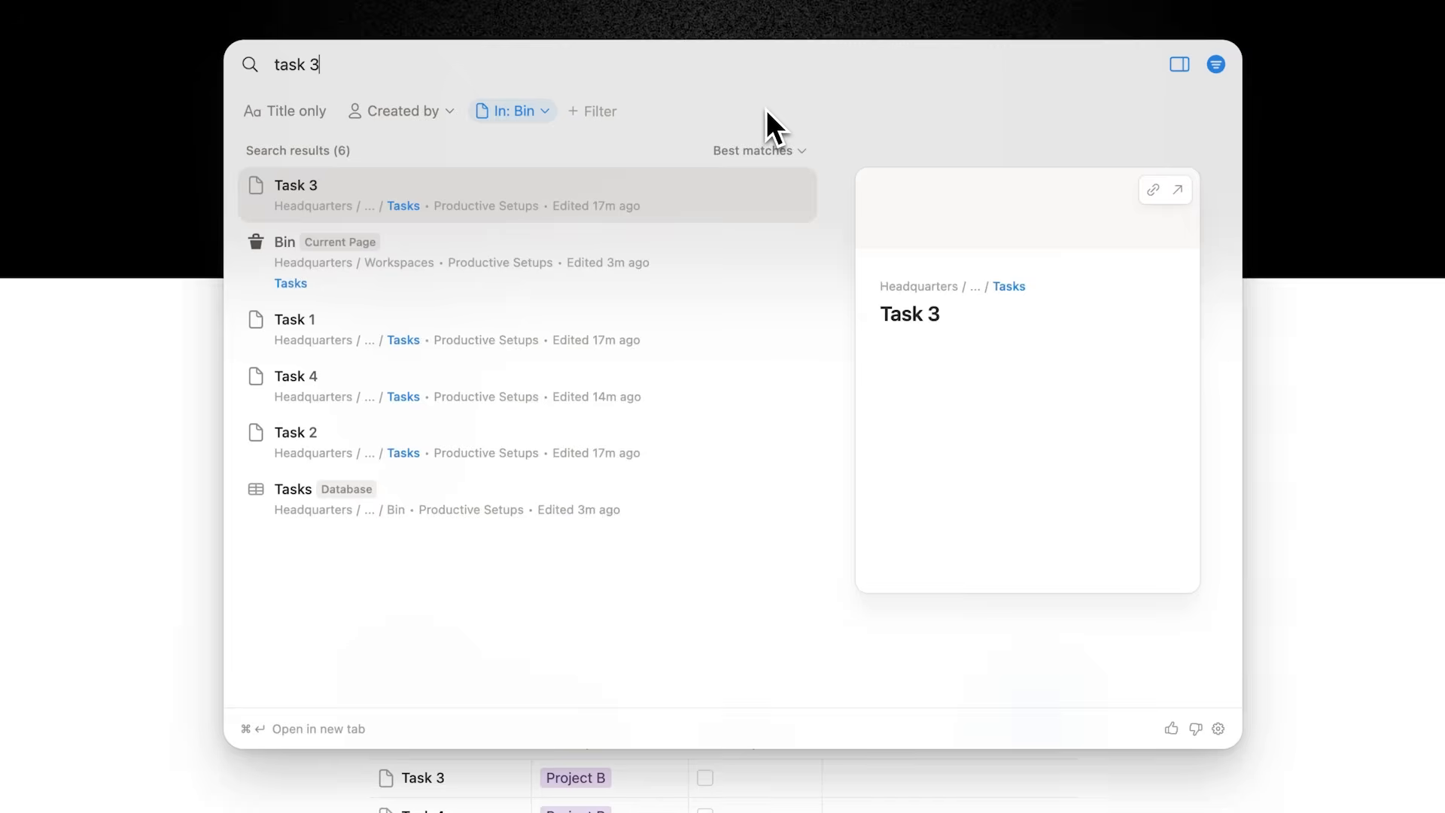